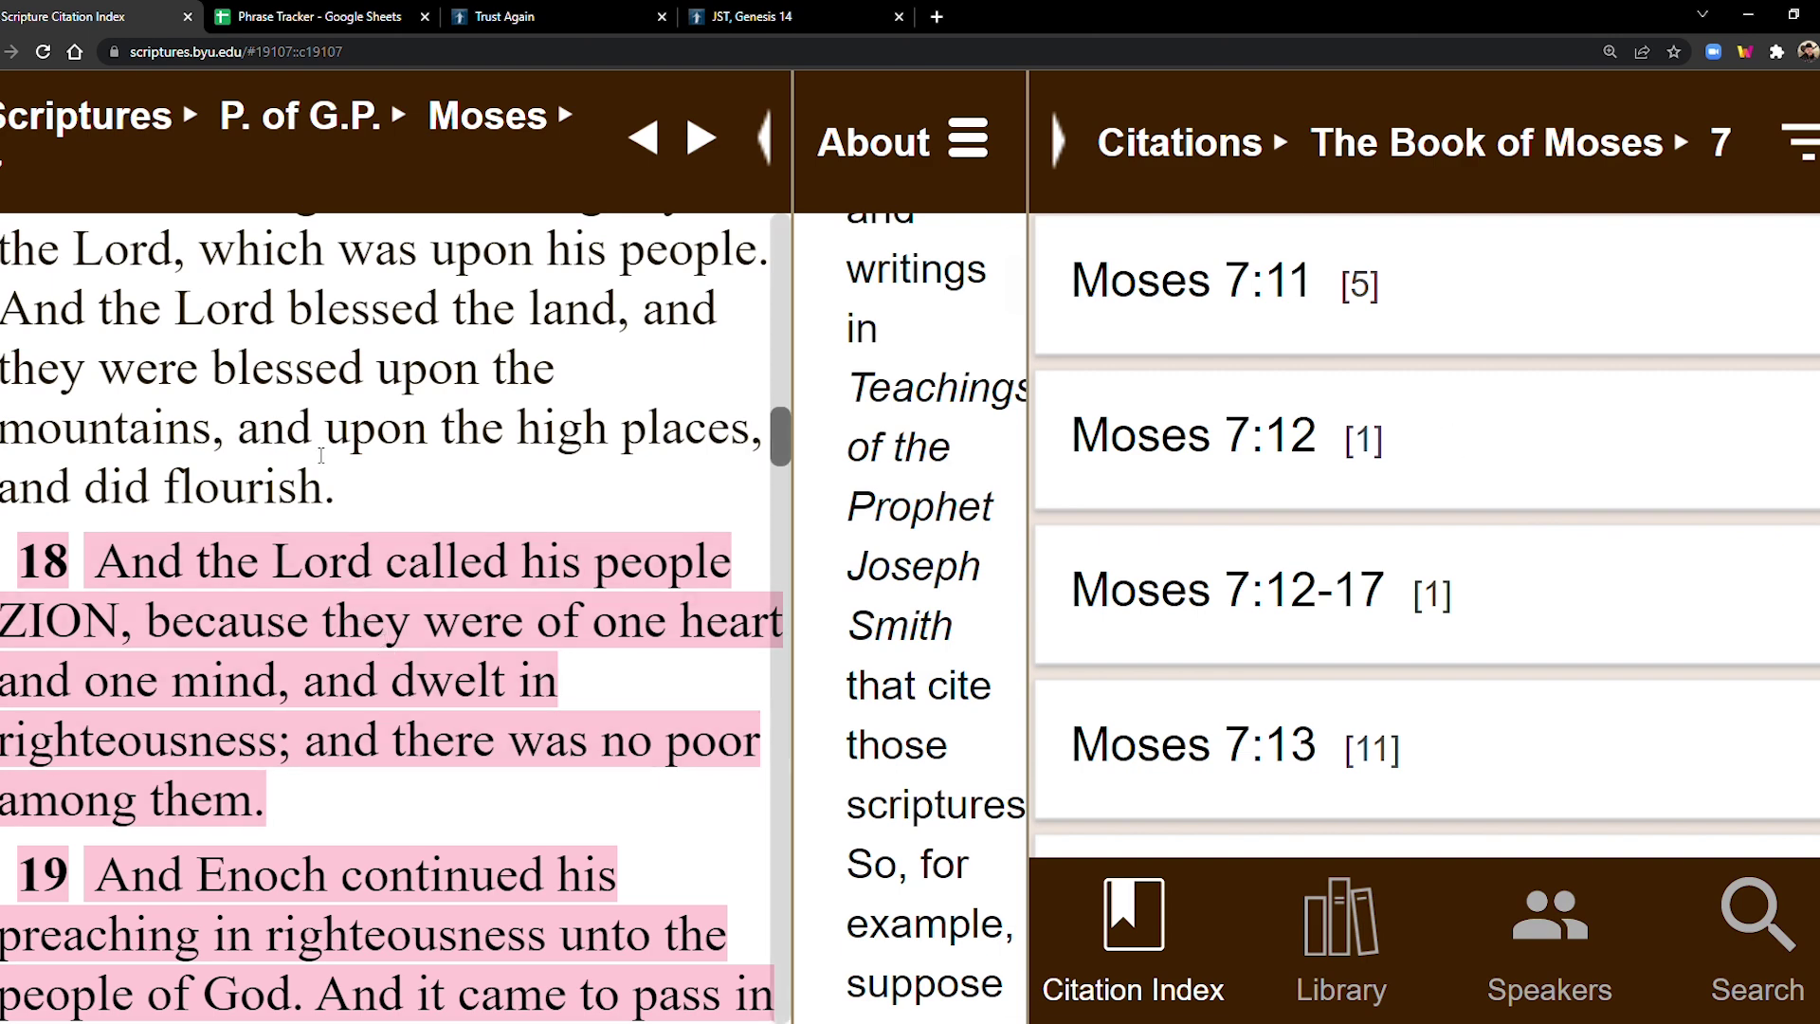
Step: Examine the Moses 7 citation list around the entries for verses 17 to 21, comparing the citation counts with verse 17 of the chapter text
{"action": "scroll", "coordinate": [1312, 689], "scroll_direction": "down", "scroll_amount": 5}
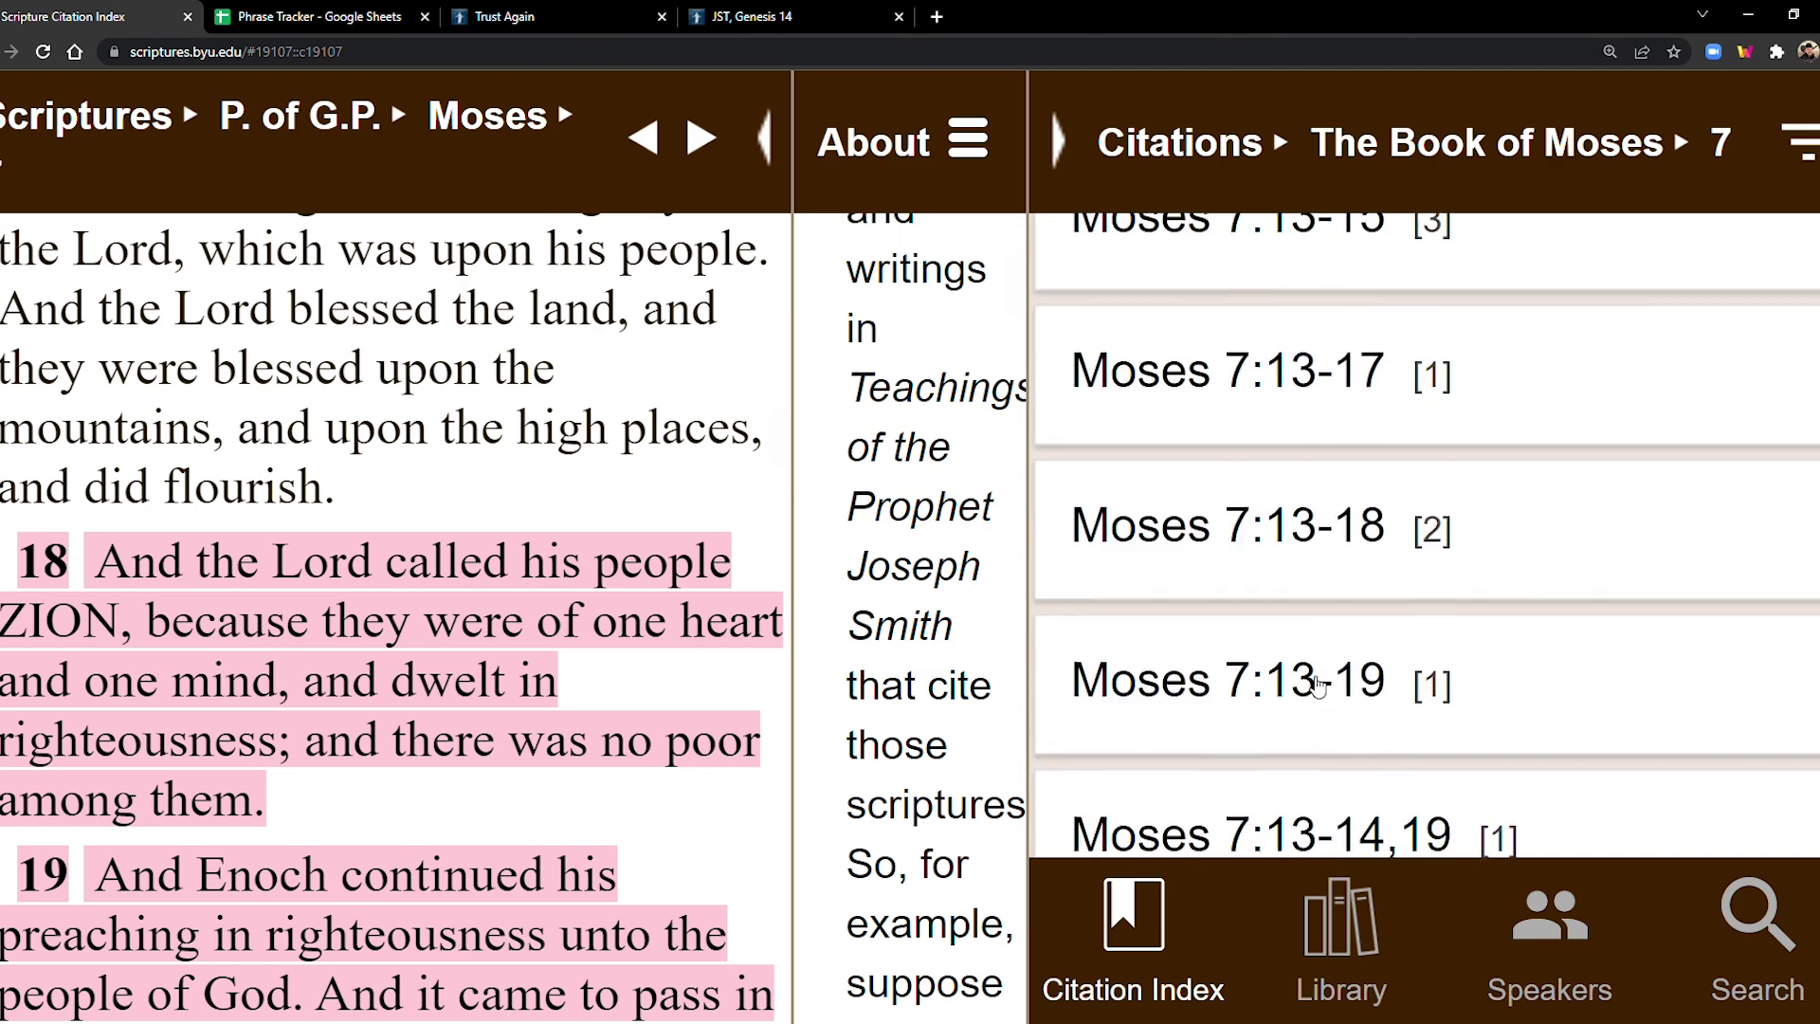
{"action": "scroll", "coordinate": [1315, 684], "scroll_direction": "down", "scroll_amount": 10}
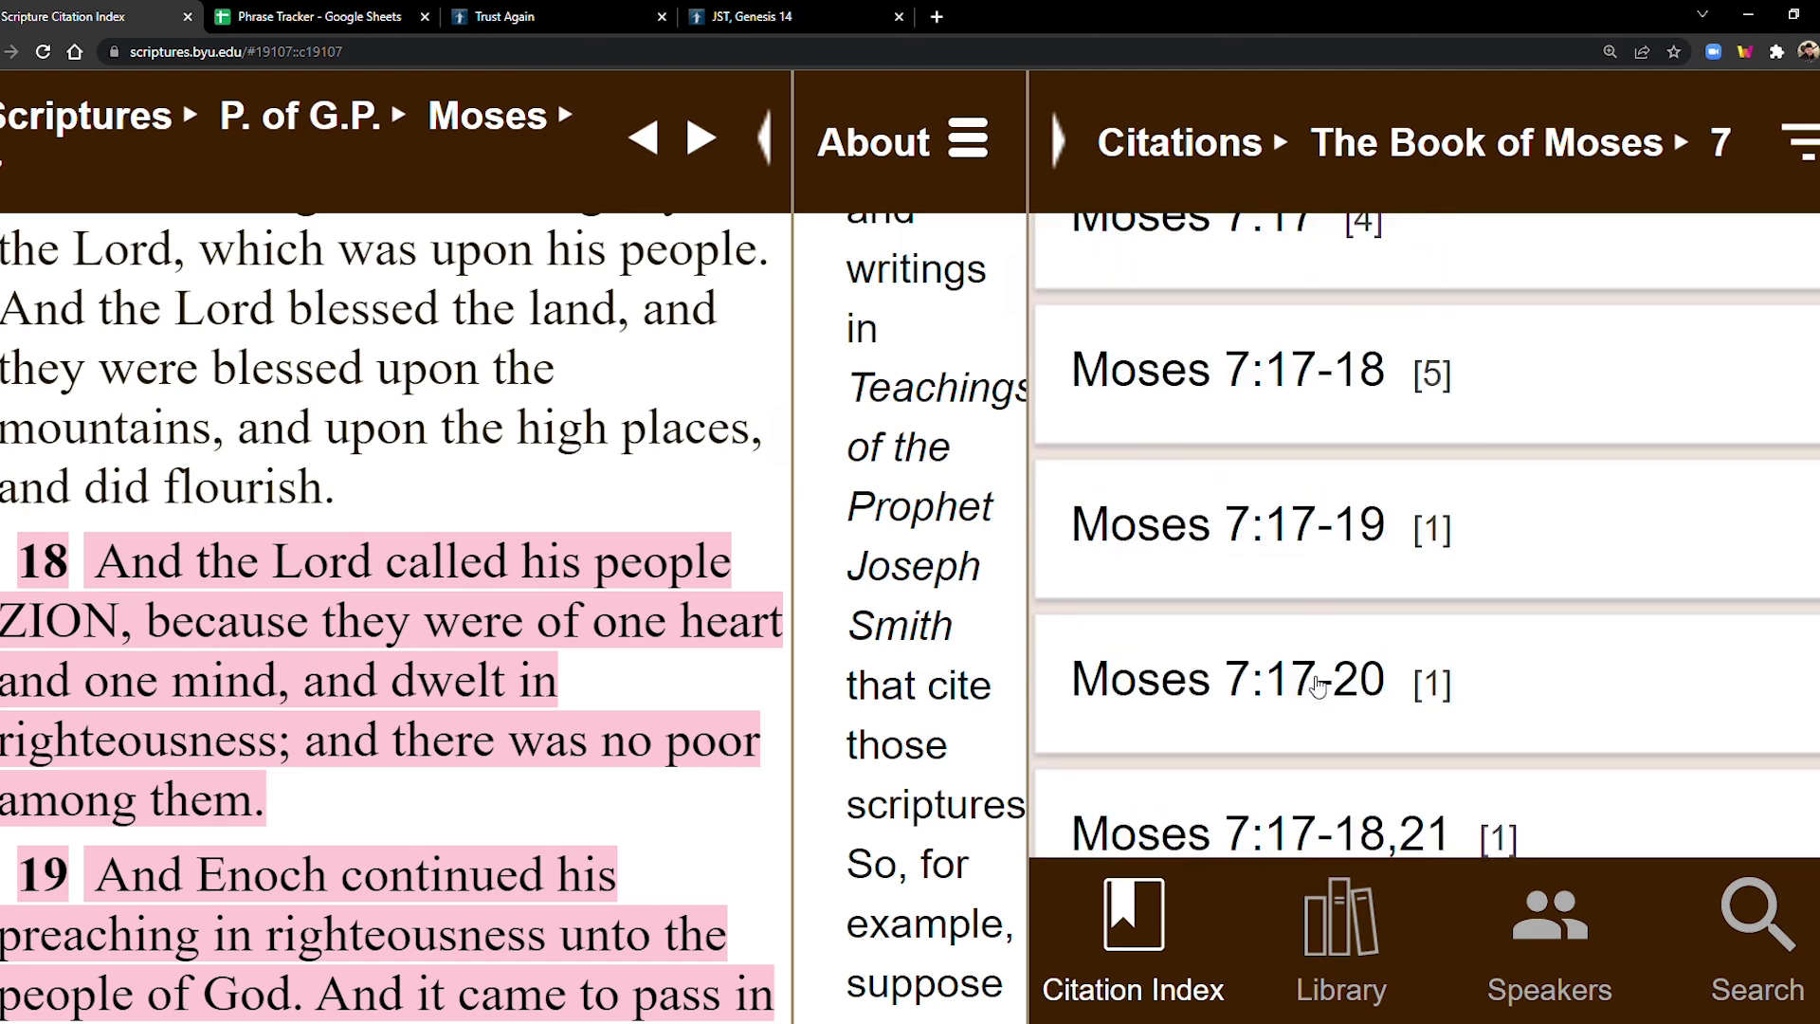
{"action": "scroll", "coordinate": [1318, 684], "scroll_direction": "down", "scroll_amount": 6}
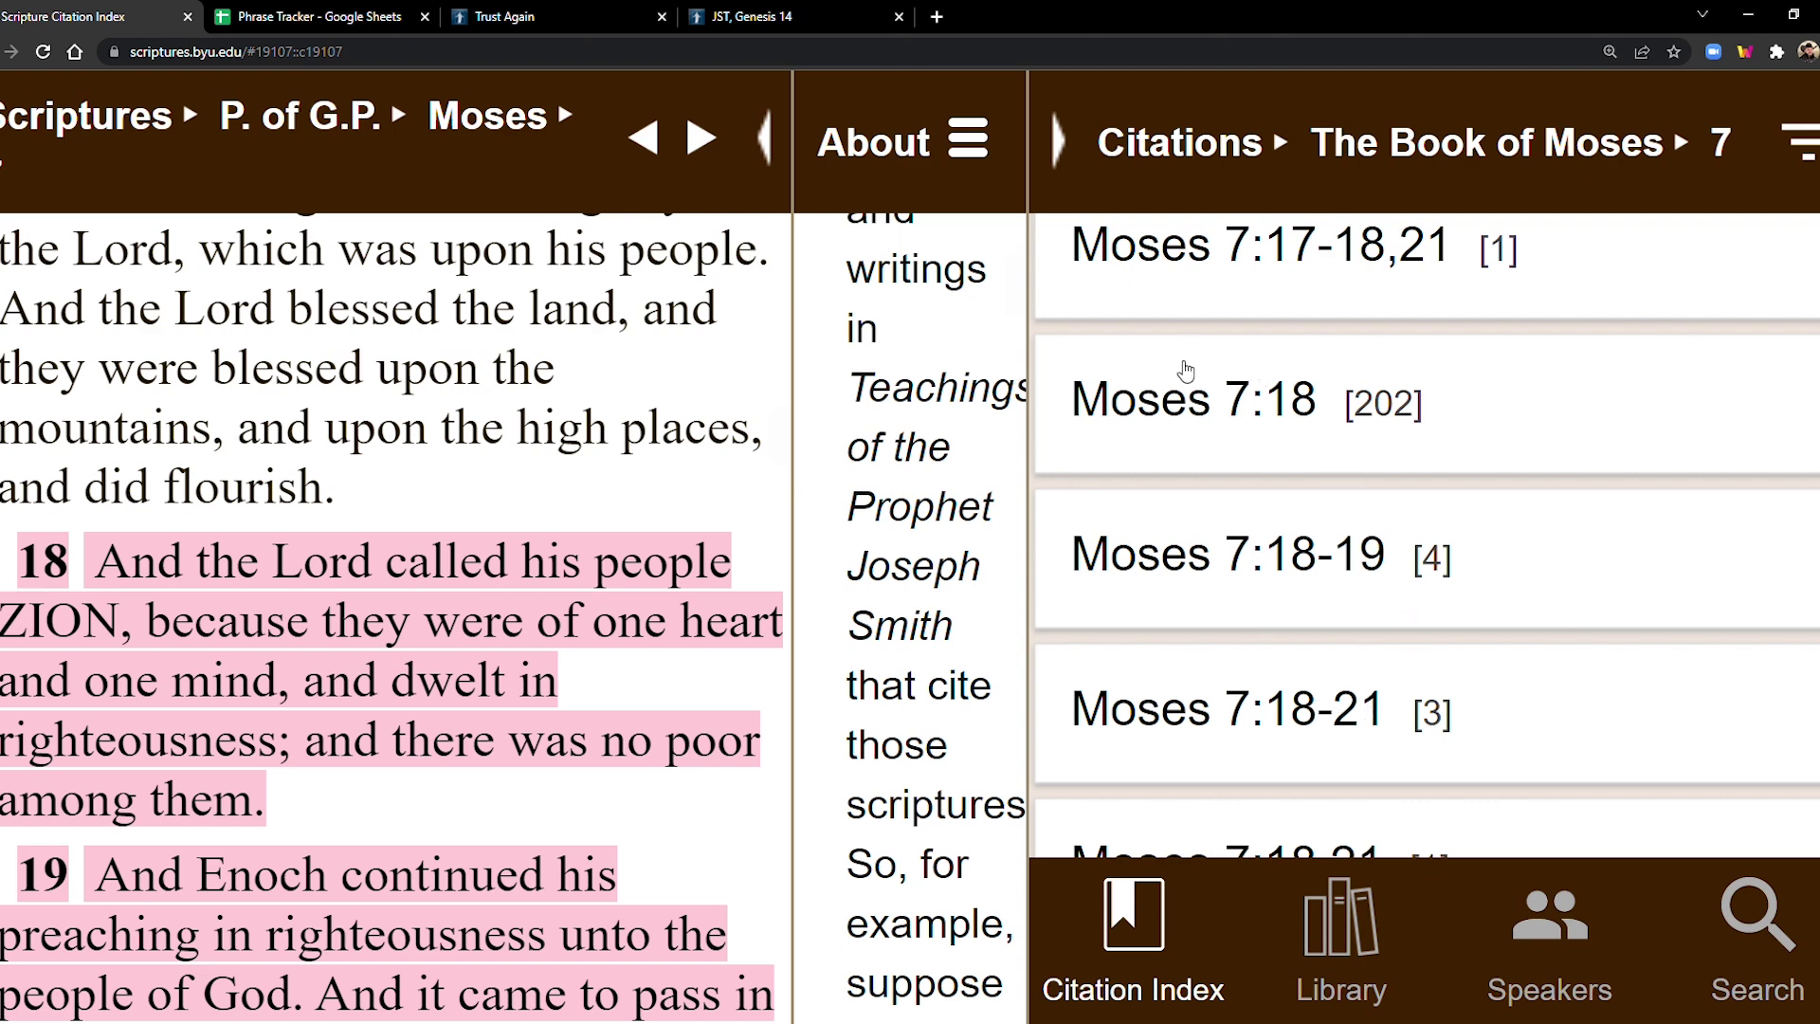
{"action": "scroll", "coordinate": [479, 492], "scroll_direction": "up", "scroll_amount": 3}
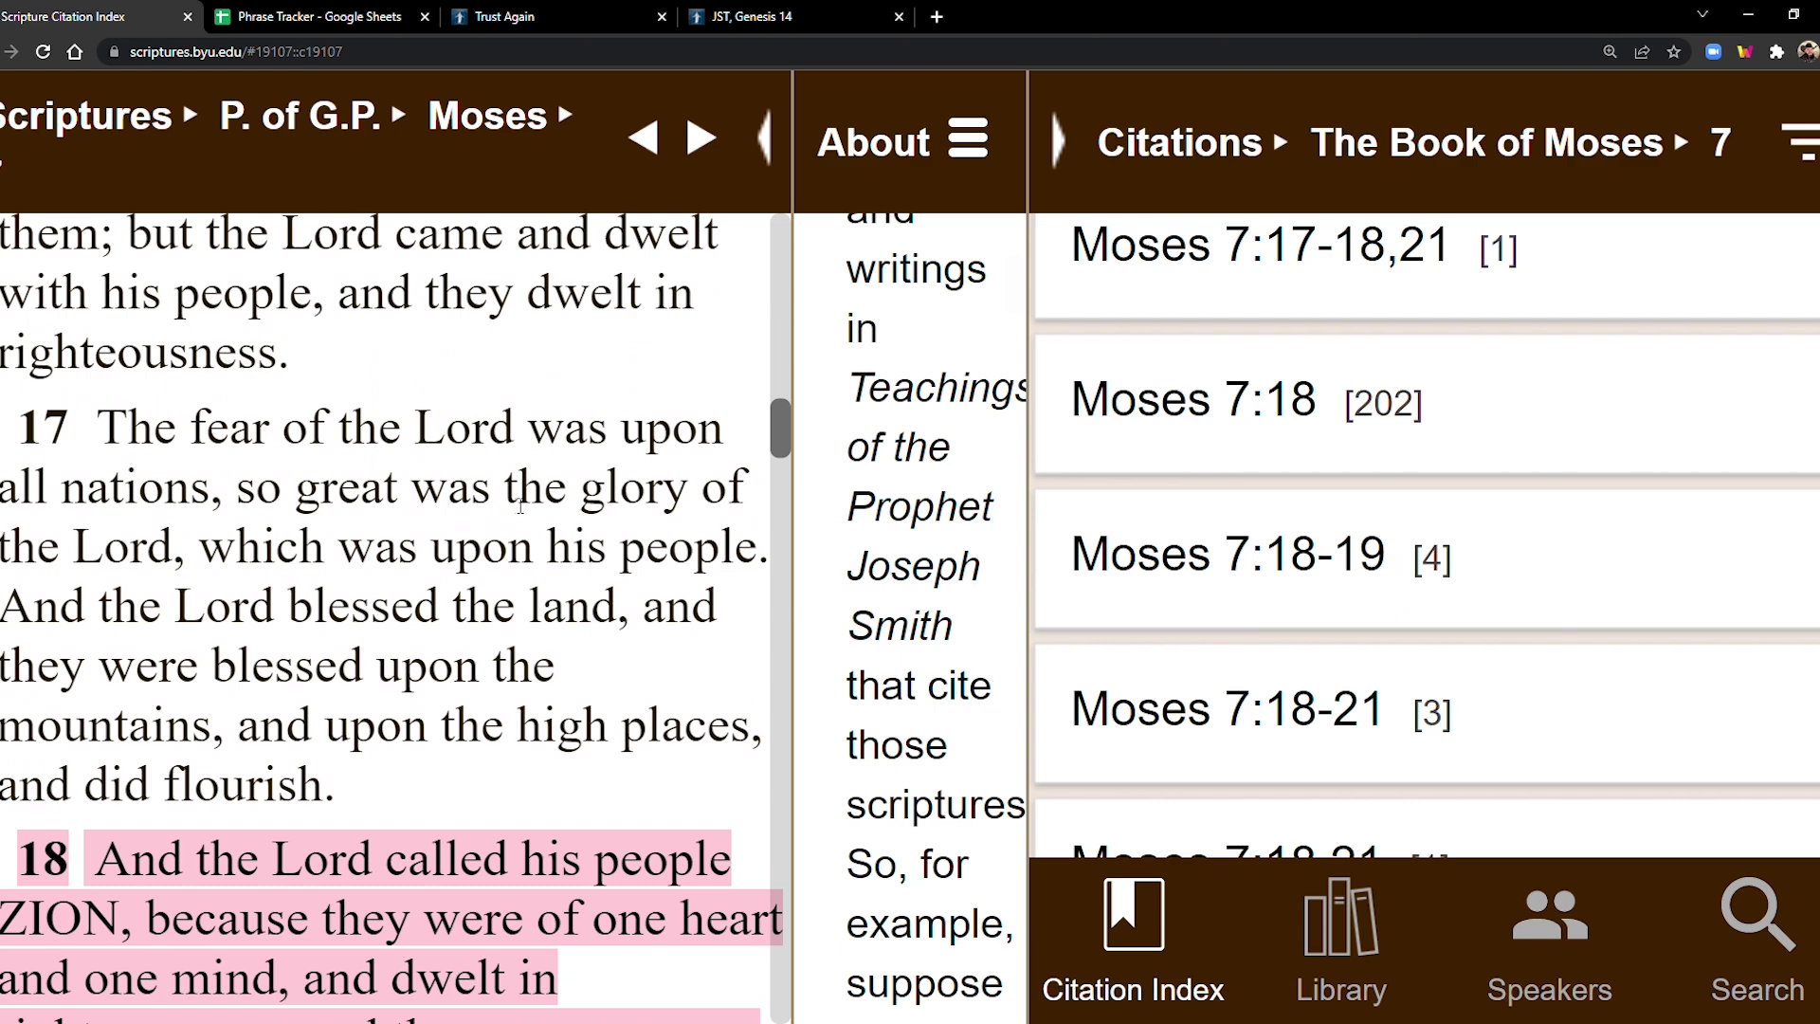
{"action": "scroll", "coordinate": [1402, 453], "scroll_direction": "up", "scroll_amount": 1}
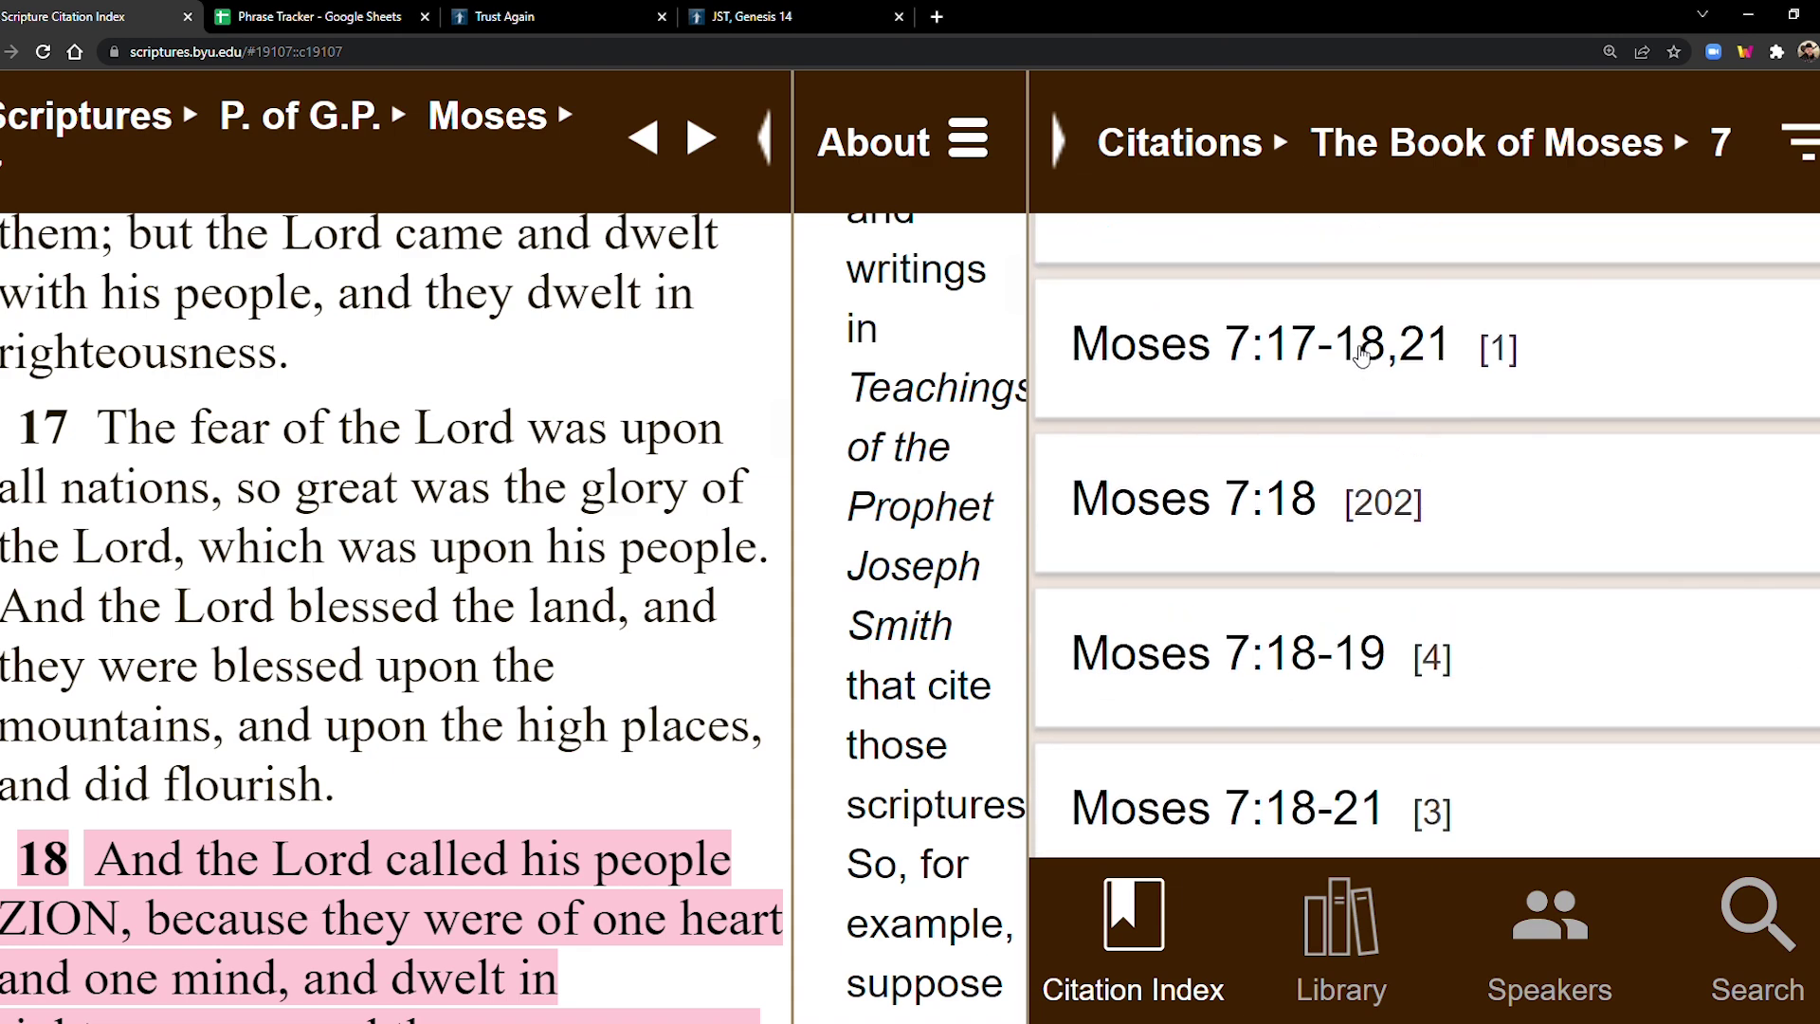
{"action": "scroll", "coordinate": [1219, 466], "scroll_direction": "up", "scroll_amount": 2}
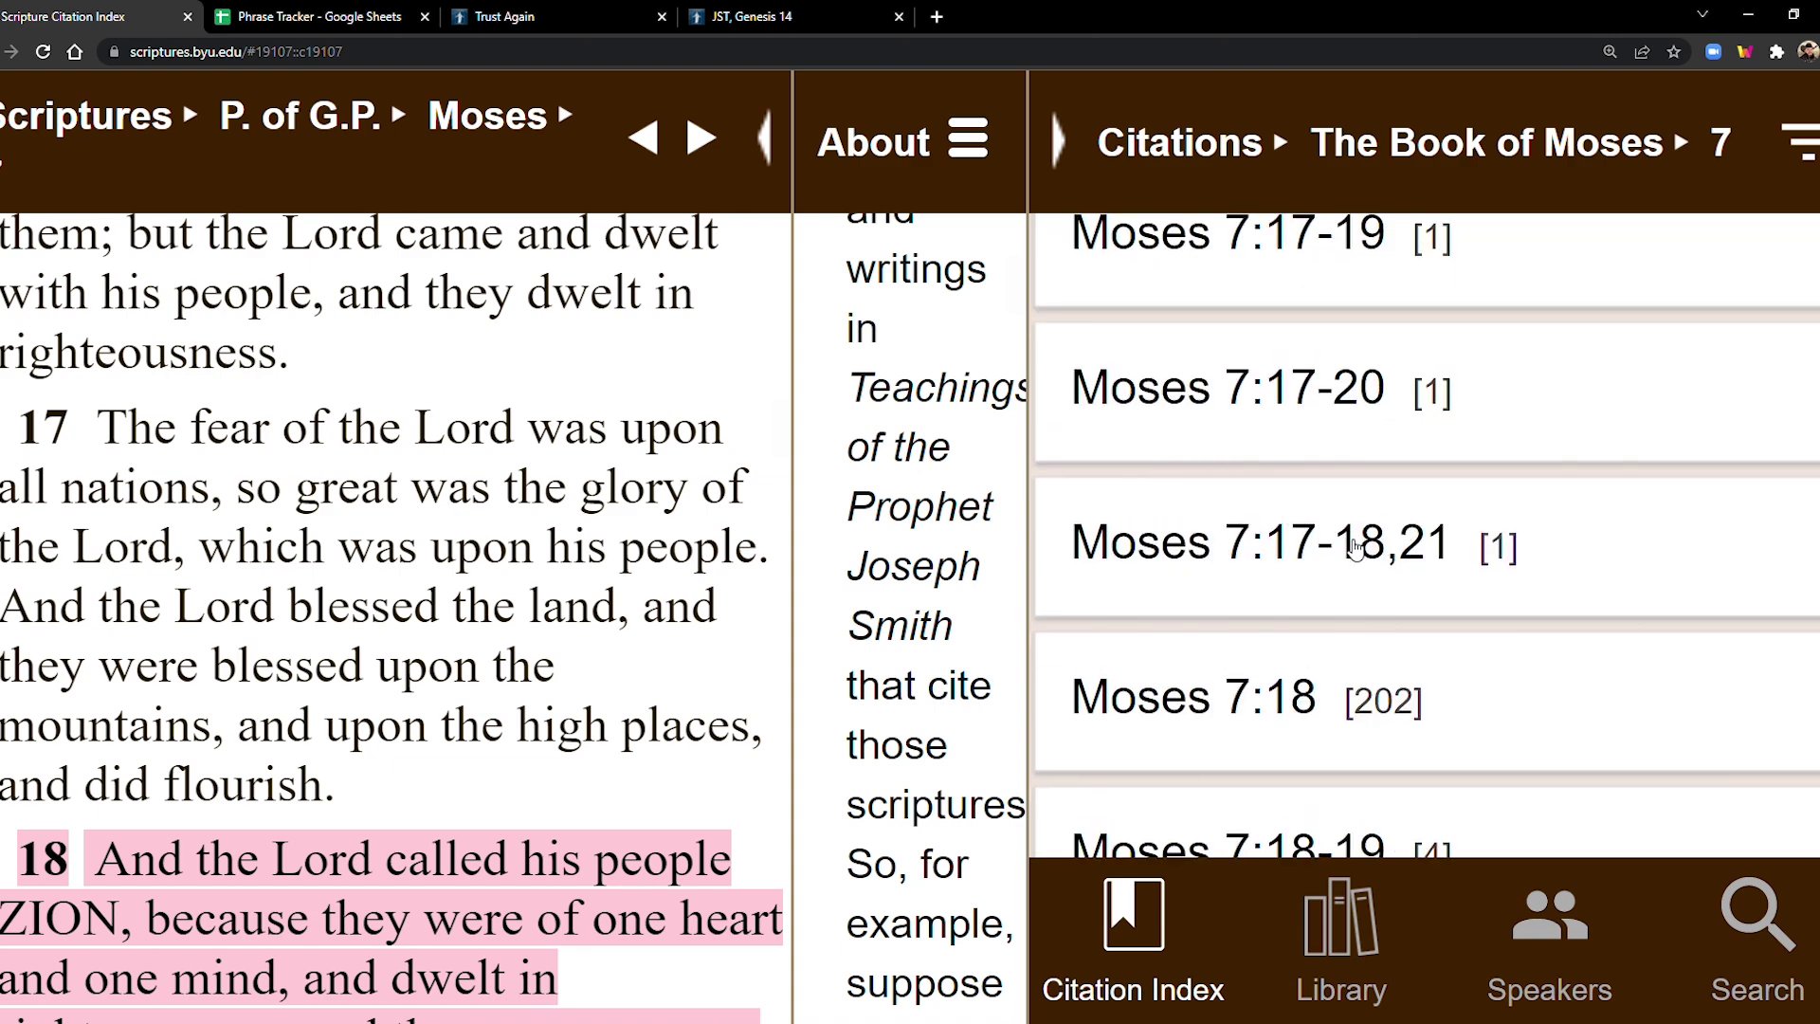
{"action": "scroll", "coordinate": [1355, 541], "scroll_direction": "down", "scroll_amount": 1}
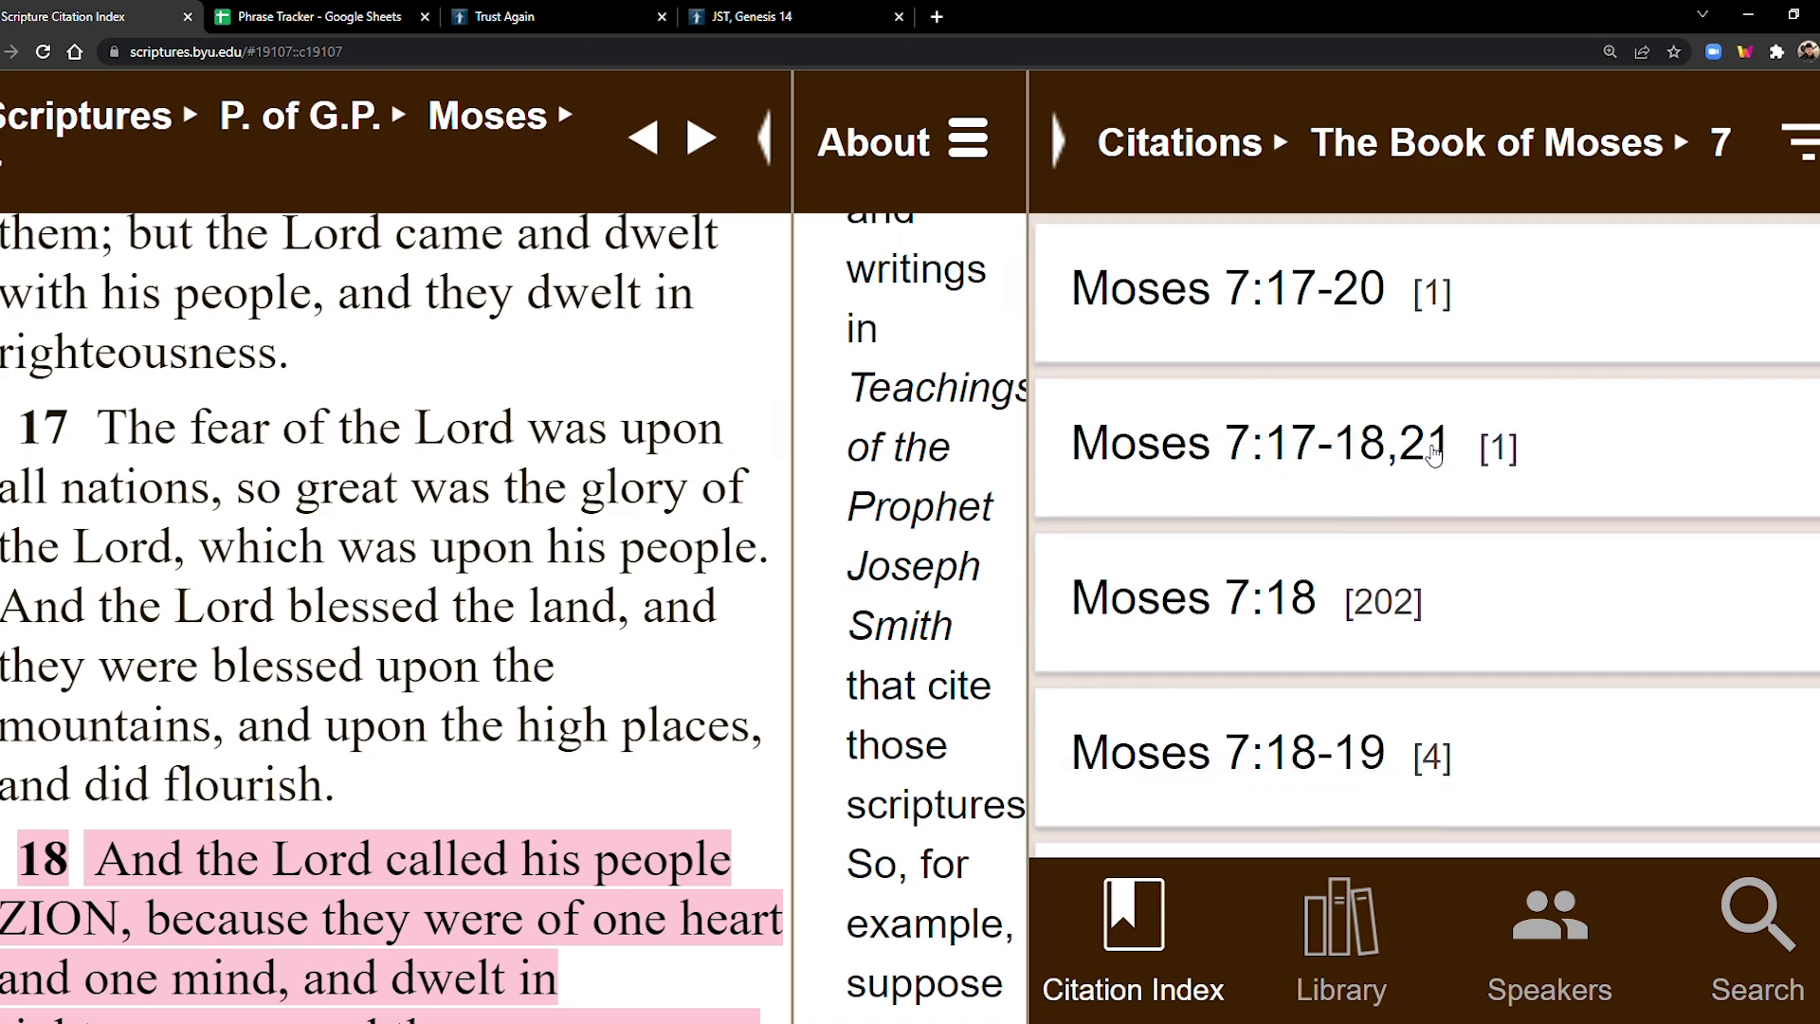
{"action": "scroll", "coordinate": [1499, 494], "scroll_direction": "down", "scroll_amount": 2}
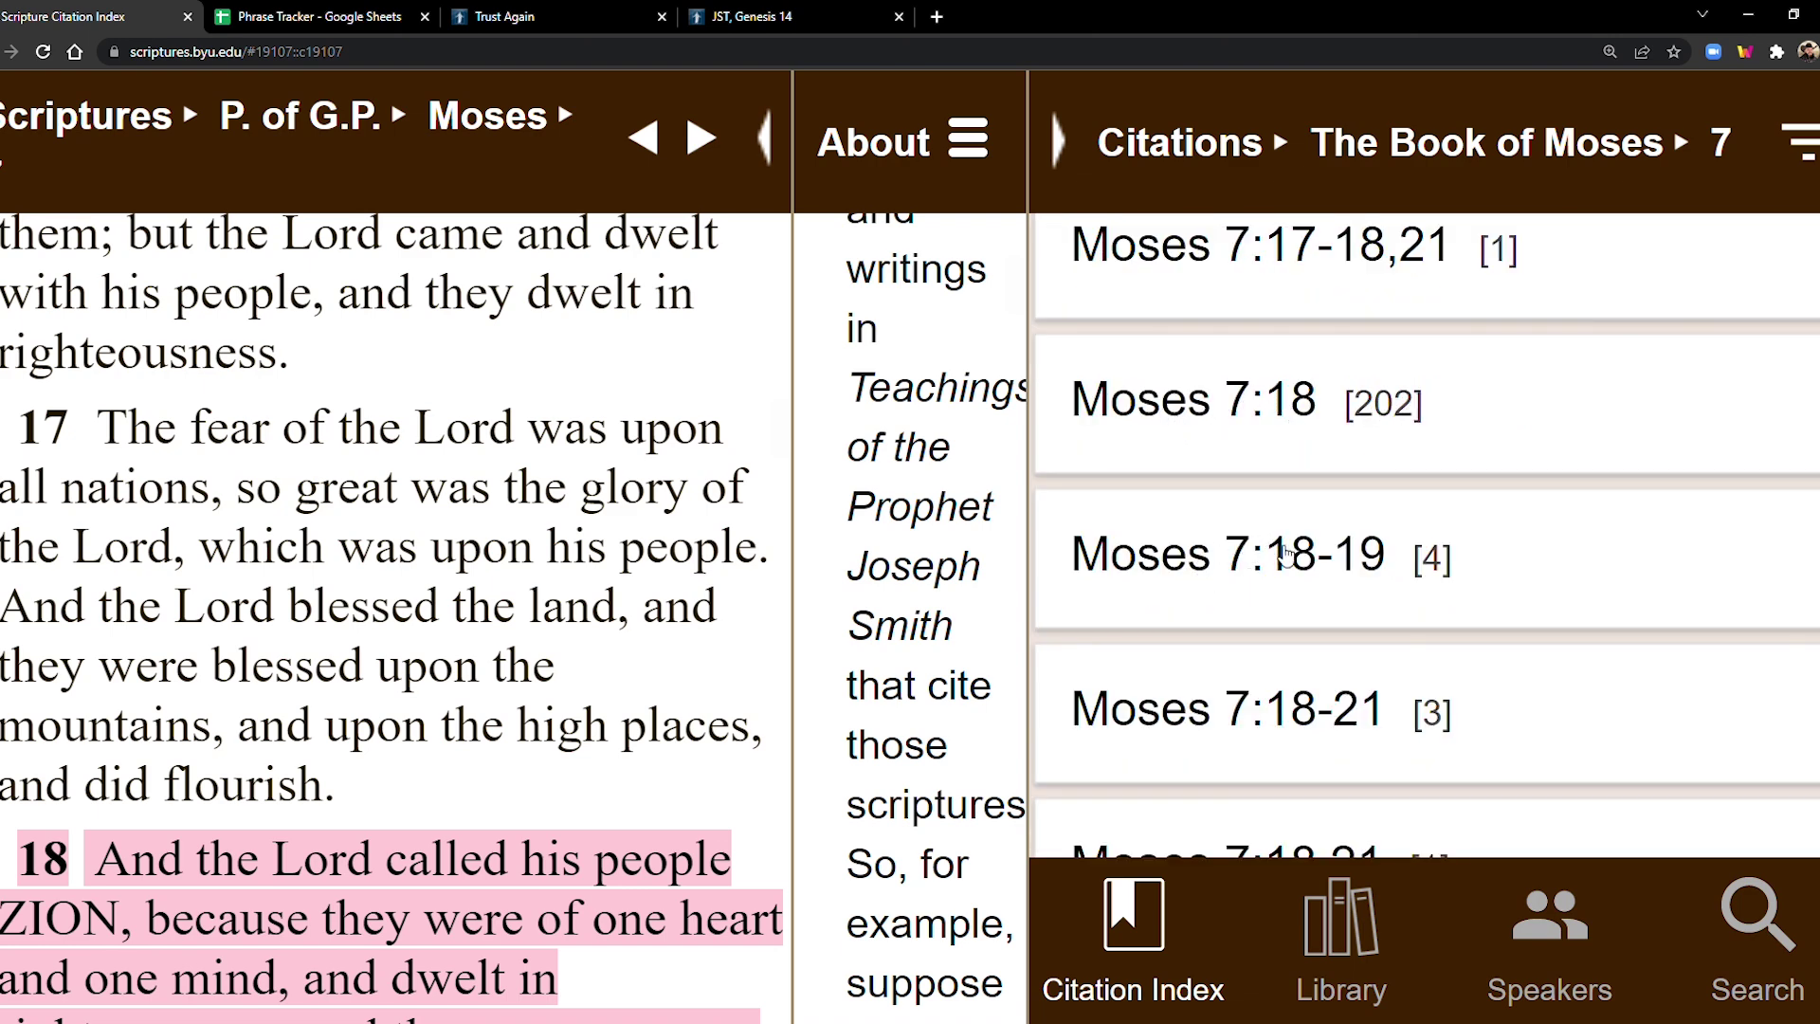
{"action": "scroll", "coordinate": [1385, 556], "scroll_direction": "up", "scroll_amount": 2}
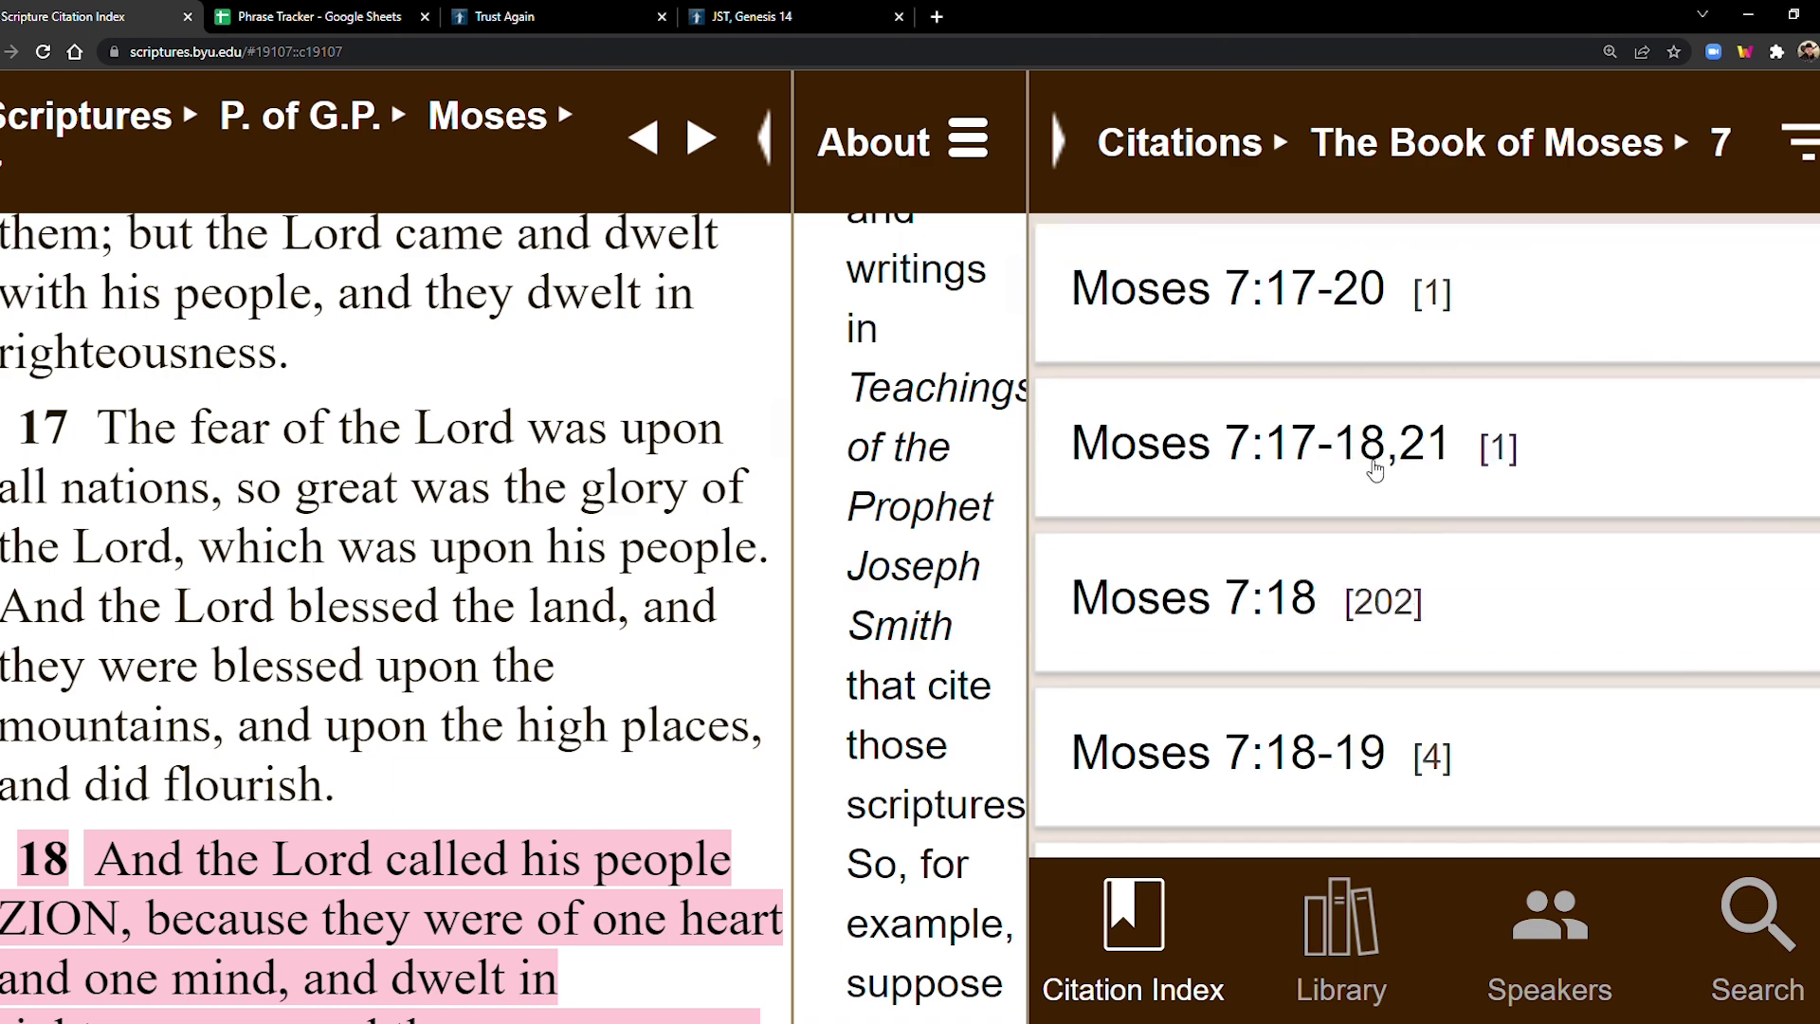
{"action": "scroll", "coordinate": [1279, 626], "scroll_direction": "down", "scroll_amount": 2}
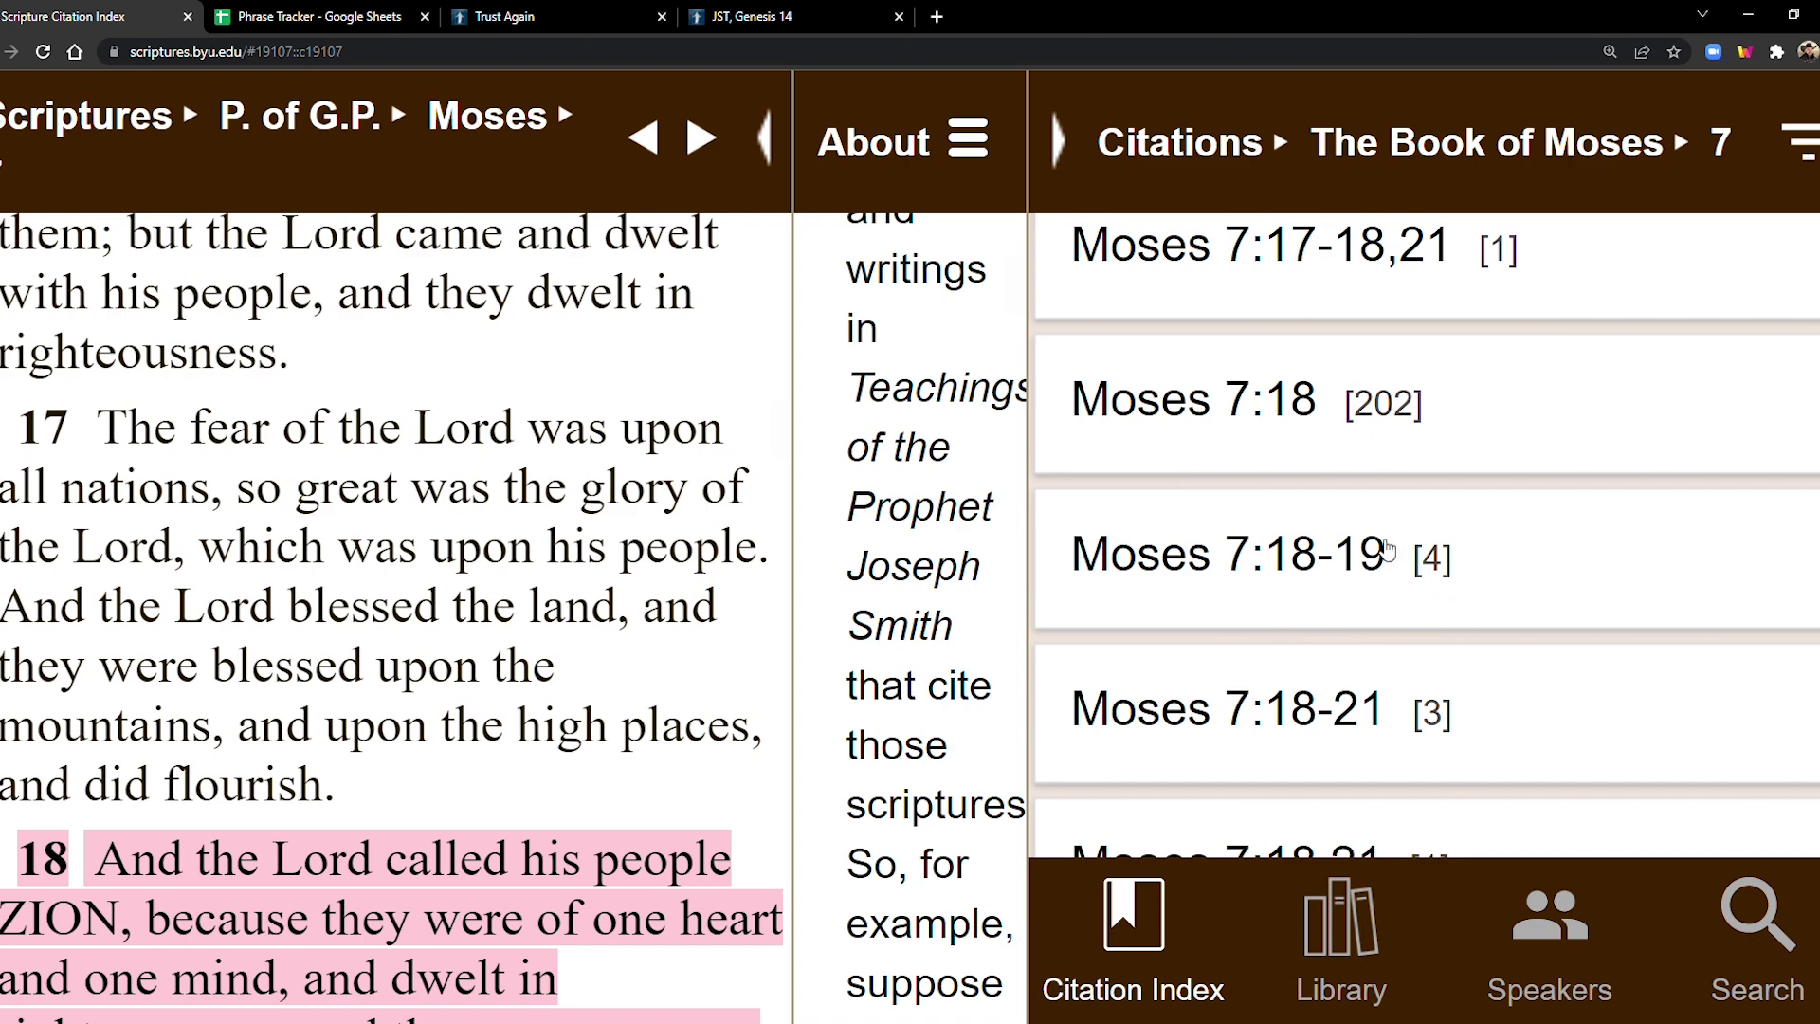
Step: Switch to the Phrase Tracker spreadsheet in Google Sheets, view its Phrase Tracker sheet, and return to the Scripture Tracker sheet
{"action": "left_click", "coordinate": [303, 14]}
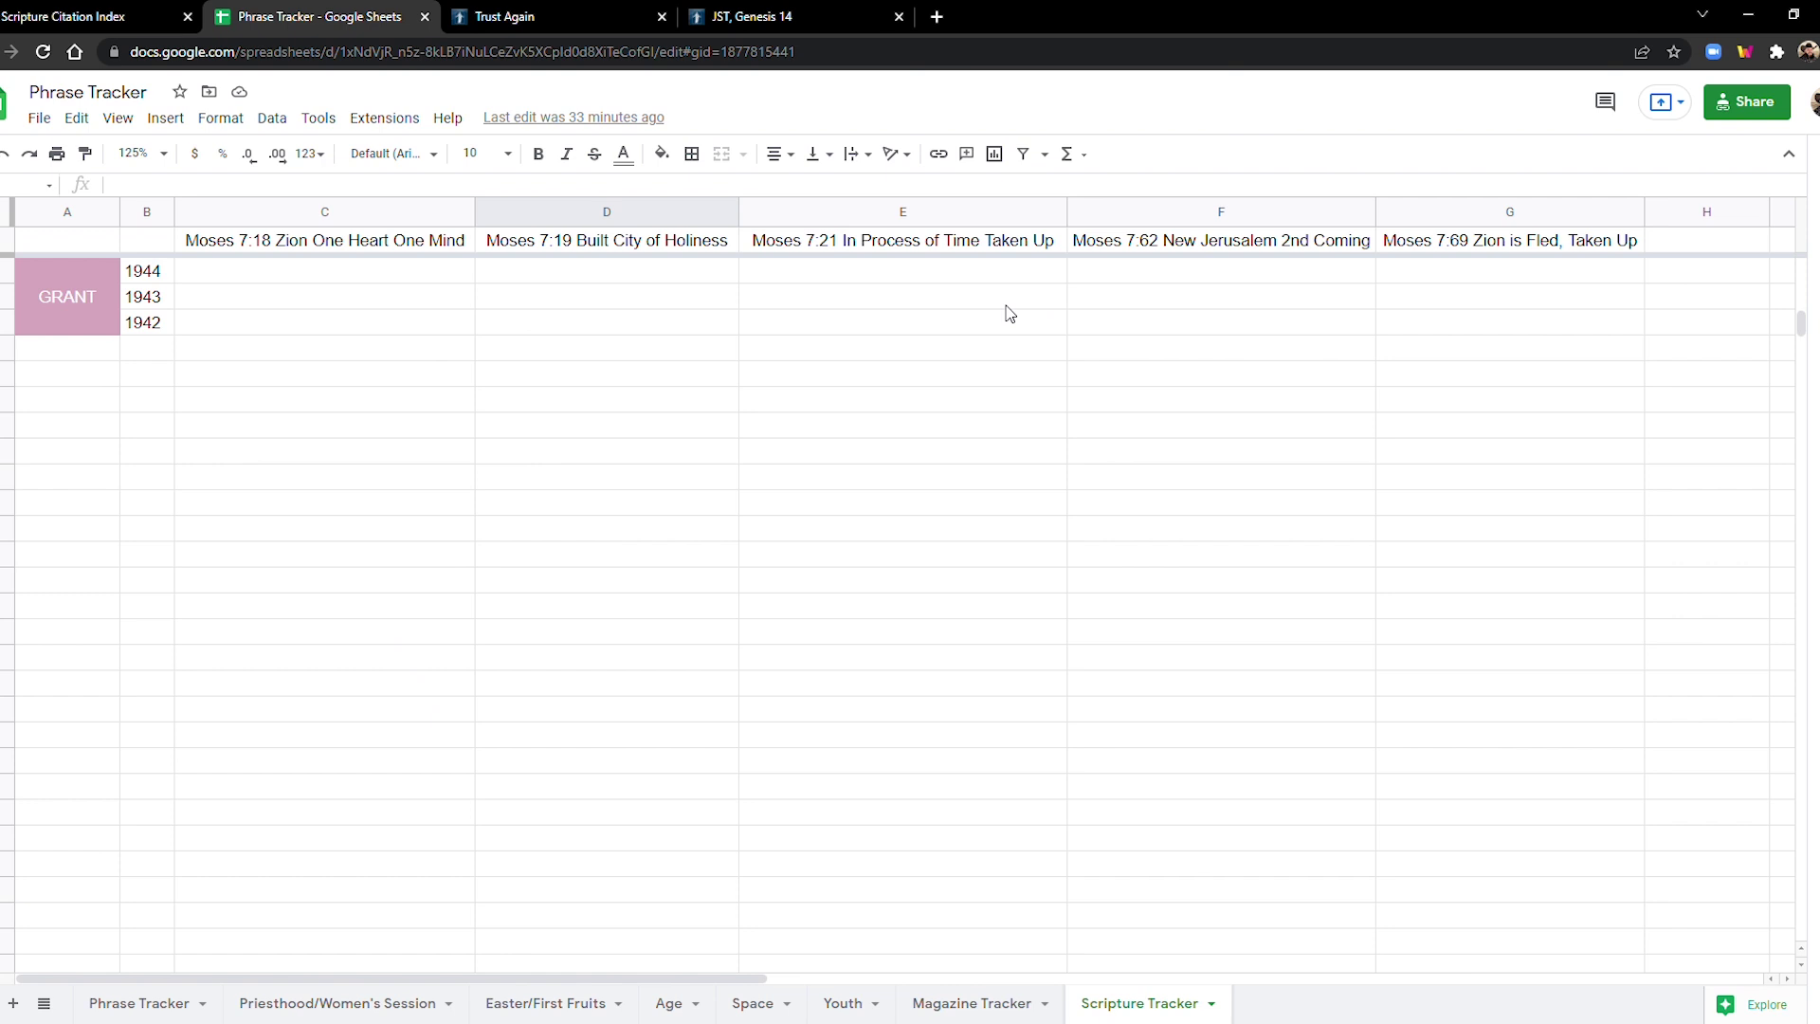
{"action": "left_click", "coordinate": [137, 1005]}
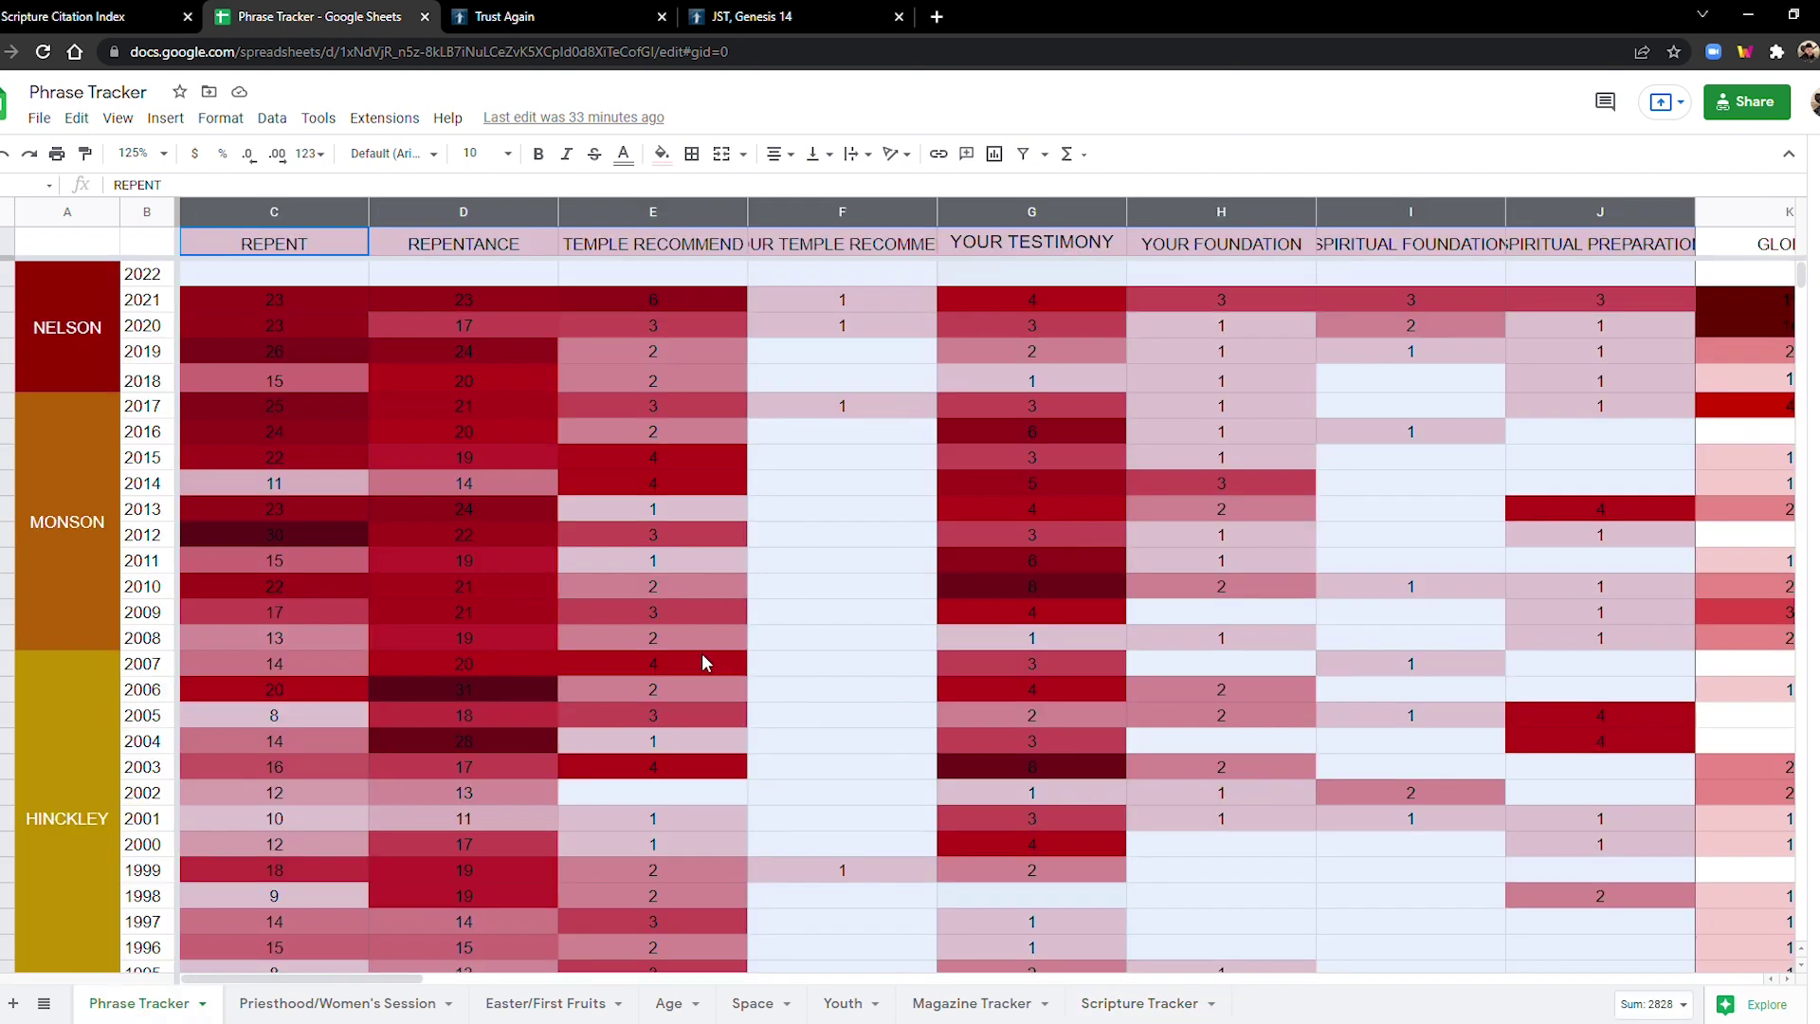
{"action": "left_click", "coordinate": [1138, 1006]}
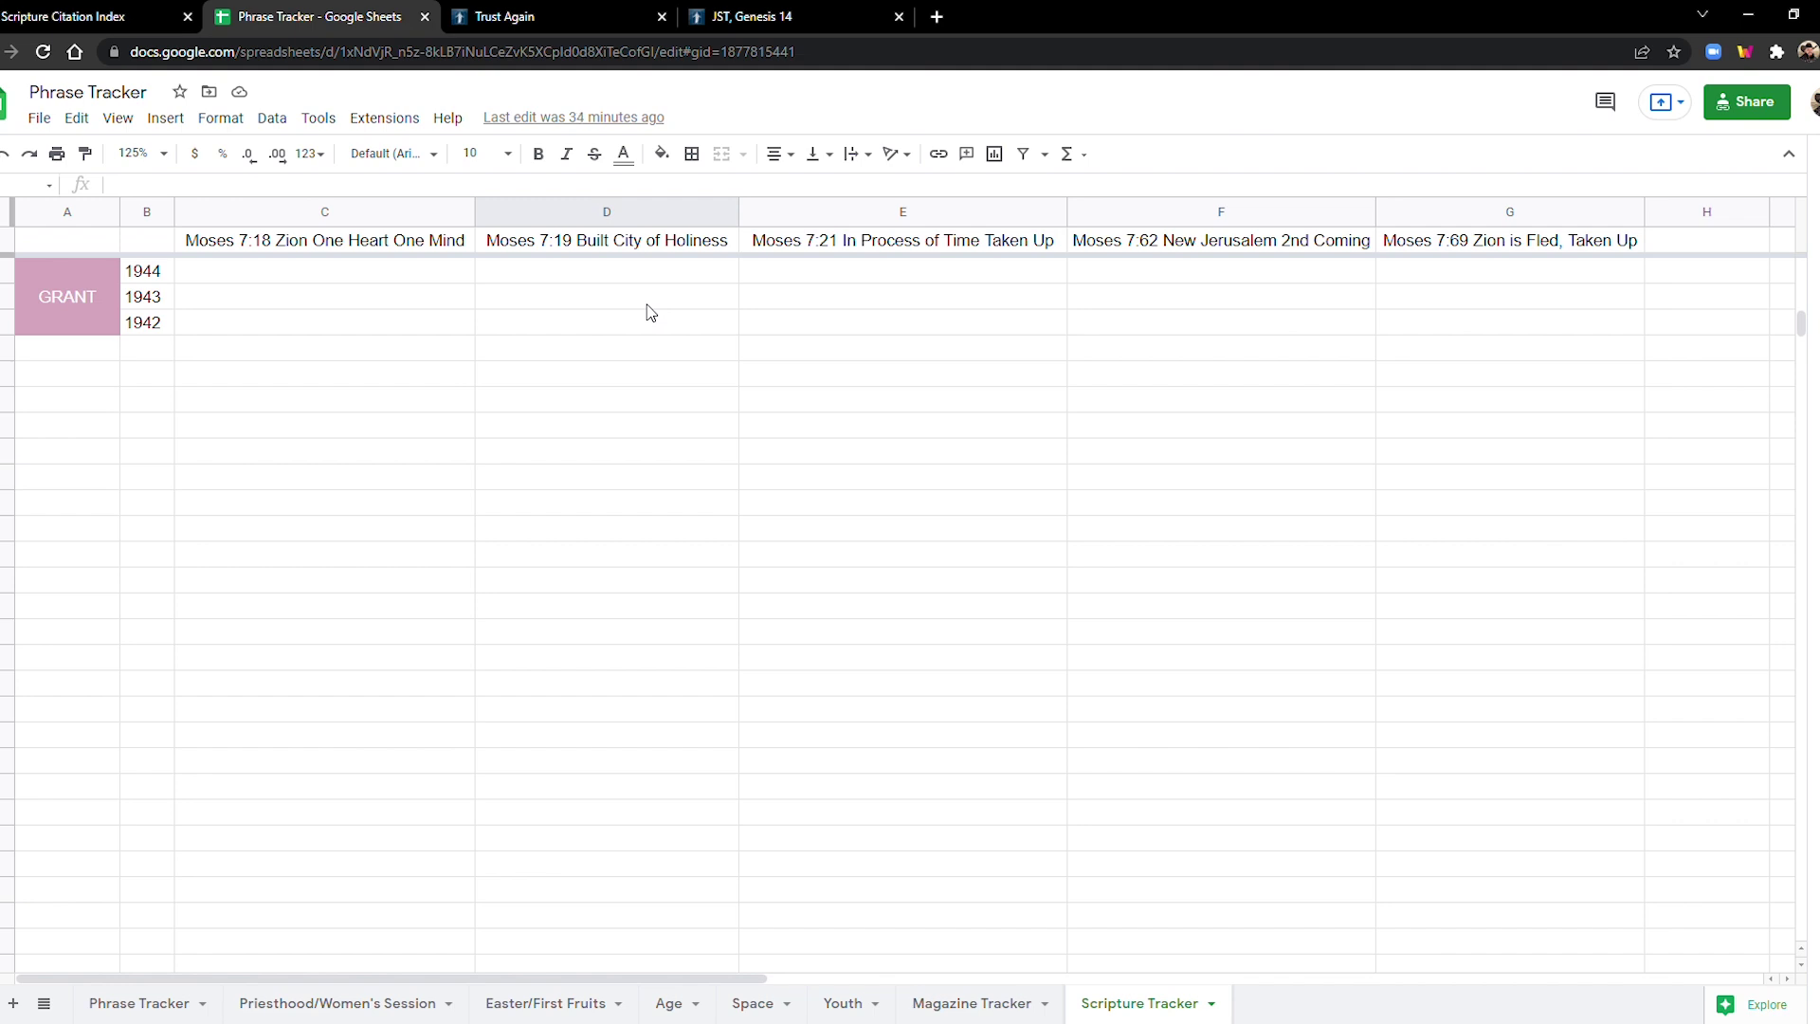
Step: Switch back to the Scripture Citation Index and read the highlighted verses 18, 19 and 21 of Moses 7
{"action": "key", "text": "ctrl+shift+Tab"}
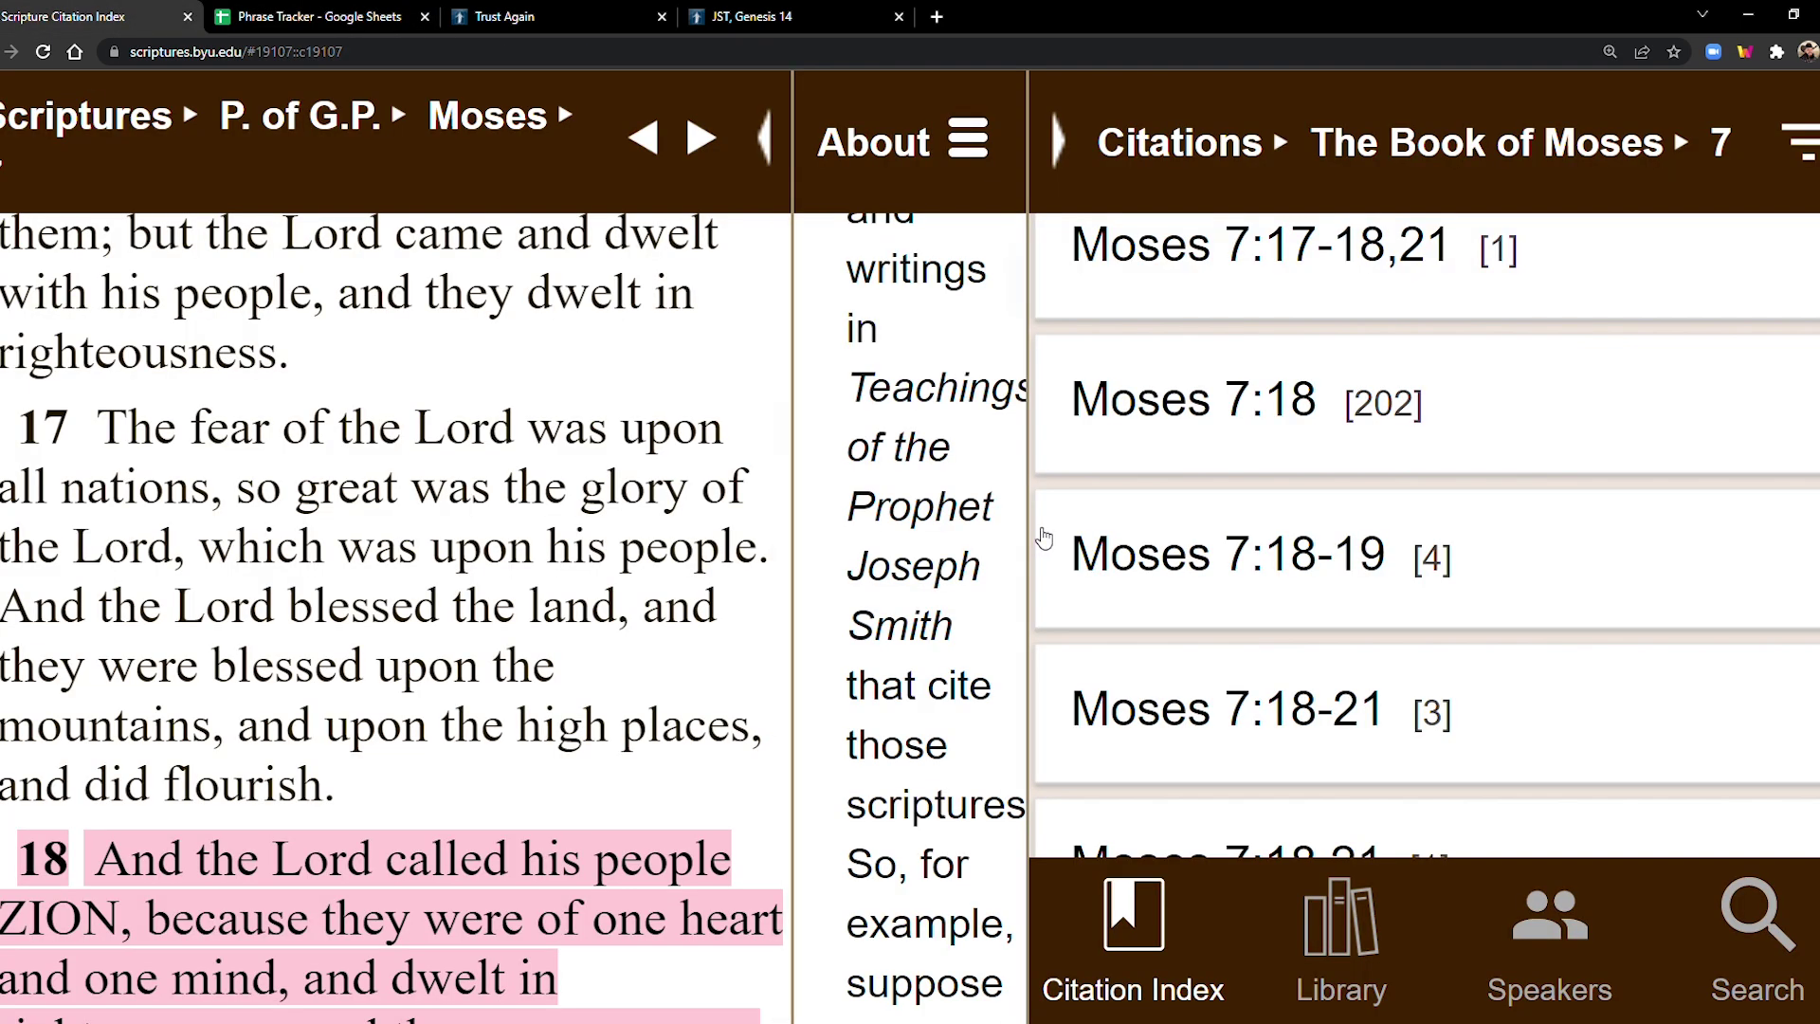
{"action": "scroll", "coordinate": [209, 557], "scroll_direction": "down", "scroll_amount": 4}
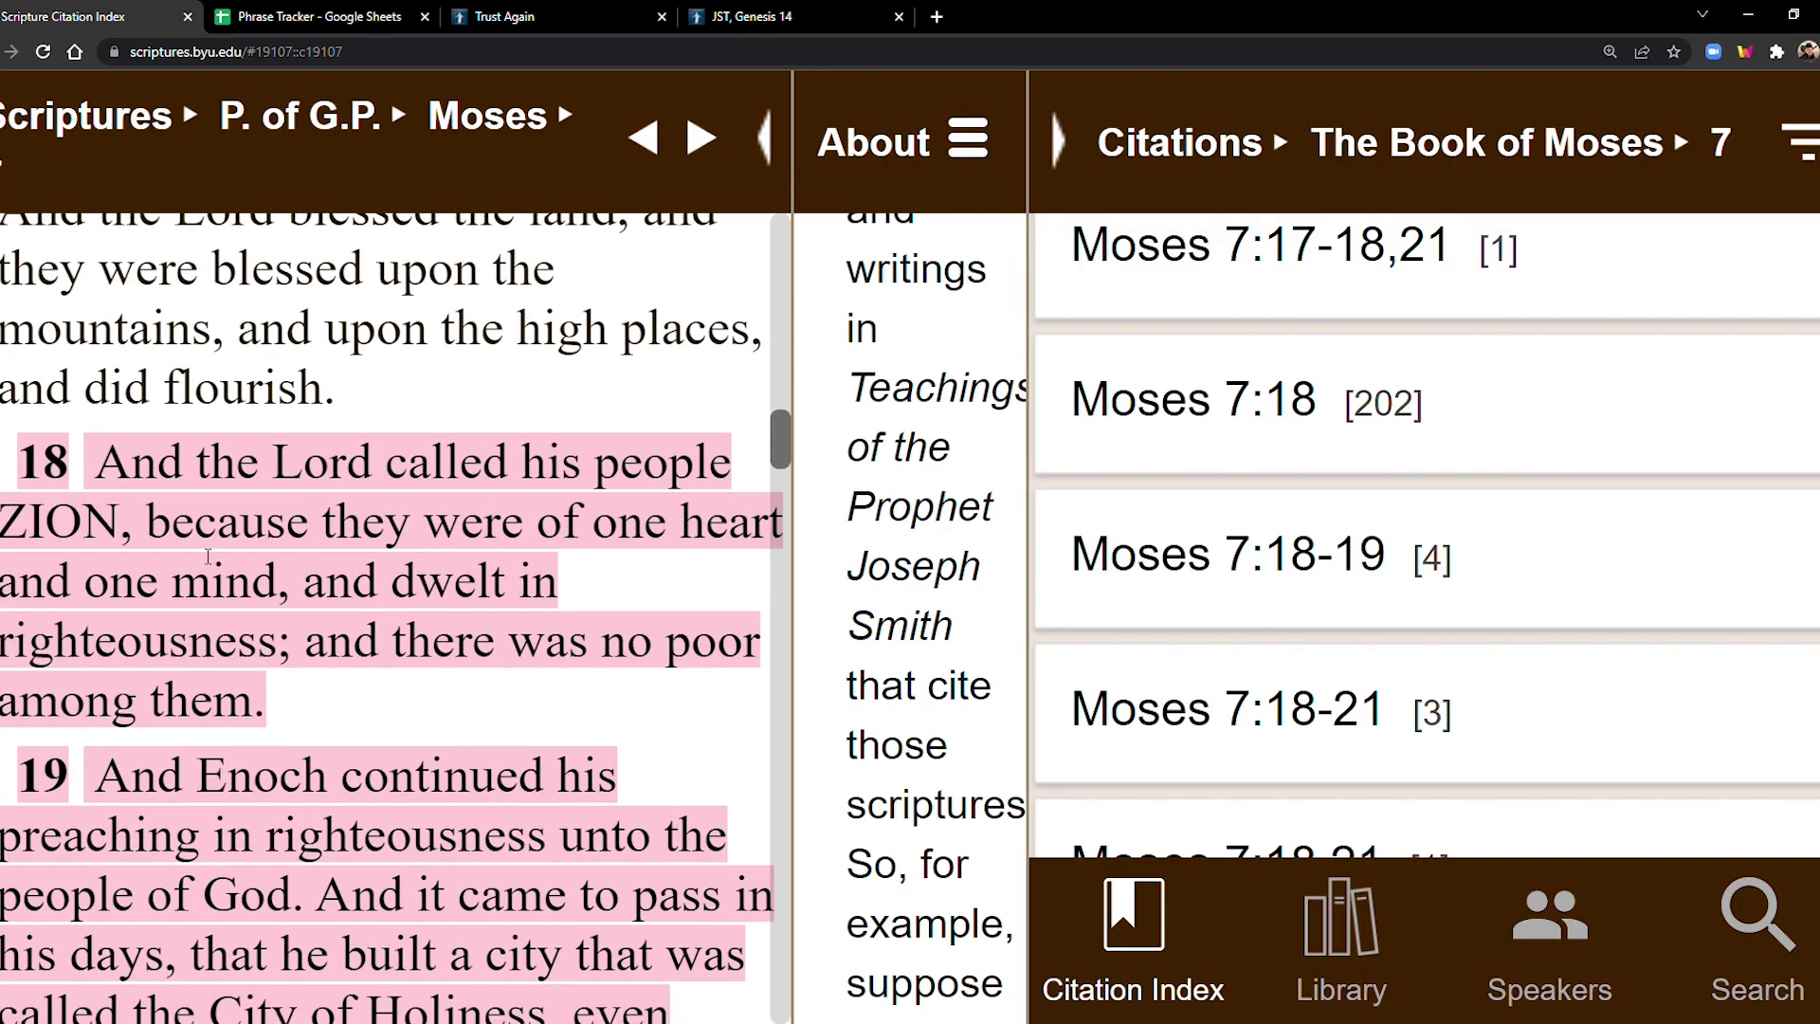
{"action": "scroll", "coordinate": [209, 556], "scroll_direction": "down", "scroll_amount": 1}
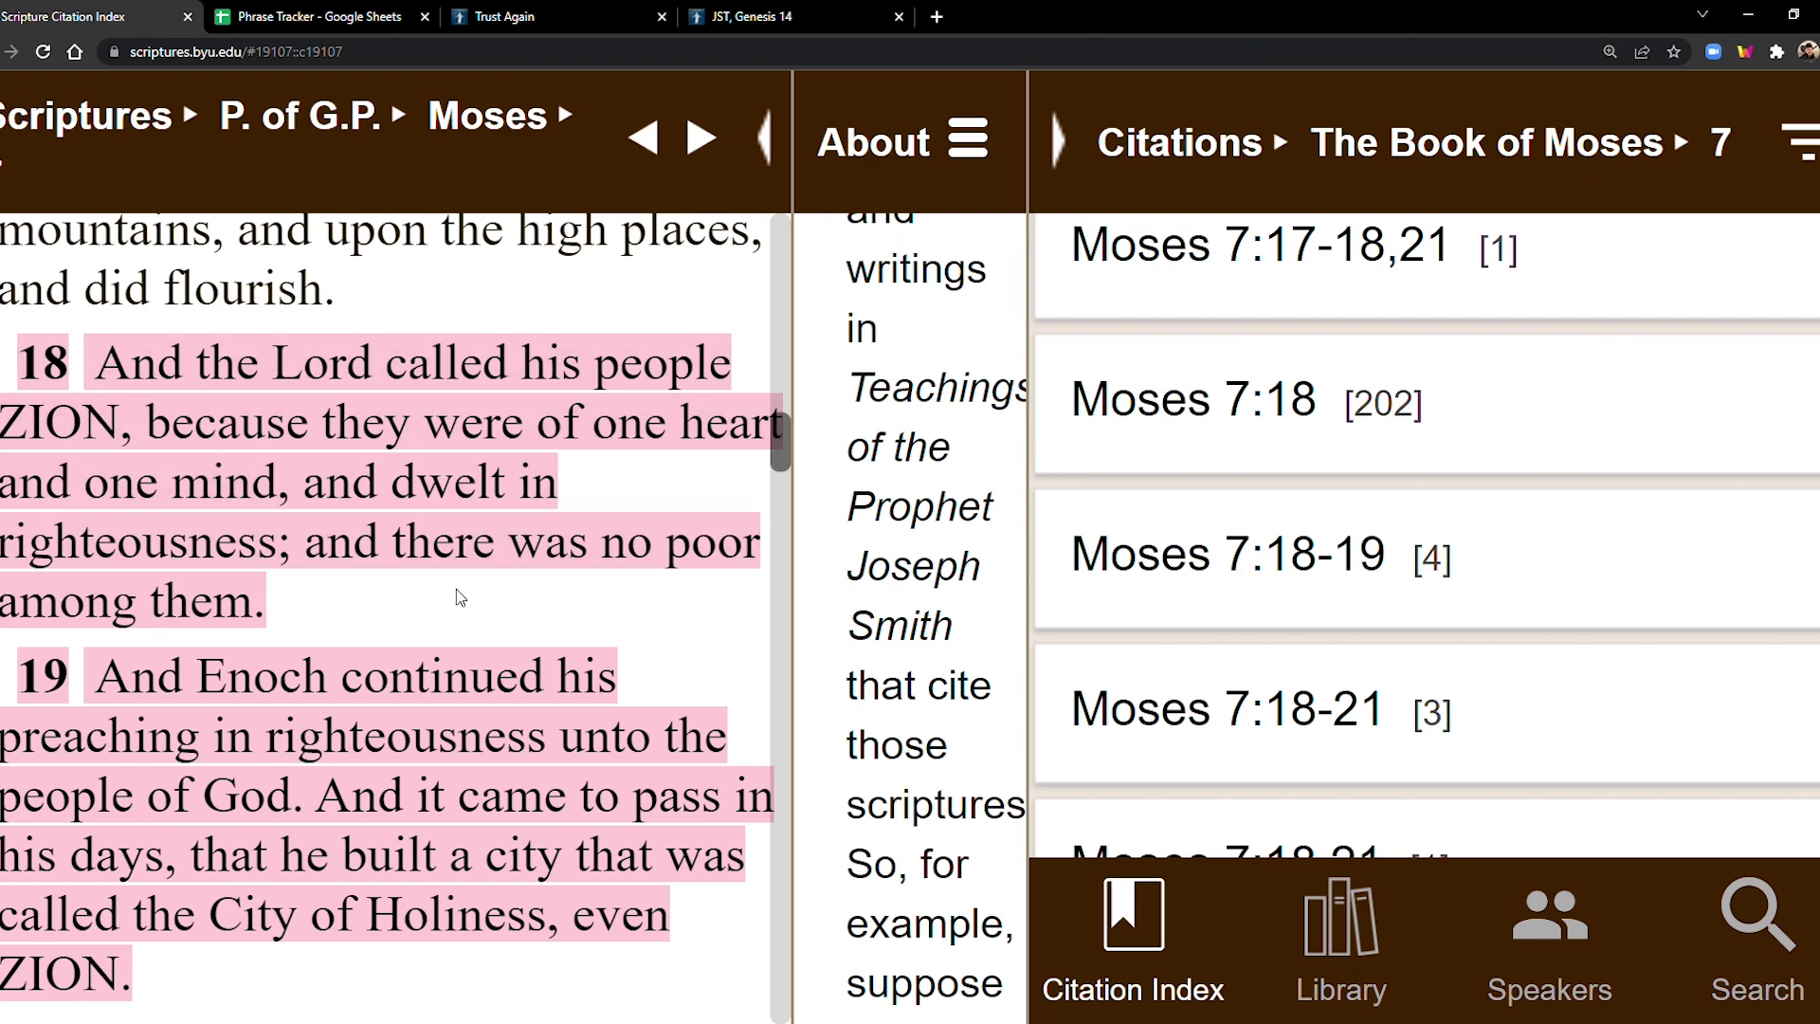
{"action": "scroll", "coordinate": [678, 654], "scroll_direction": "down", "scroll_amount": 3}
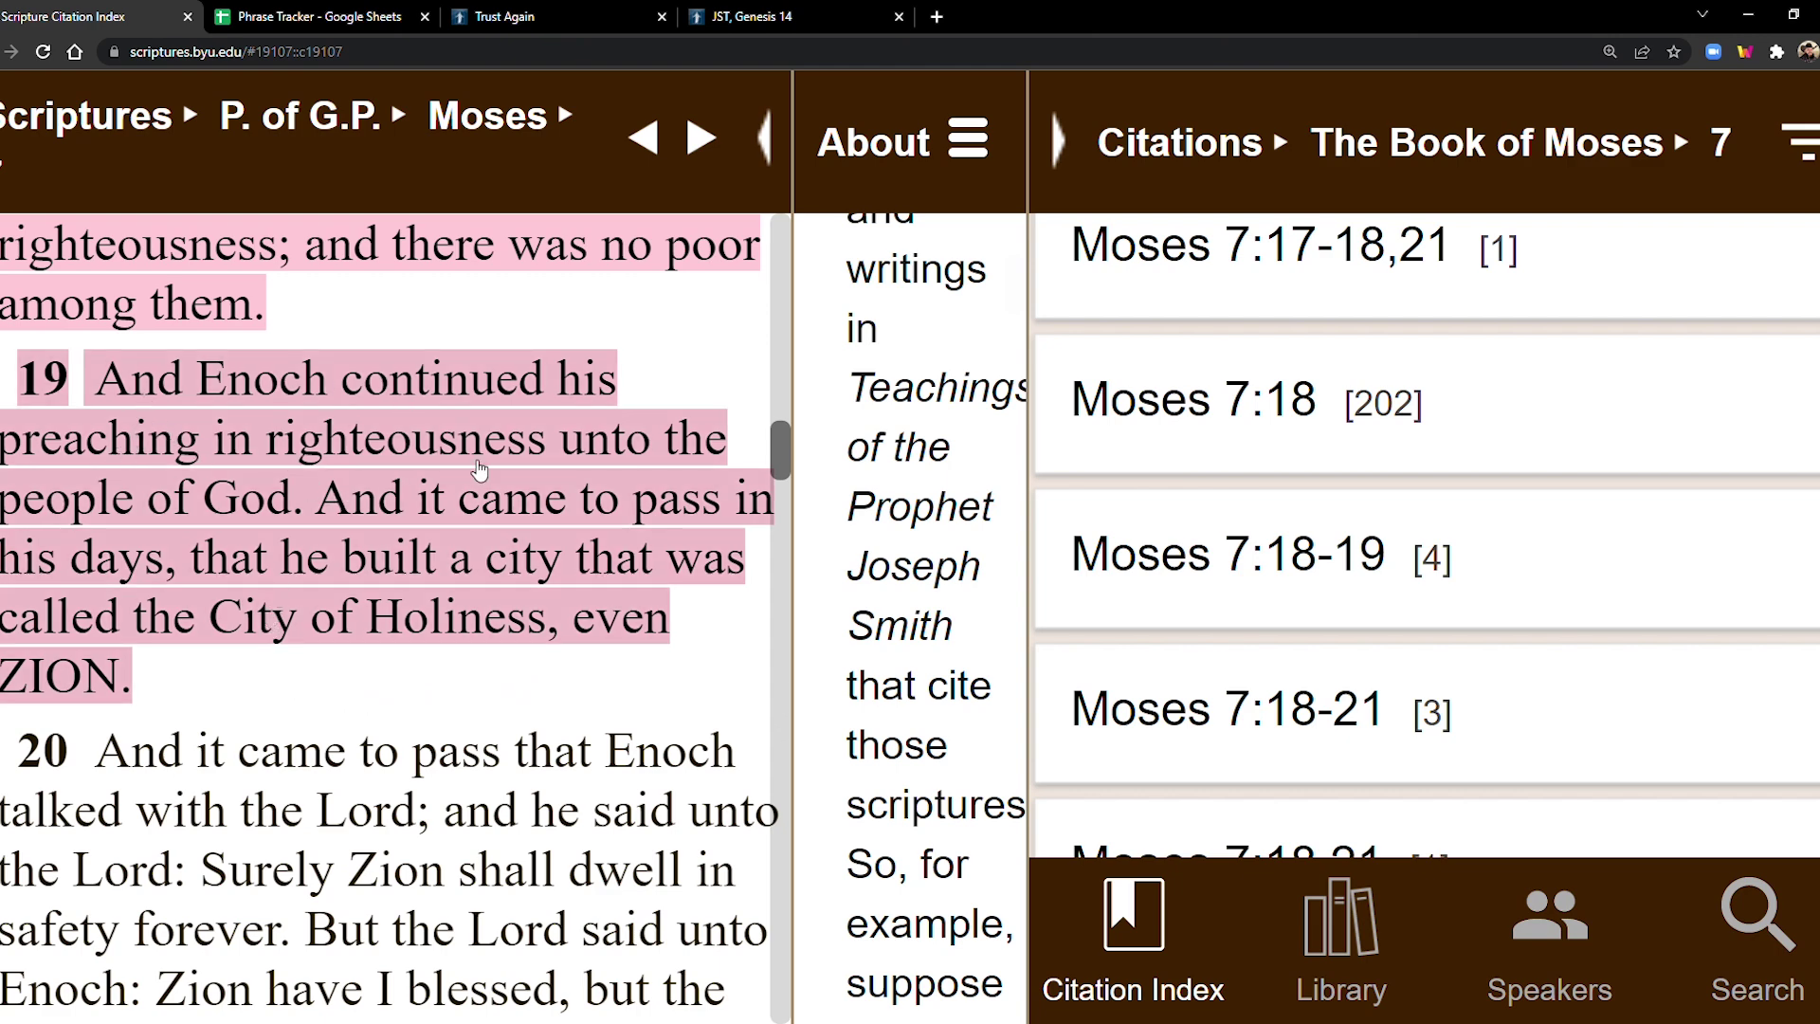
{"action": "scroll", "coordinate": [490, 642], "scroll_direction": "down", "scroll_amount": 6}
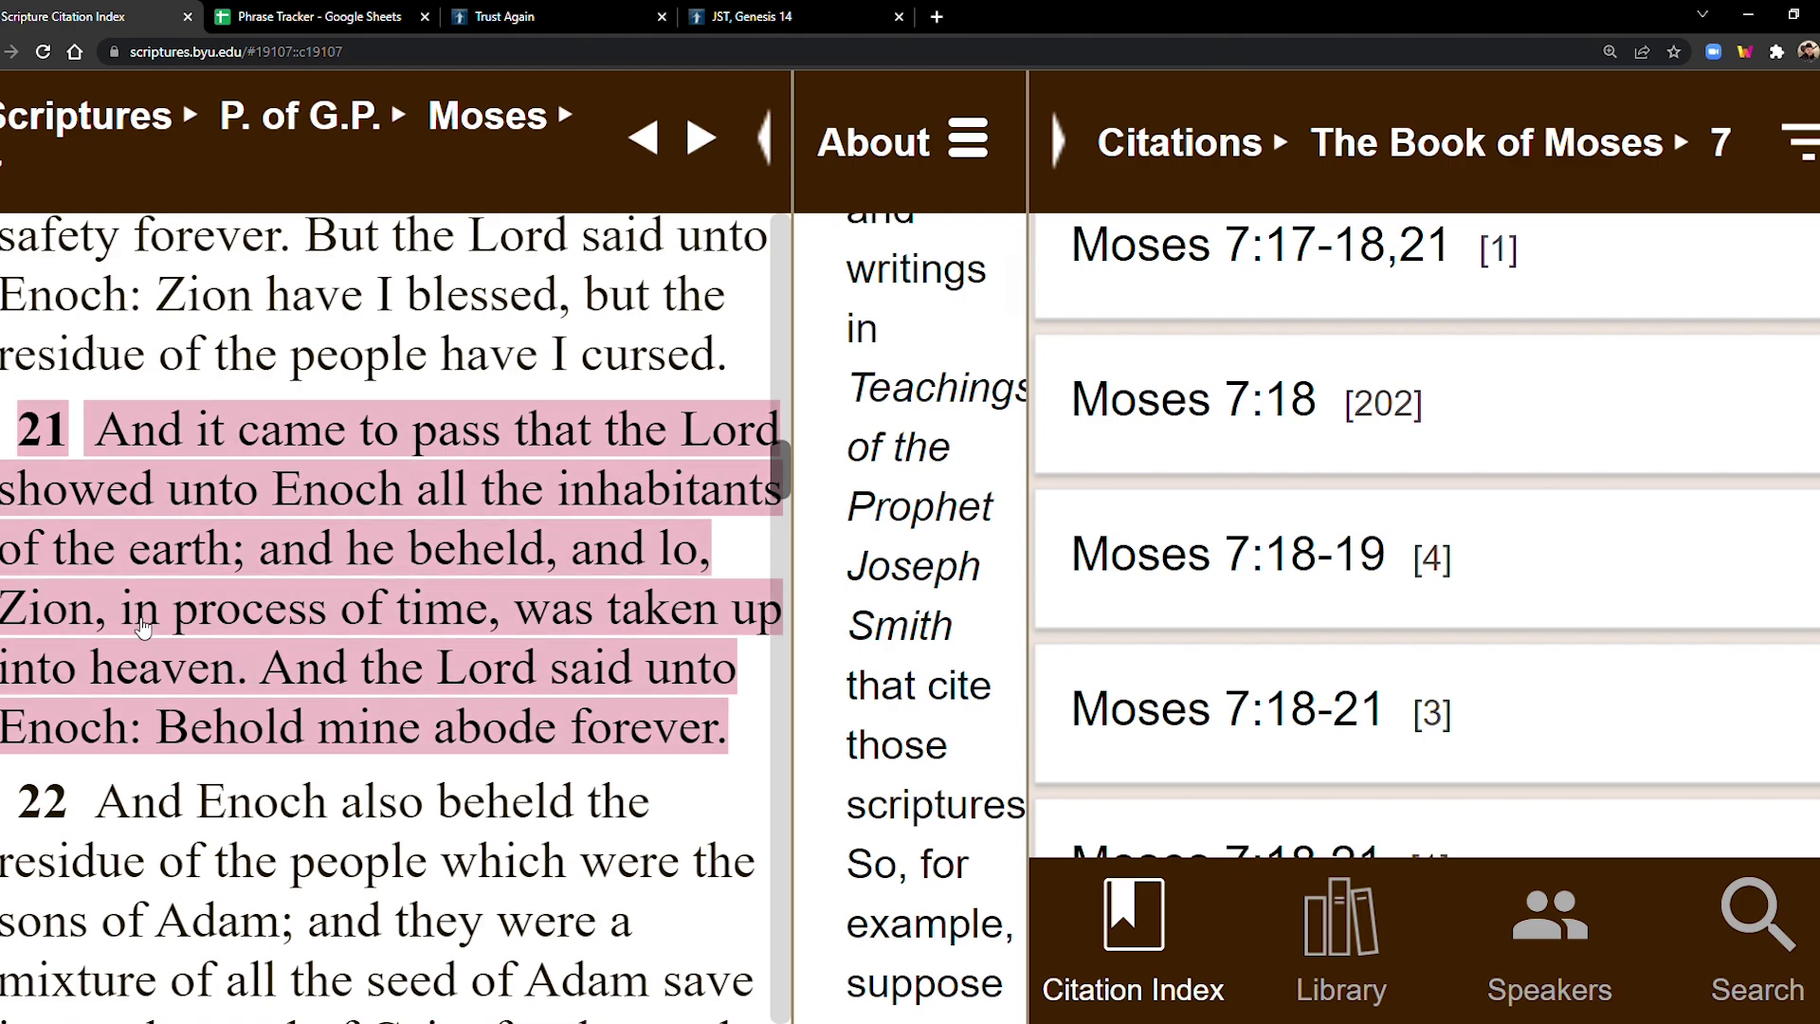
Step: Skim the Moses 7 text from verse 22 onward and stop at verse 60
{"action": "scroll", "coordinate": [465, 654], "scroll_direction": "down", "scroll_amount": 12}
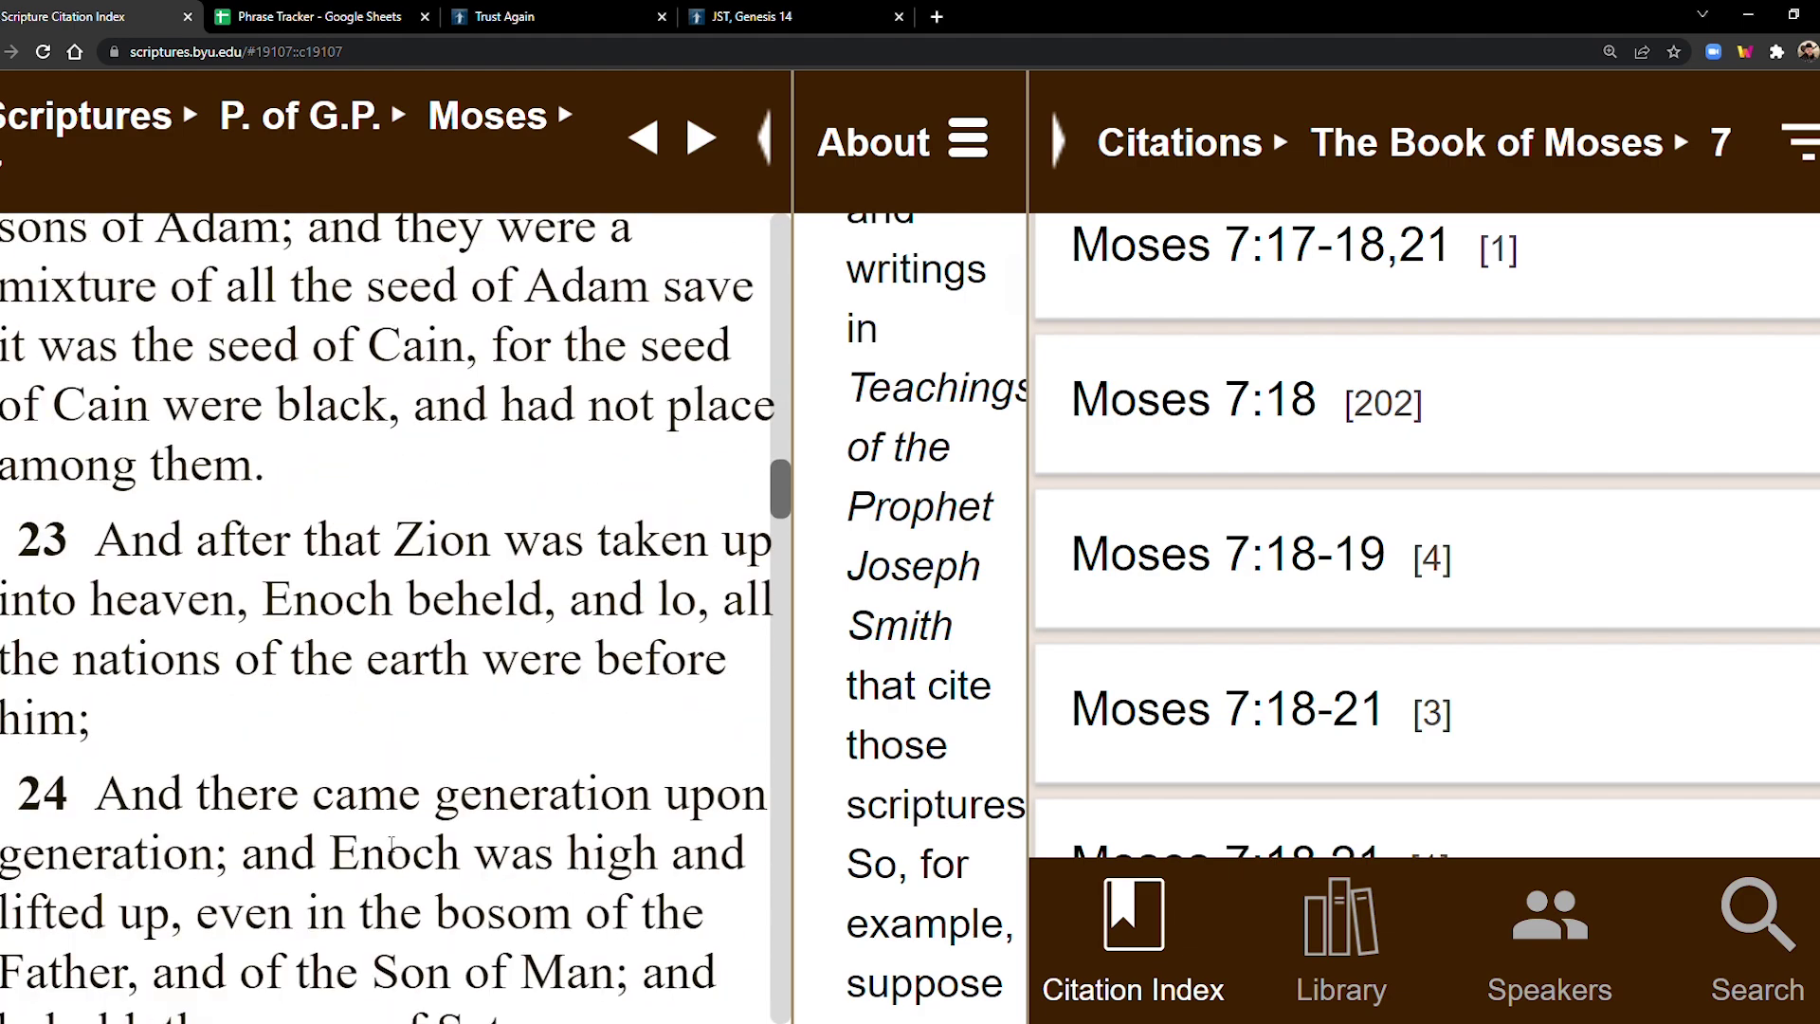
{"action": "scroll", "coordinate": [390, 846], "scroll_direction": "down", "scroll_amount": 15}
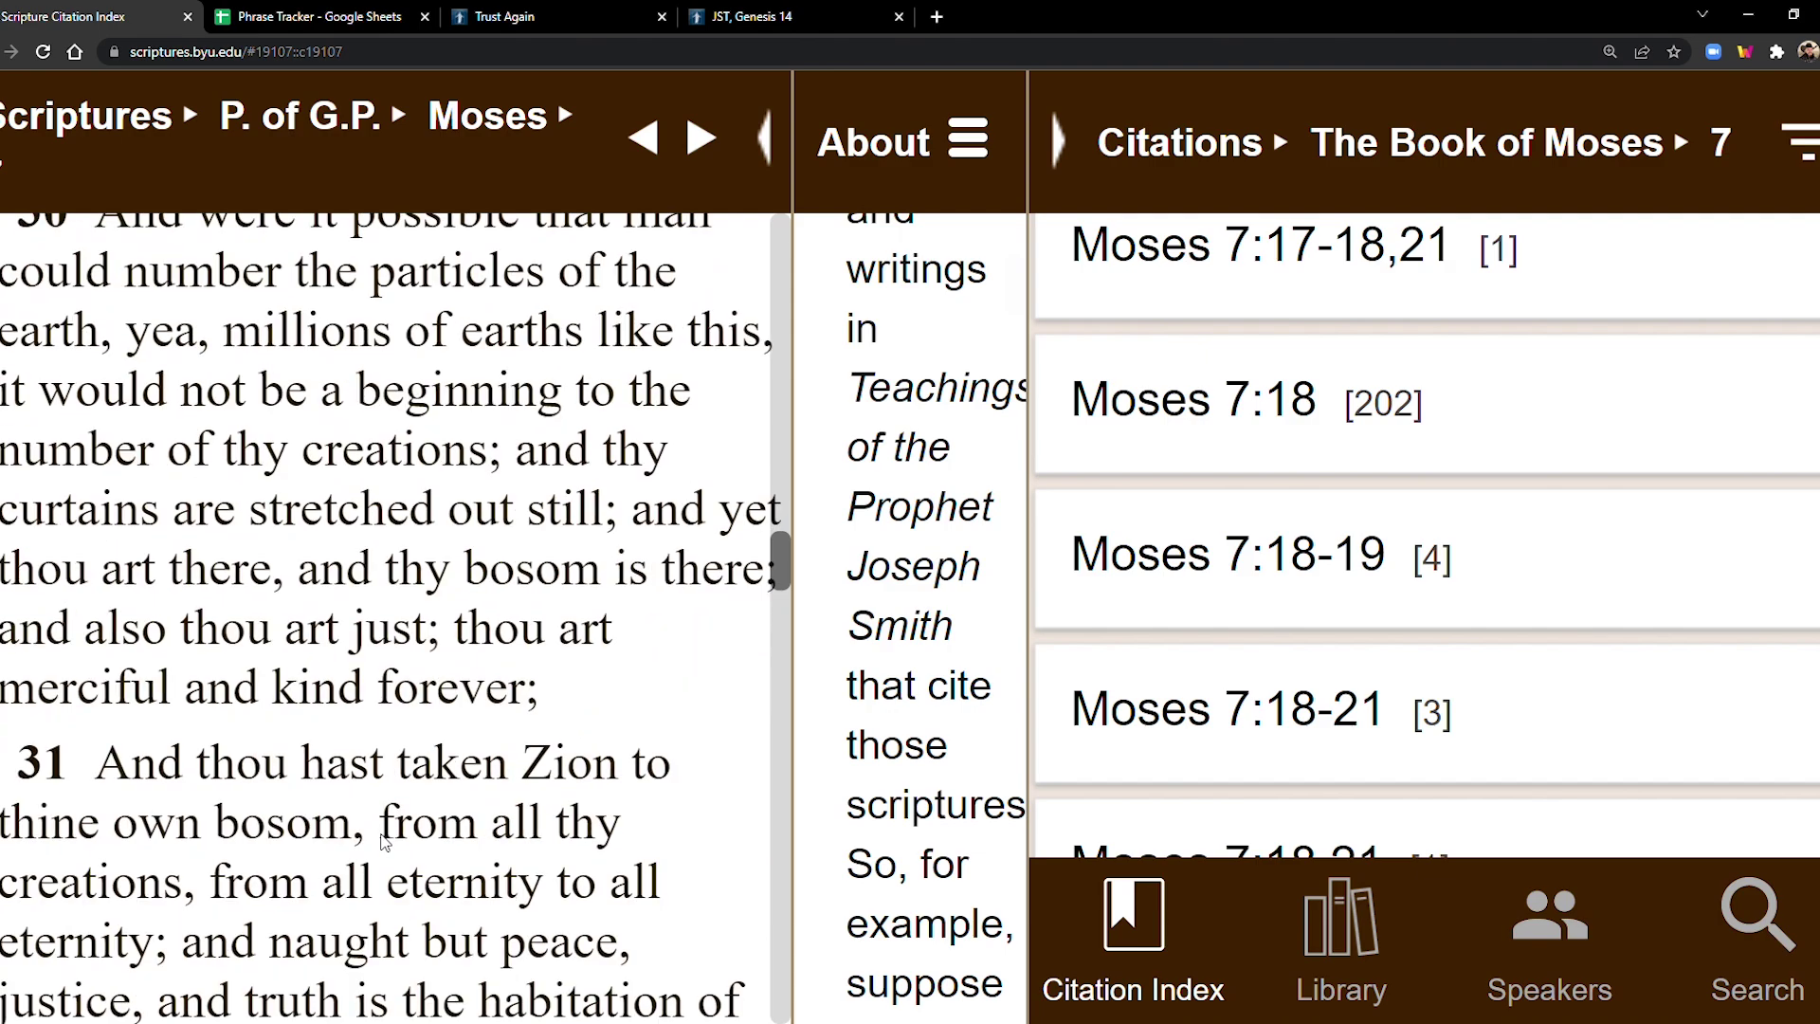
{"action": "scroll", "coordinate": [384, 842], "scroll_direction": "down", "scroll_amount": 15}
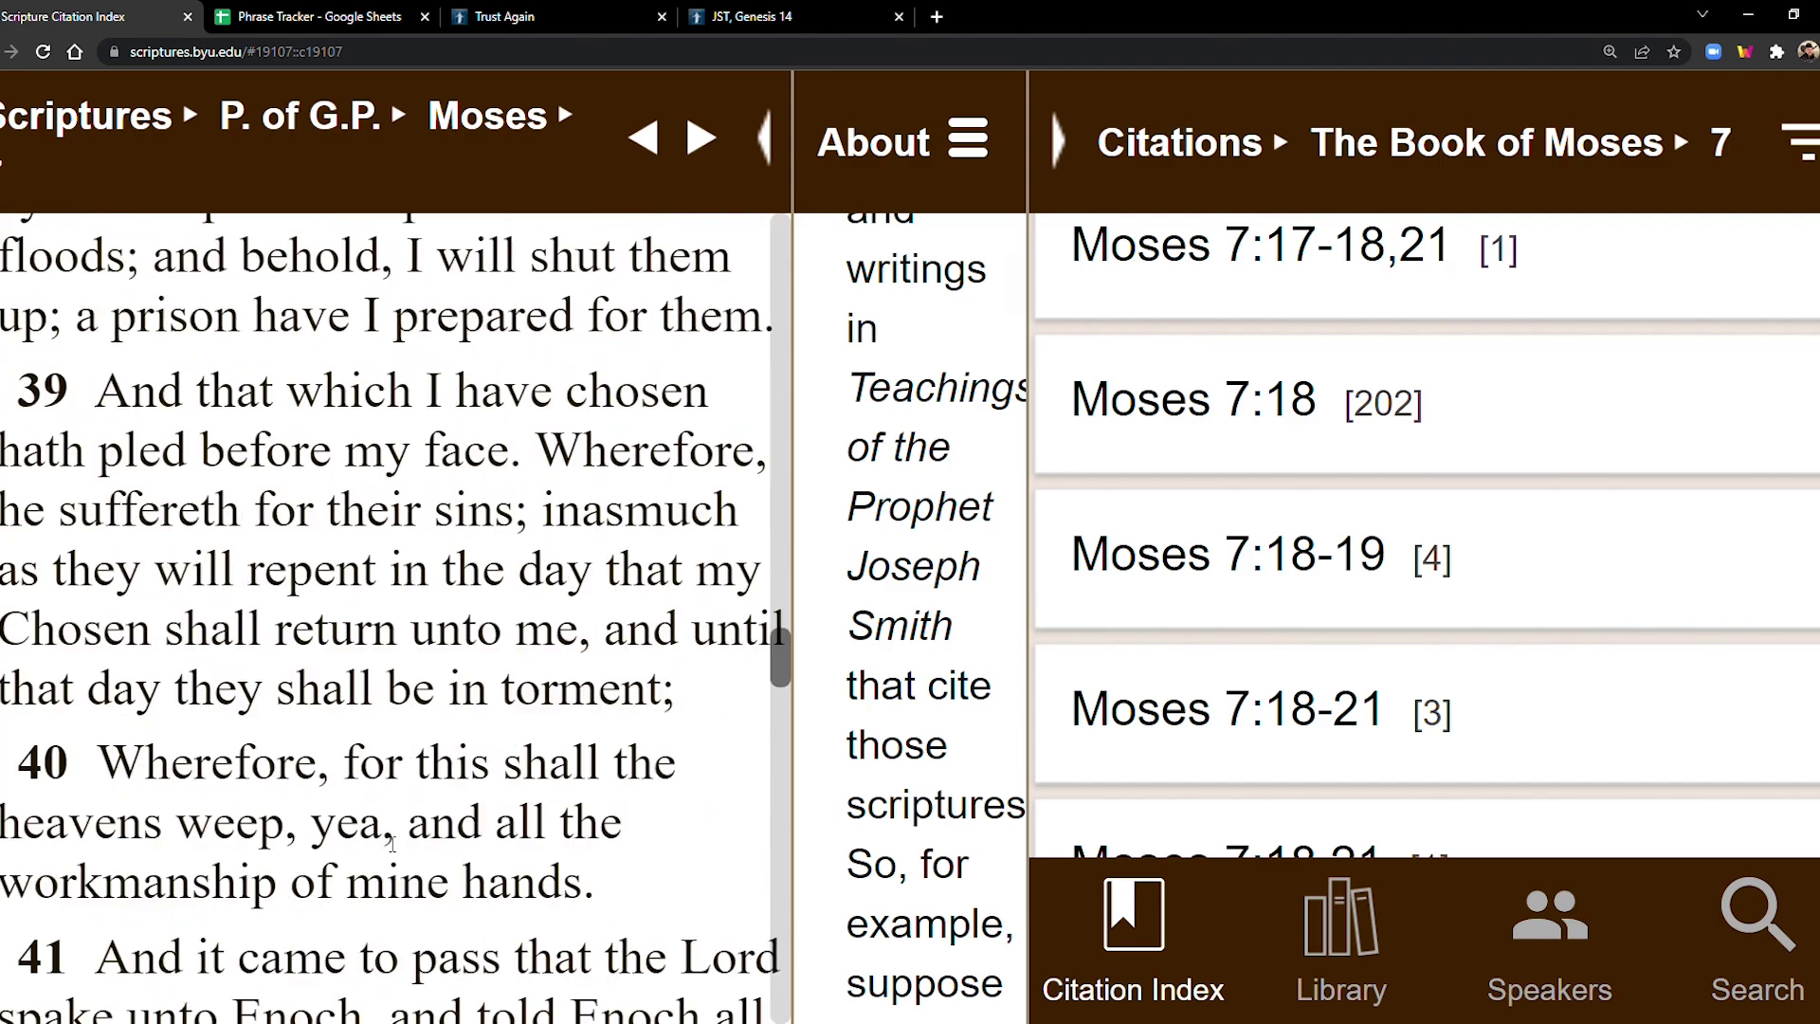
{"action": "scroll", "coordinate": [391, 847], "scroll_direction": "down", "scroll_amount": 15}
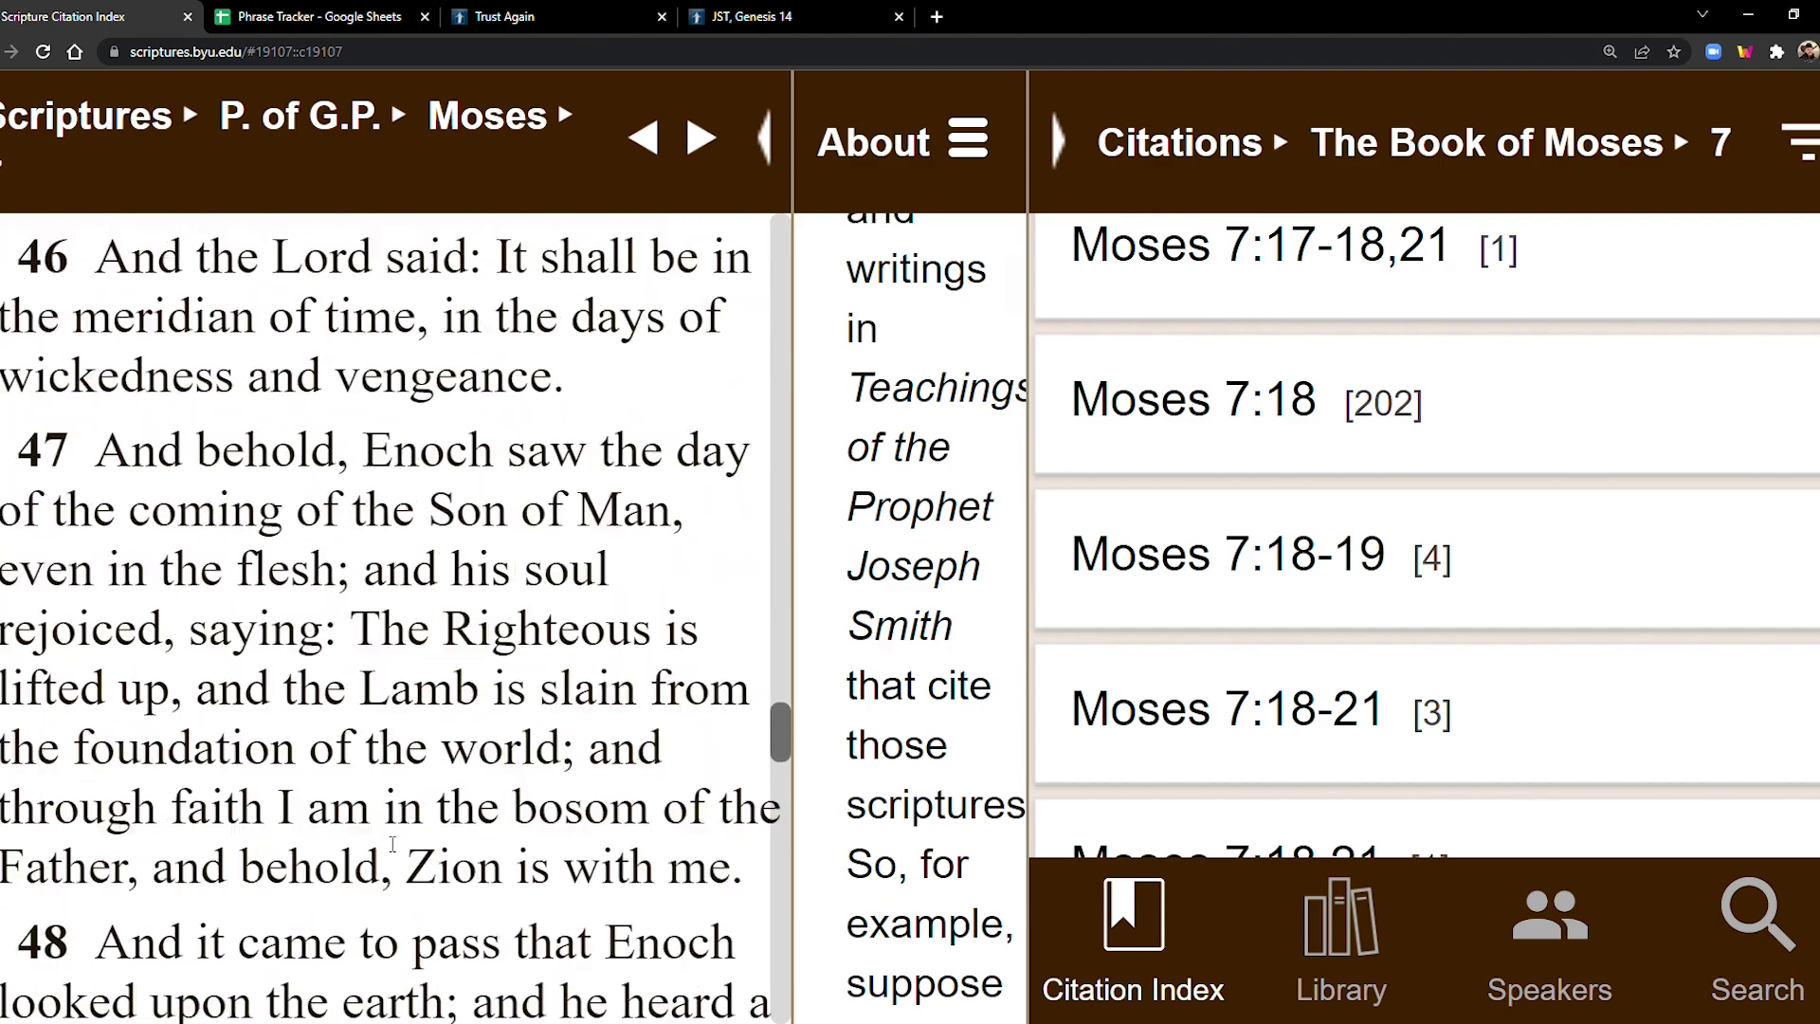
{"action": "scroll", "coordinate": [387, 842], "scroll_direction": "down", "scroll_amount": 15}
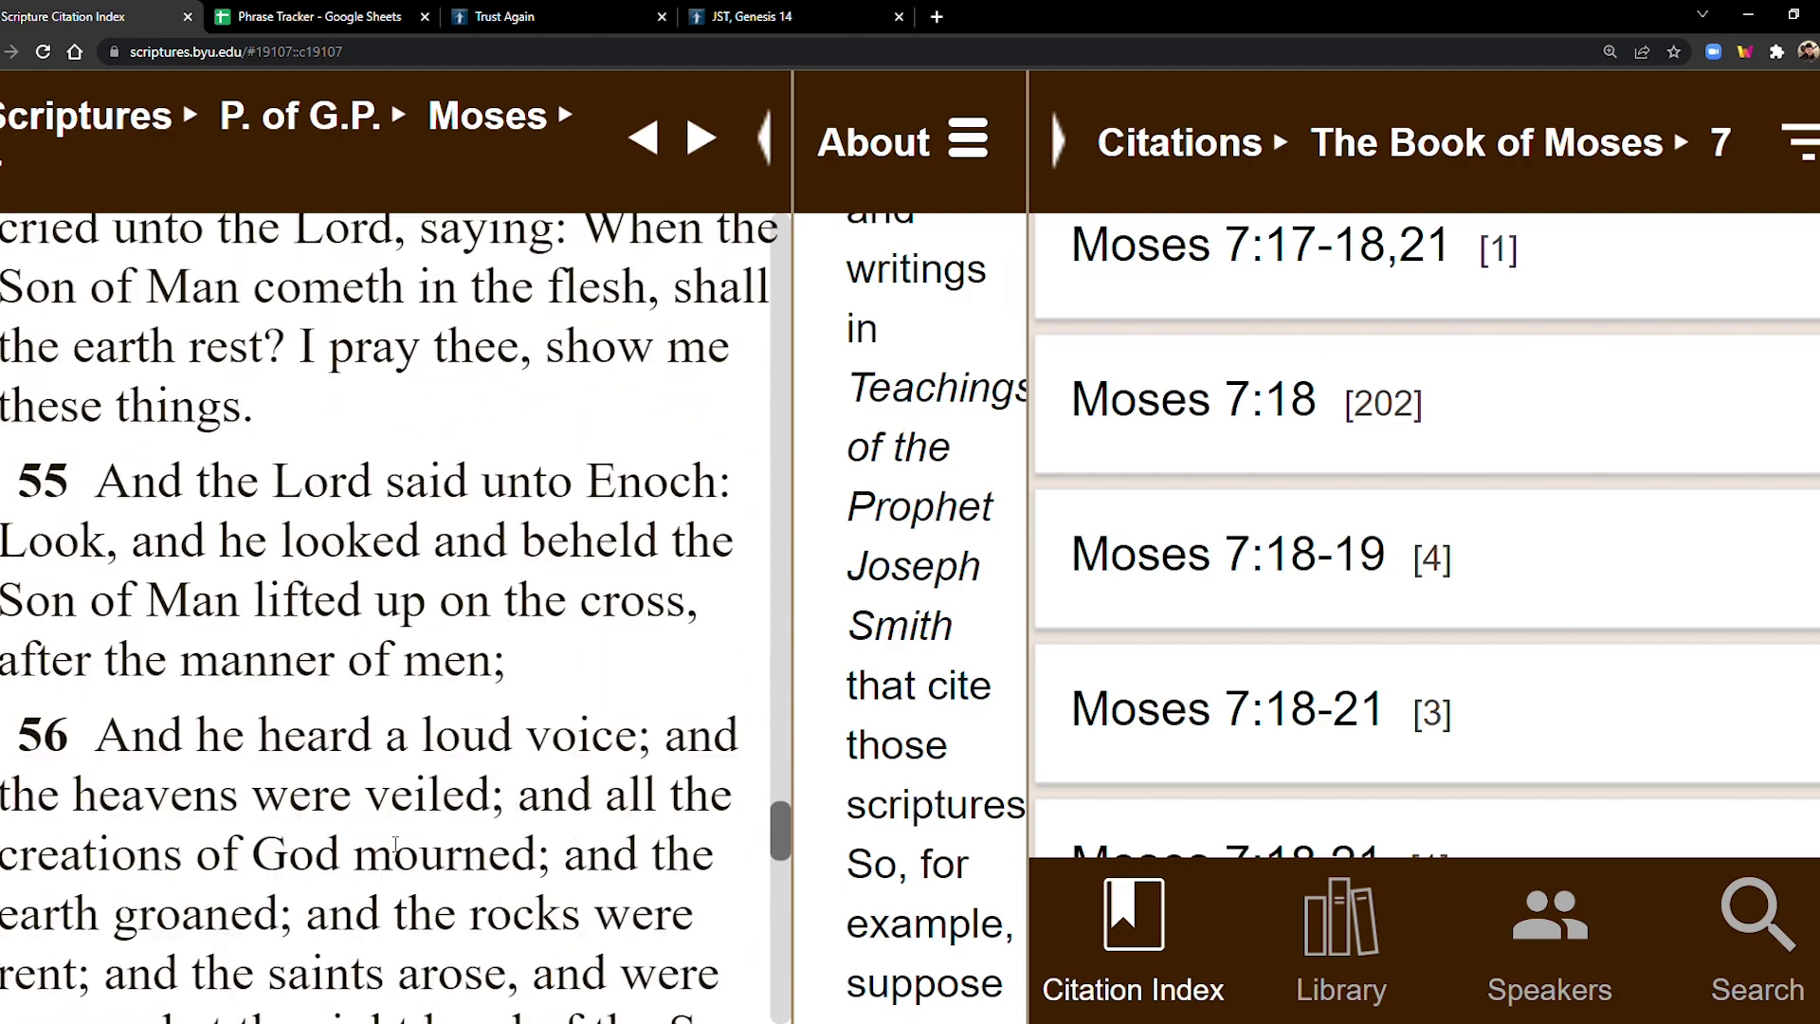
{"action": "scroll", "coordinate": [395, 844], "scroll_direction": "down", "scroll_amount": 15}
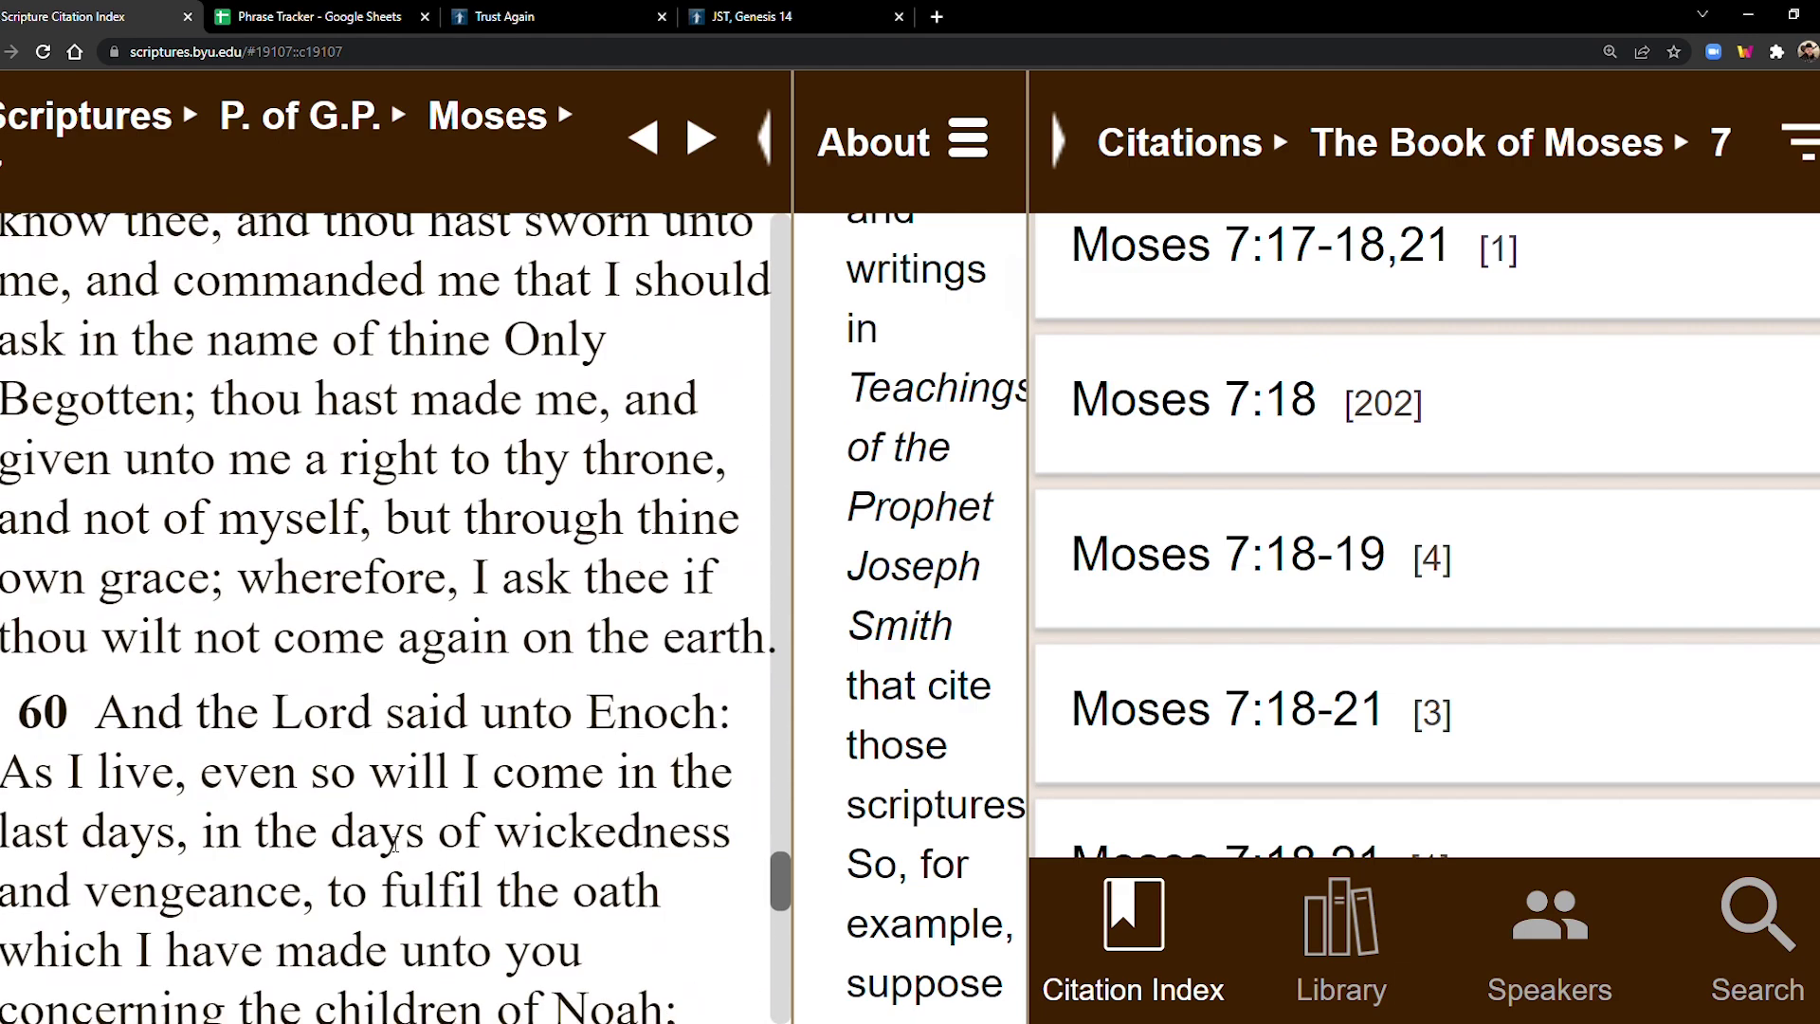
Step: Read the highlighted verse 62 of Moses 7, from righteousness sent down out of heaven through the New Jerusalem passage
{"action": "scroll", "coordinate": [395, 843], "scroll_direction": "down", "scroll_amount": 10}
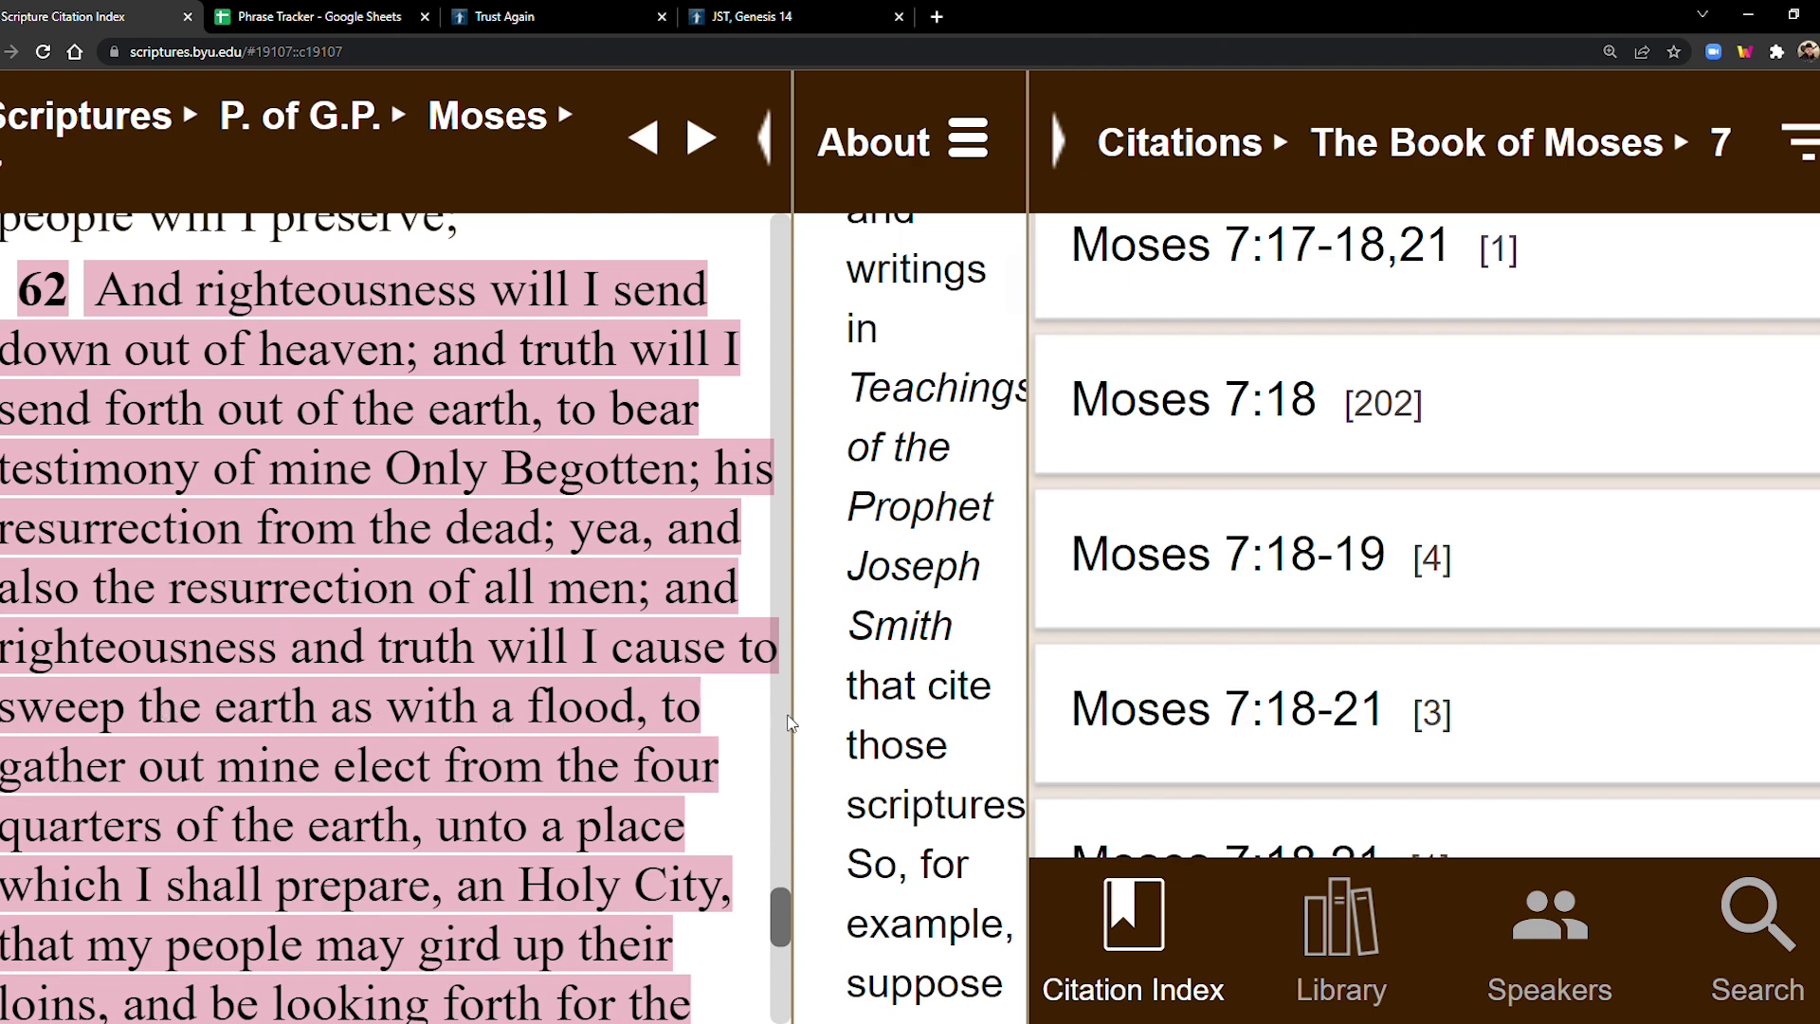
{"action": "scroll", "coordinate": [595, 675], "scroll_direction": "down", "scroll_amount": 2}
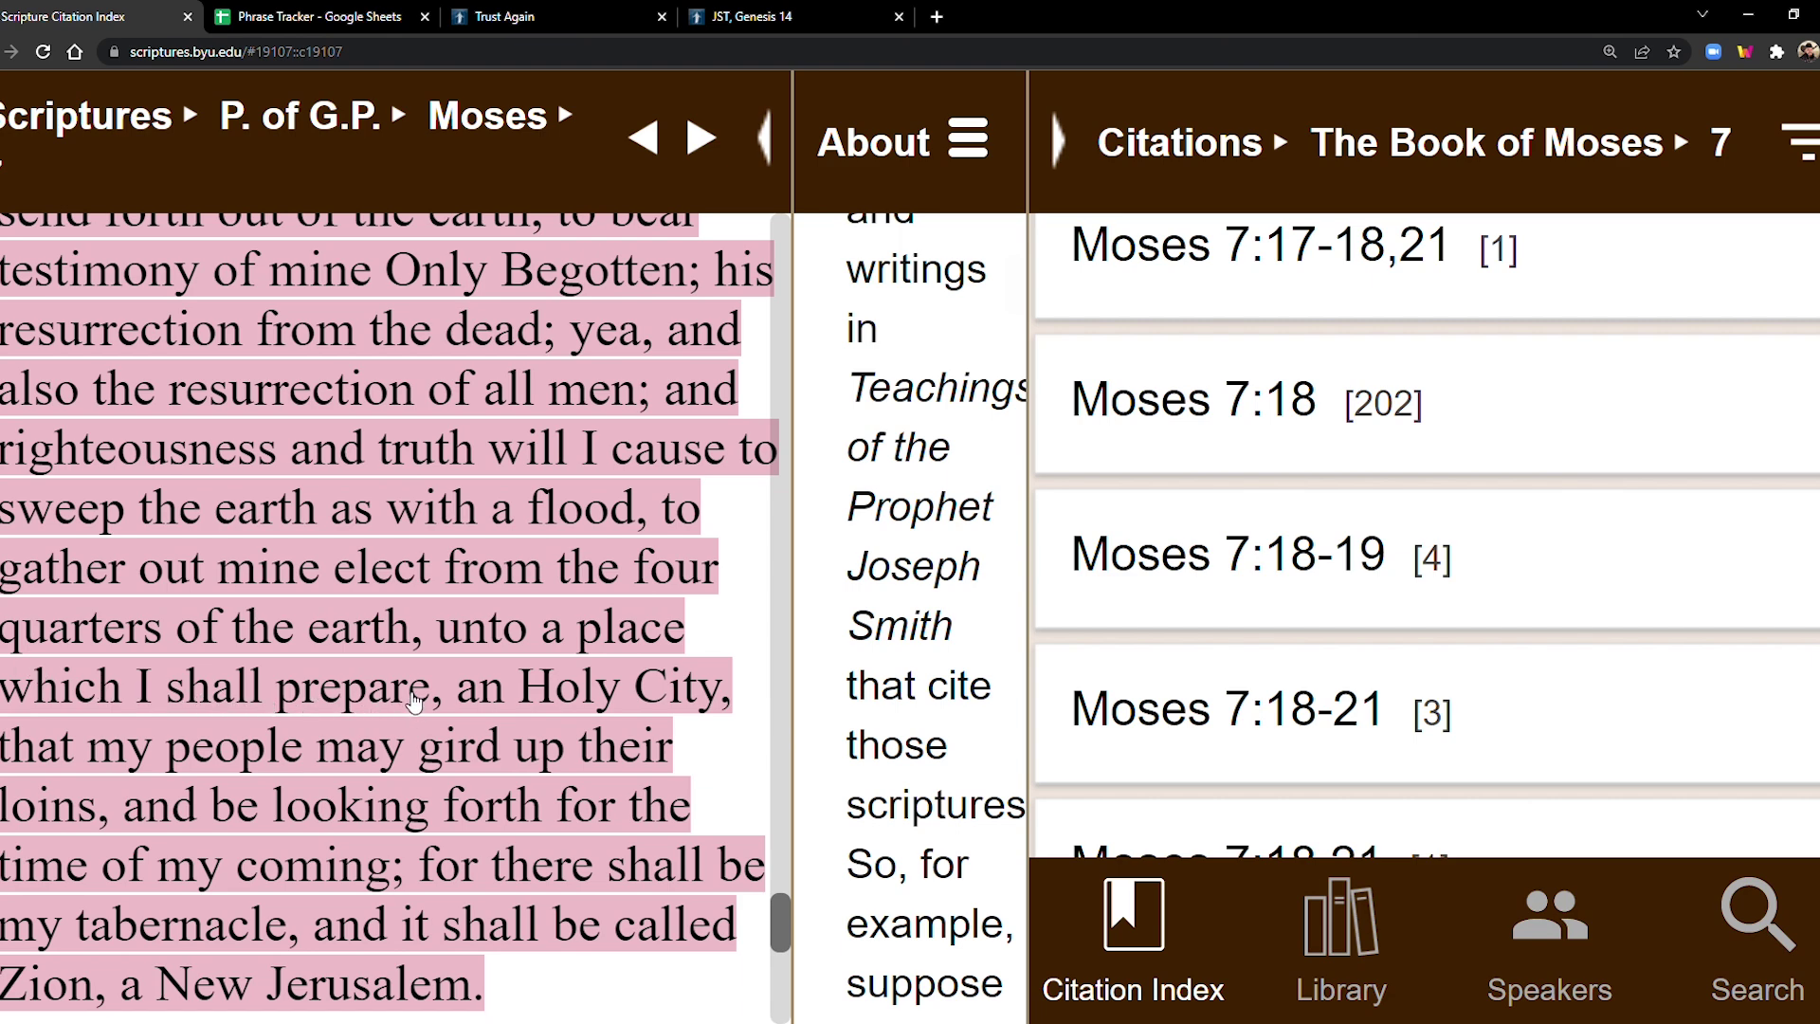
{"action": "scroll", "coordinate": [414, 709], "scroll_direction": "down", "scroll_amount": 2}
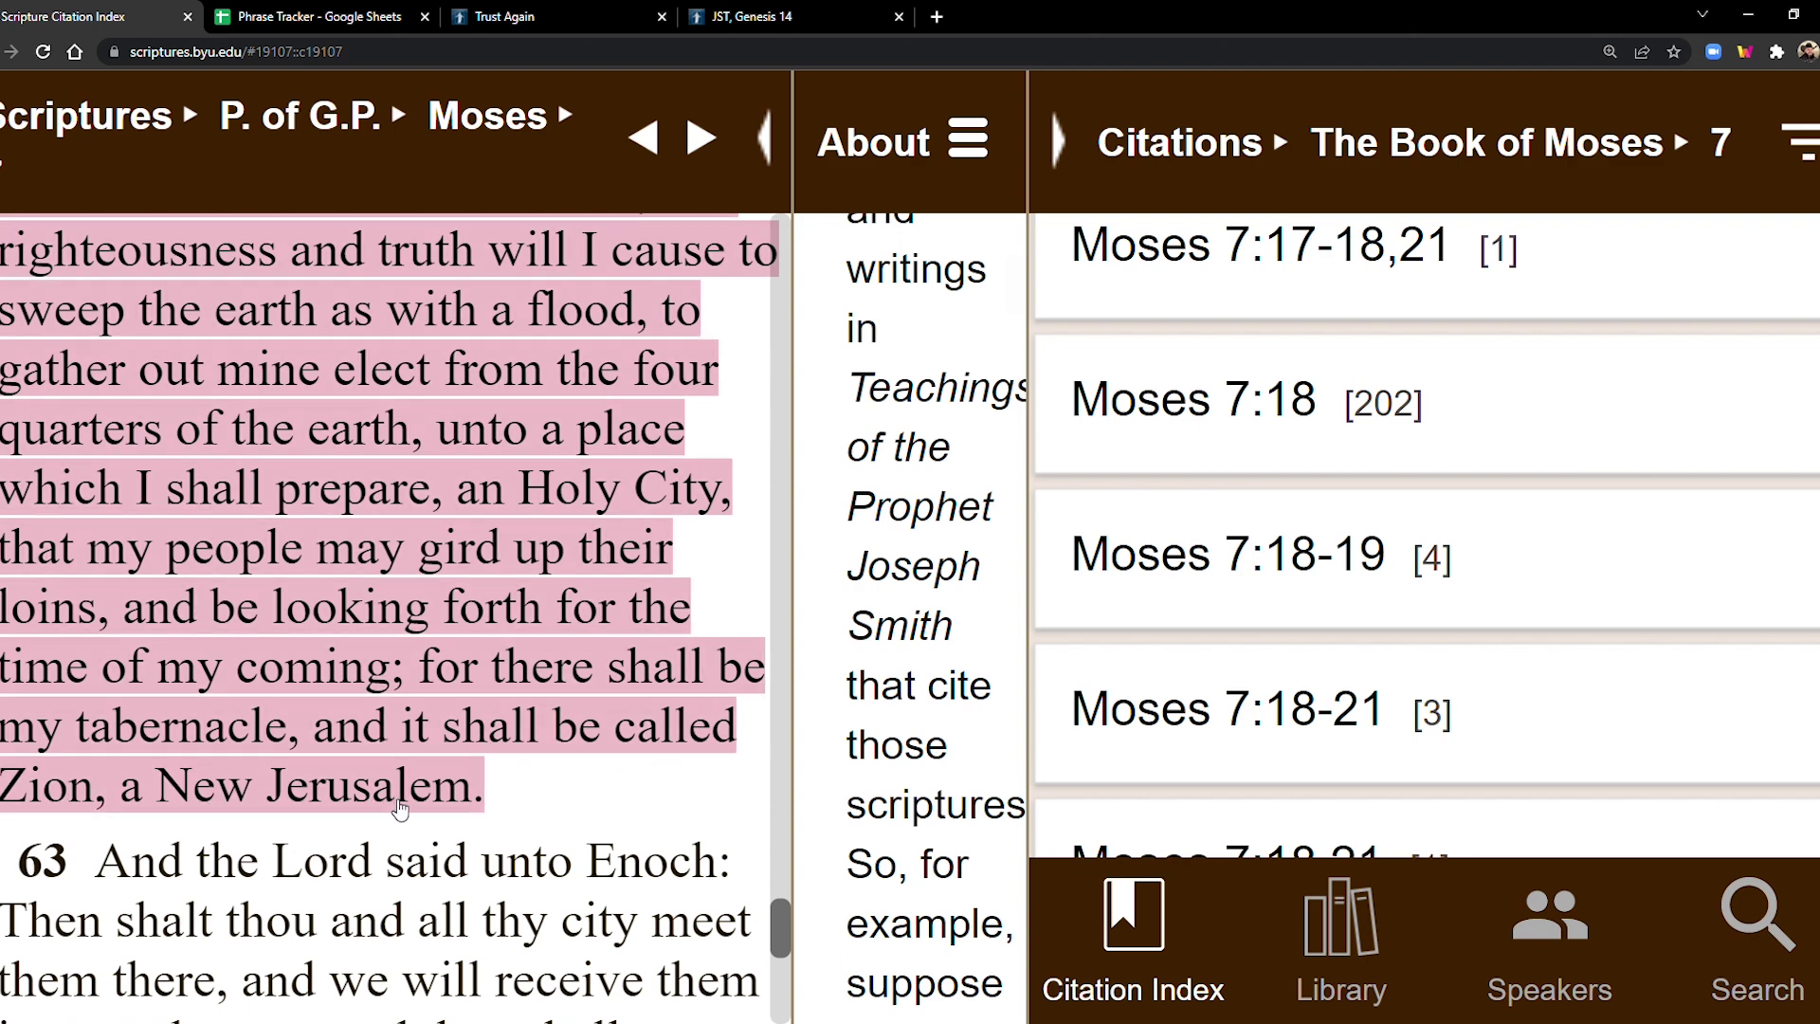
{"action": "scroll", "coordinate": [614, 860], "scroll_direction": "up", "scroll_amount": 1}
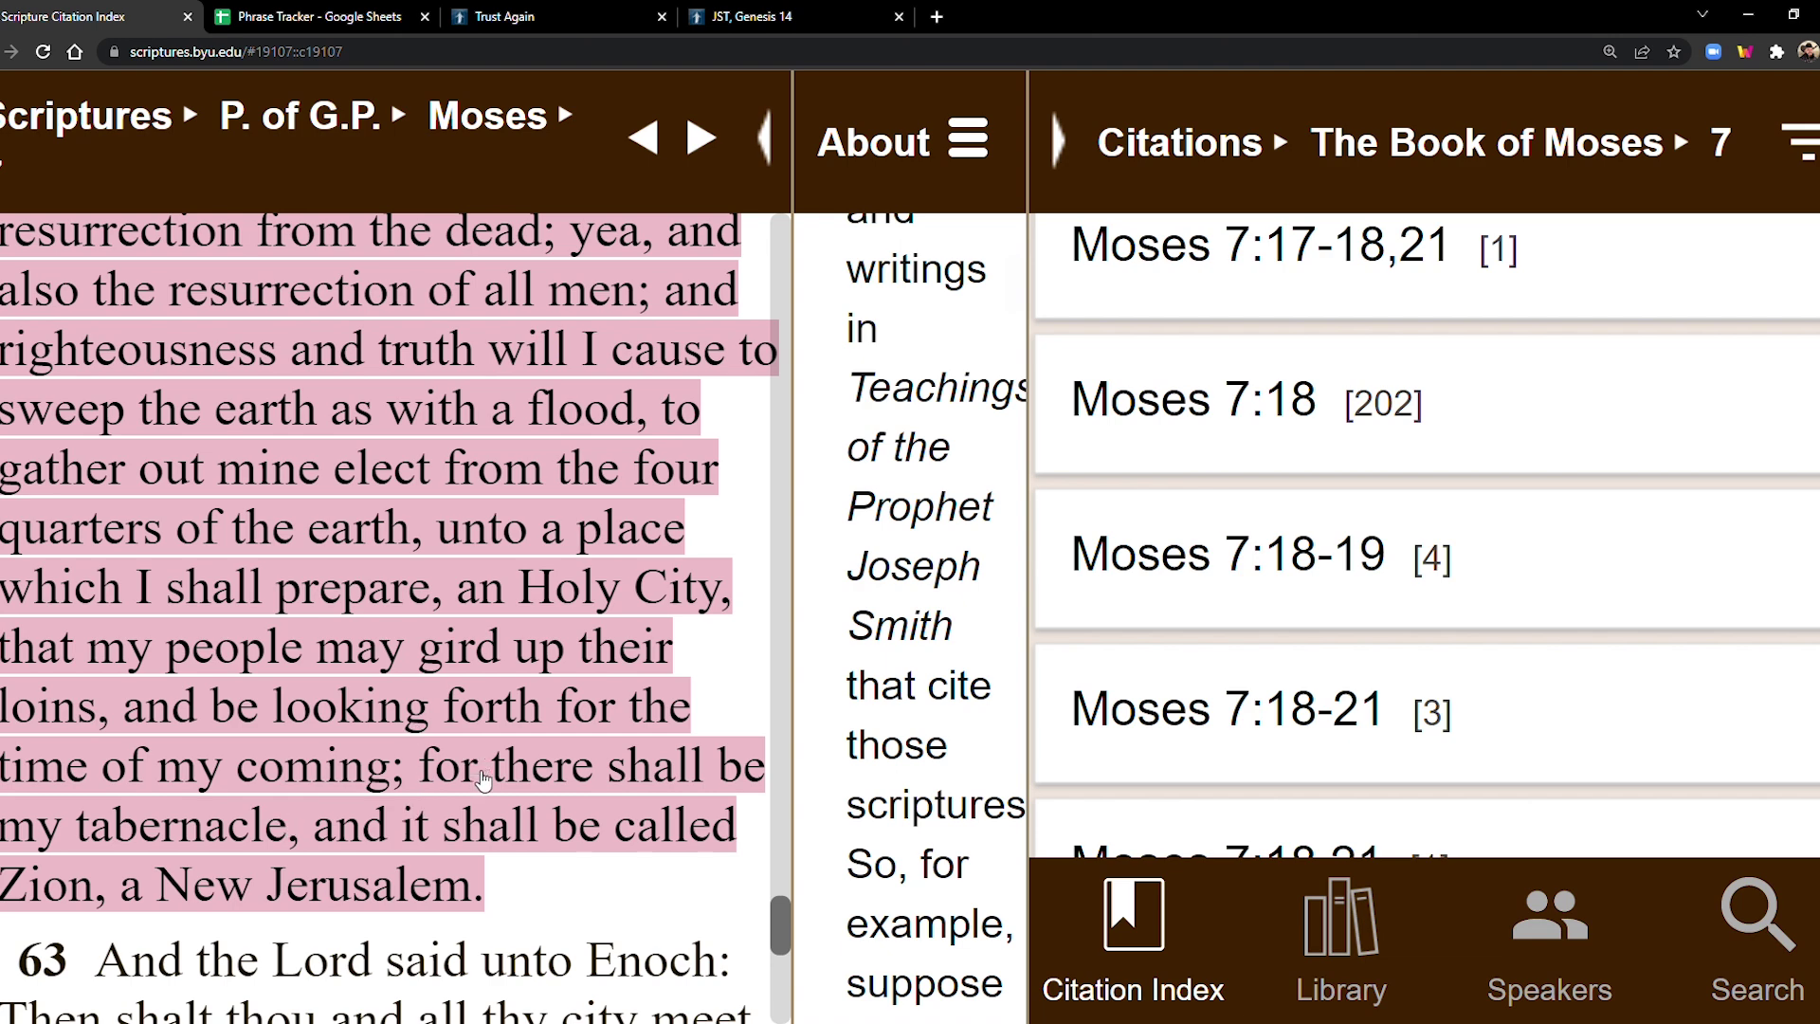
{"action": "scroll", "coordinate": [486, 777], "scroll_direction": "up", "scroll_amount": 4}
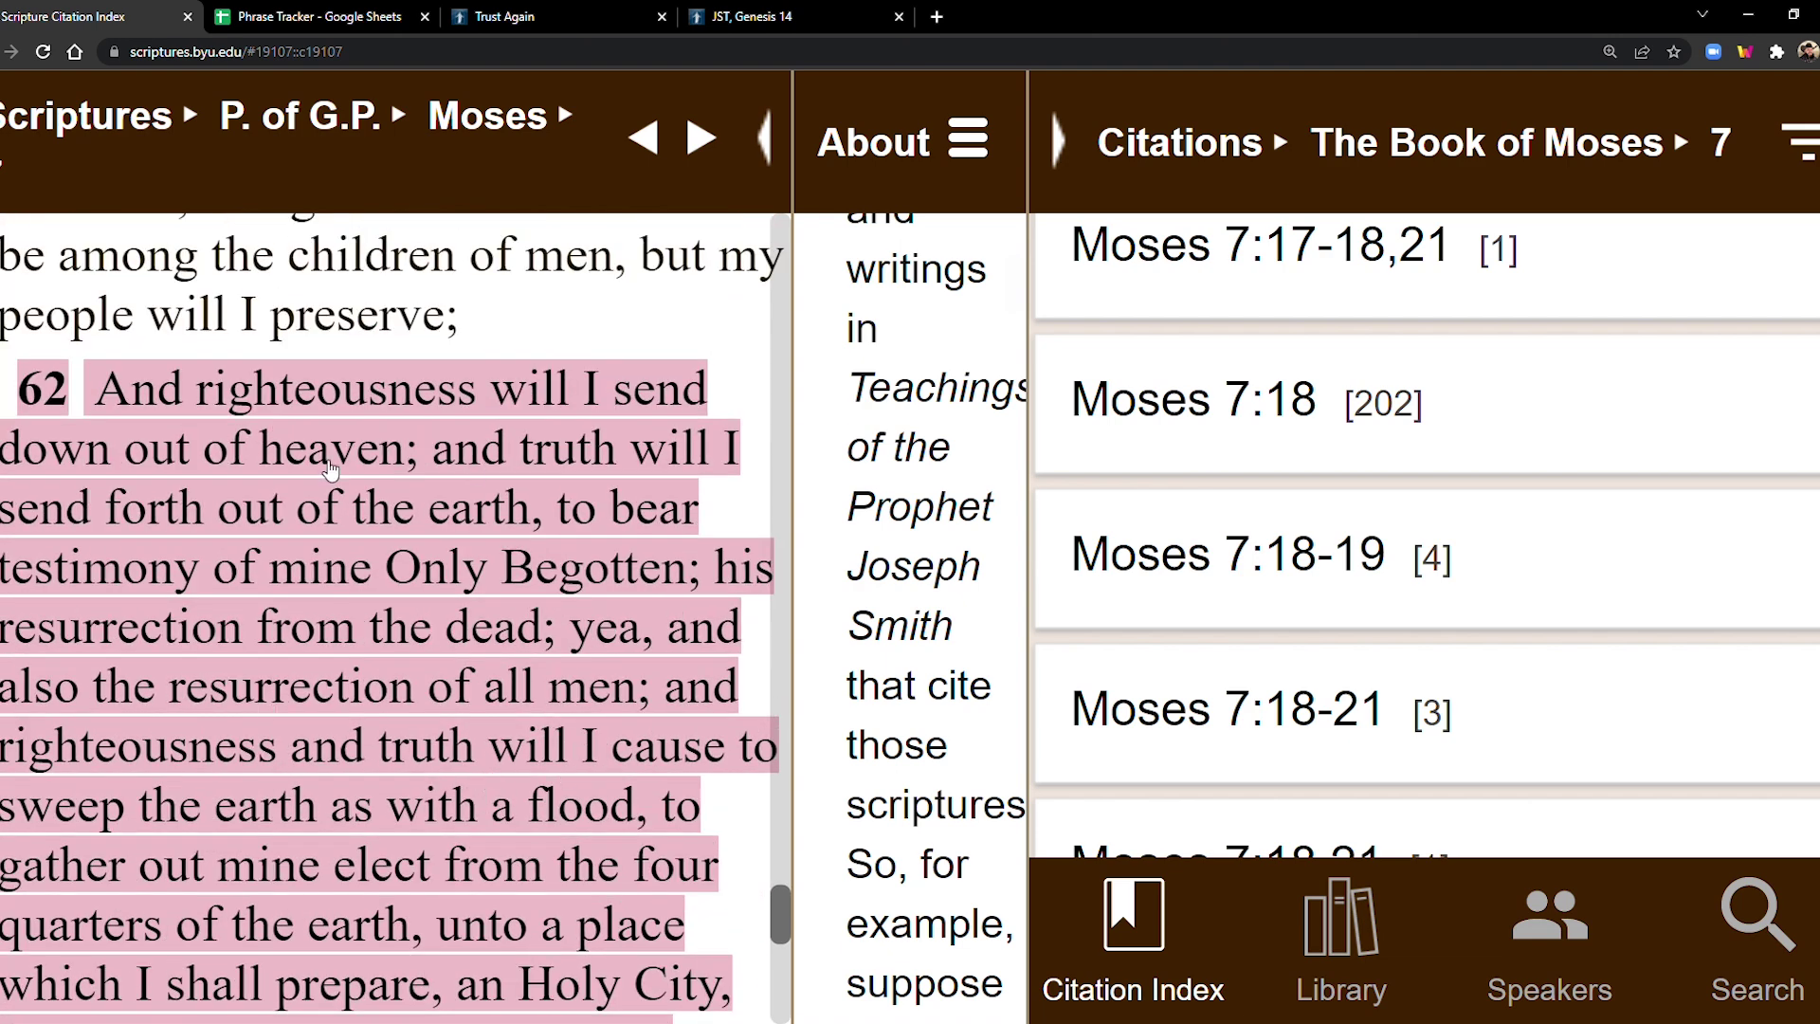
{"action": "scroll", "coordinate": [278, 612], "scroll_direction": "down", "scroll_amount": 3}
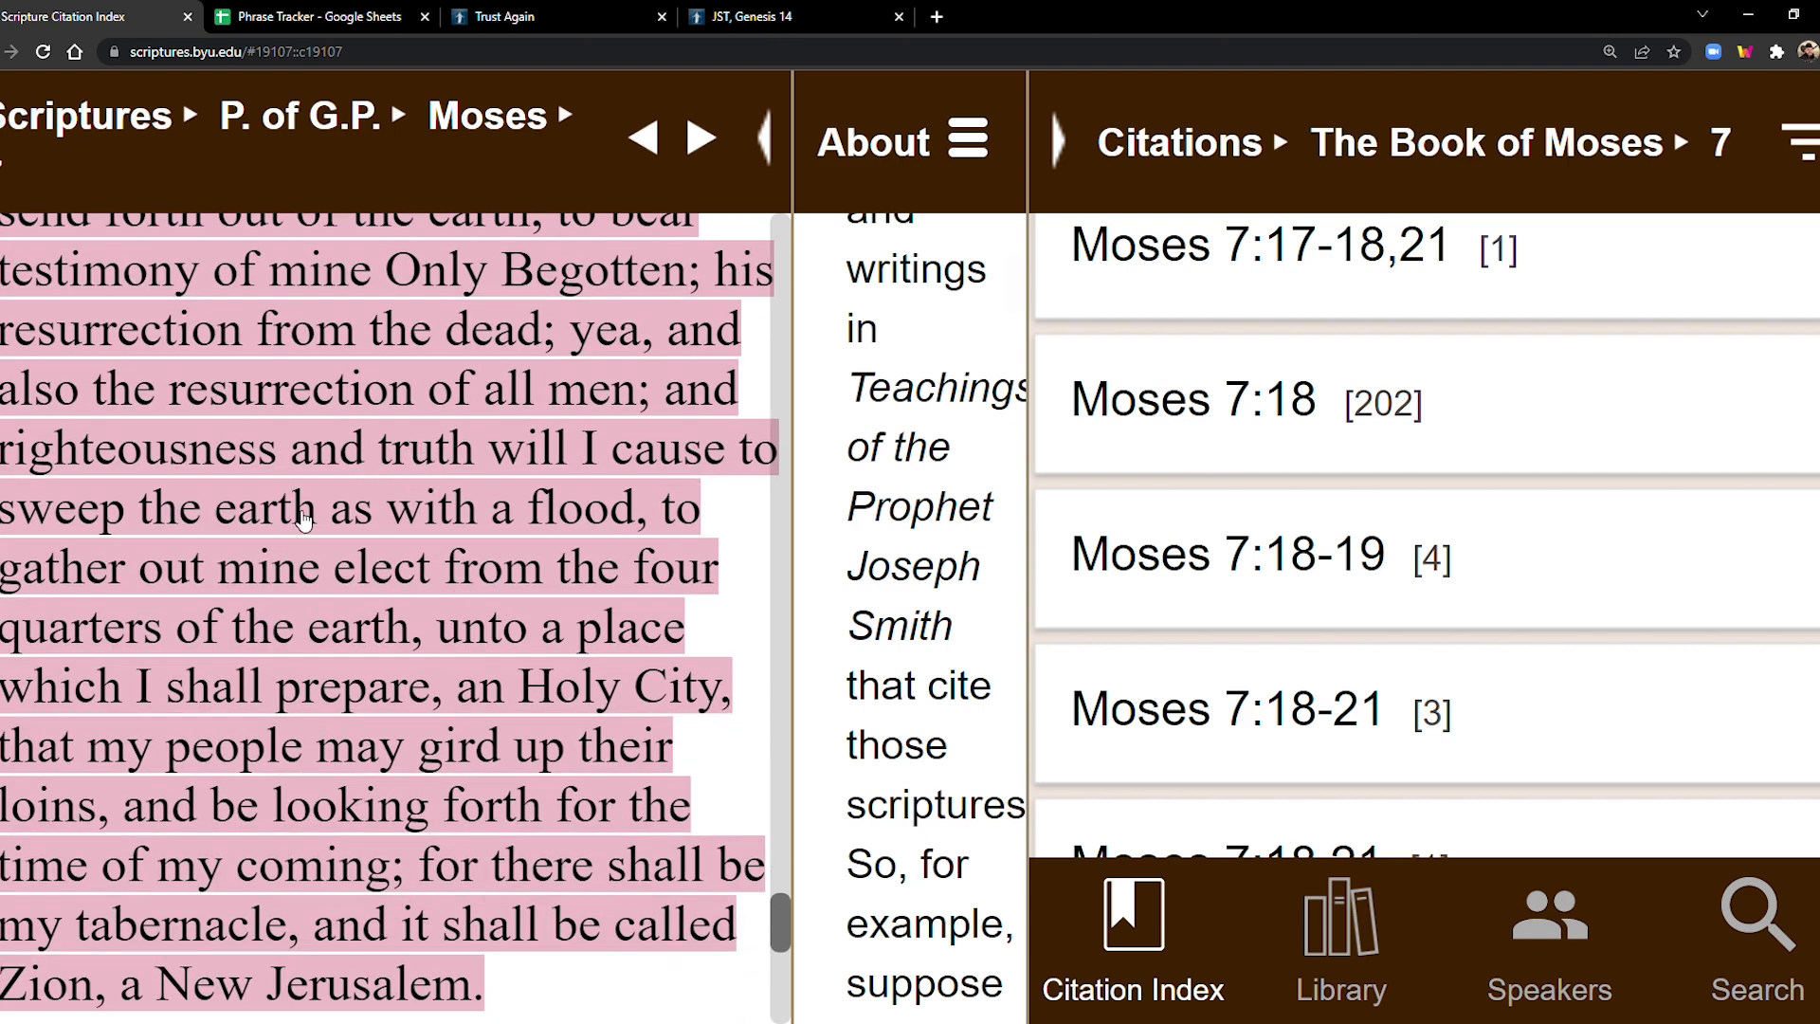
{"action": "scroll", "coordinate": [280, 561], "scroll_direction": "down", "scroll_amount": 2}
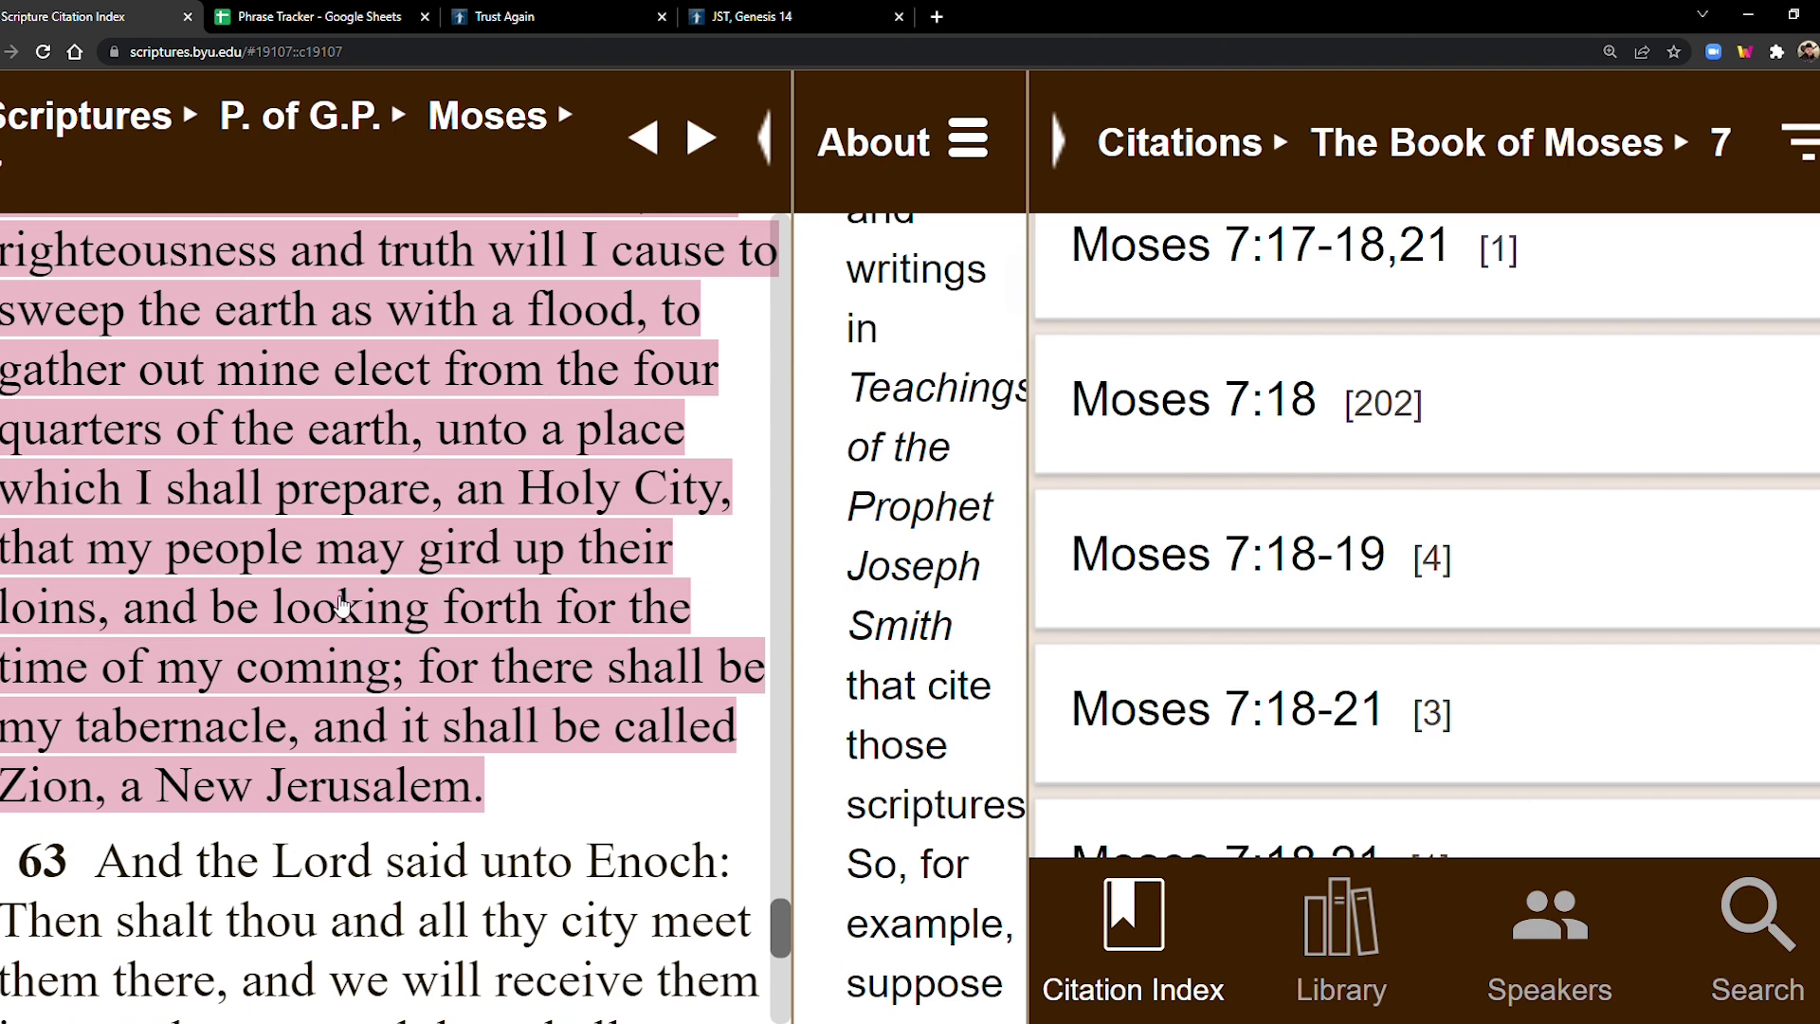
{"action": "scroll", "coordinate": [426, 616], "scroll_direction": "up", "scroll_amount": 5}
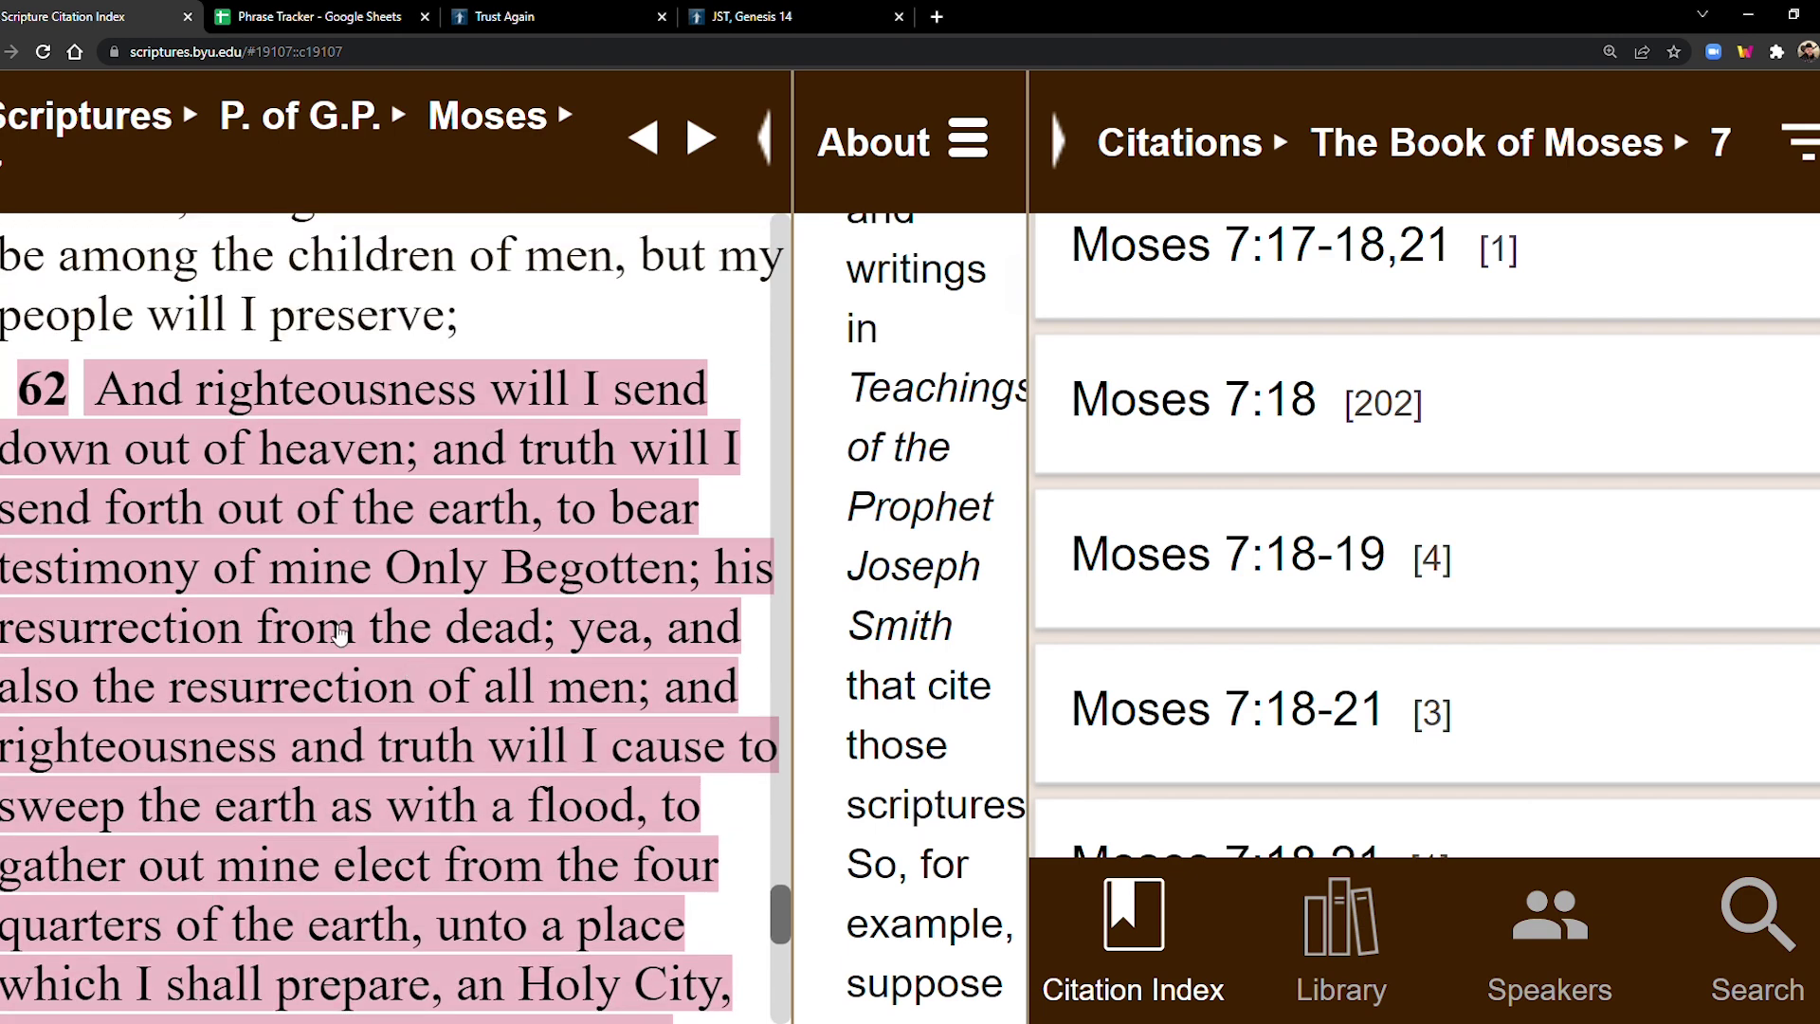
{"action": "scroll", "coordinate": [289, 680], "scroll_direction": "down", "scroll_amount": 1}
{"action": "scroll", "coordinate": [289, 680], "scroll_direction": "down", "scroll_amount": 1}
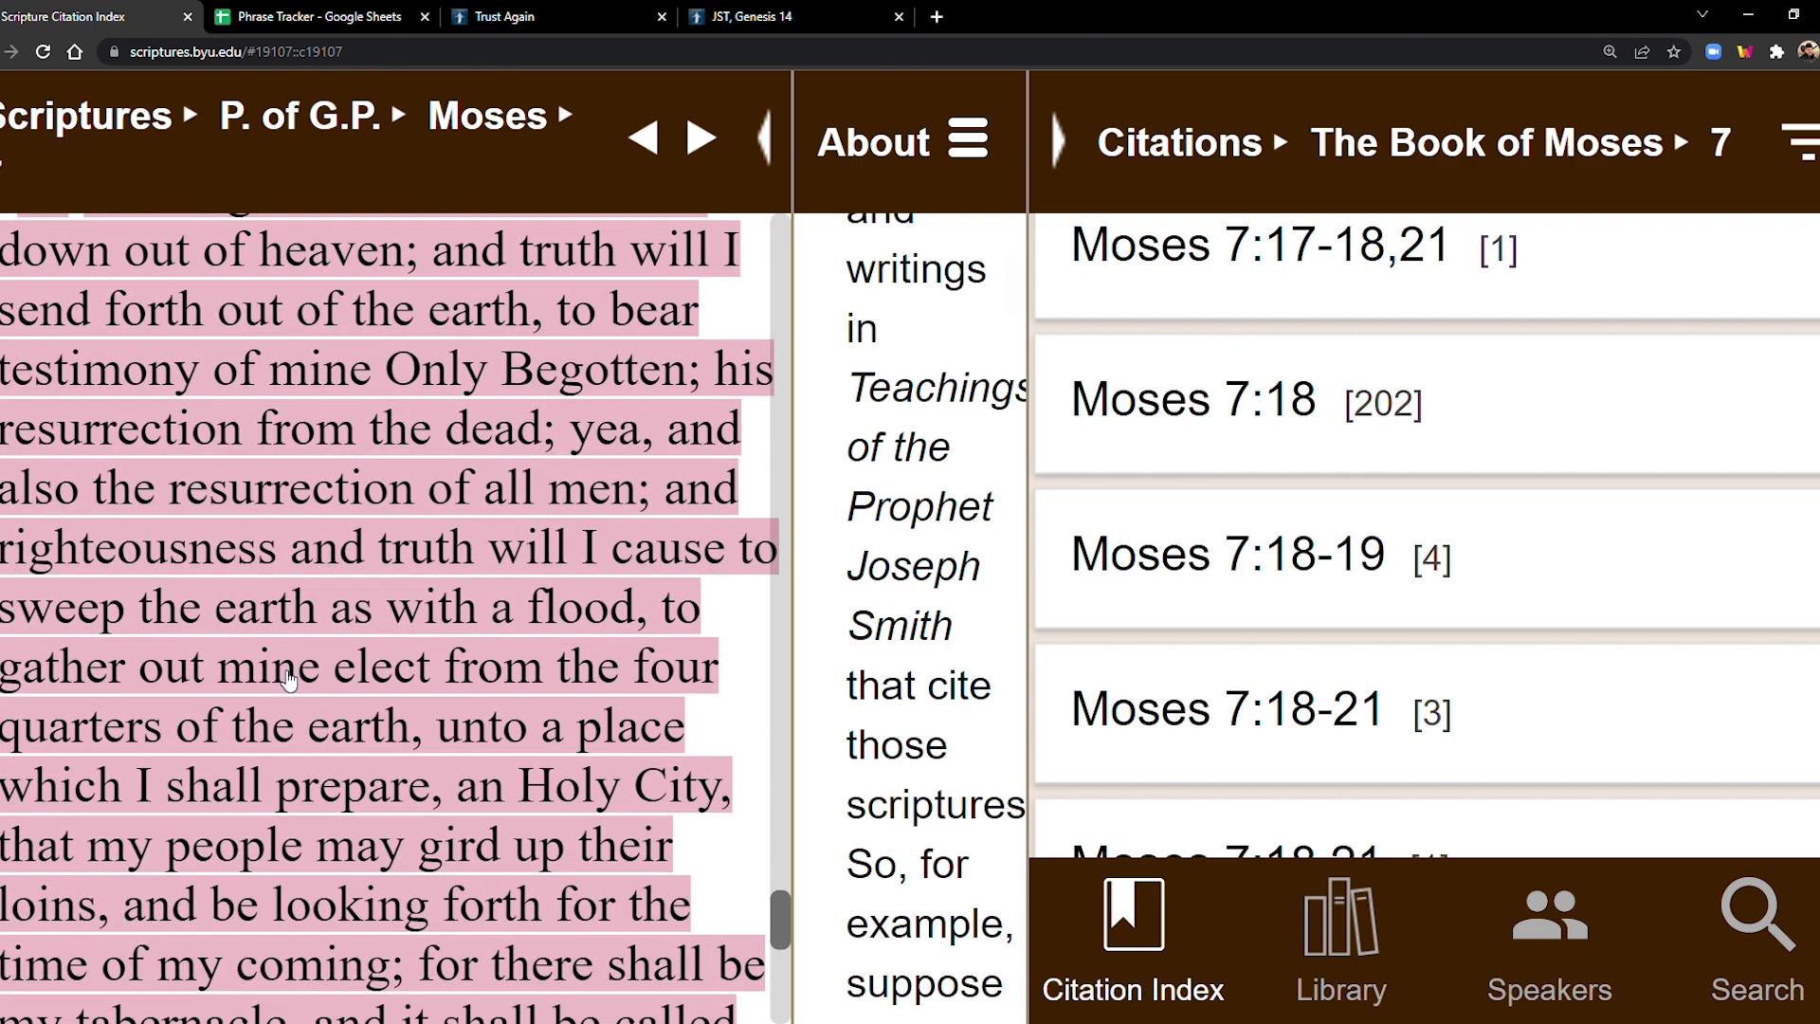
{"action": "scroll", "coordinate": [332, 654], "scroll_direction": "up", "scroll_amount": 3}
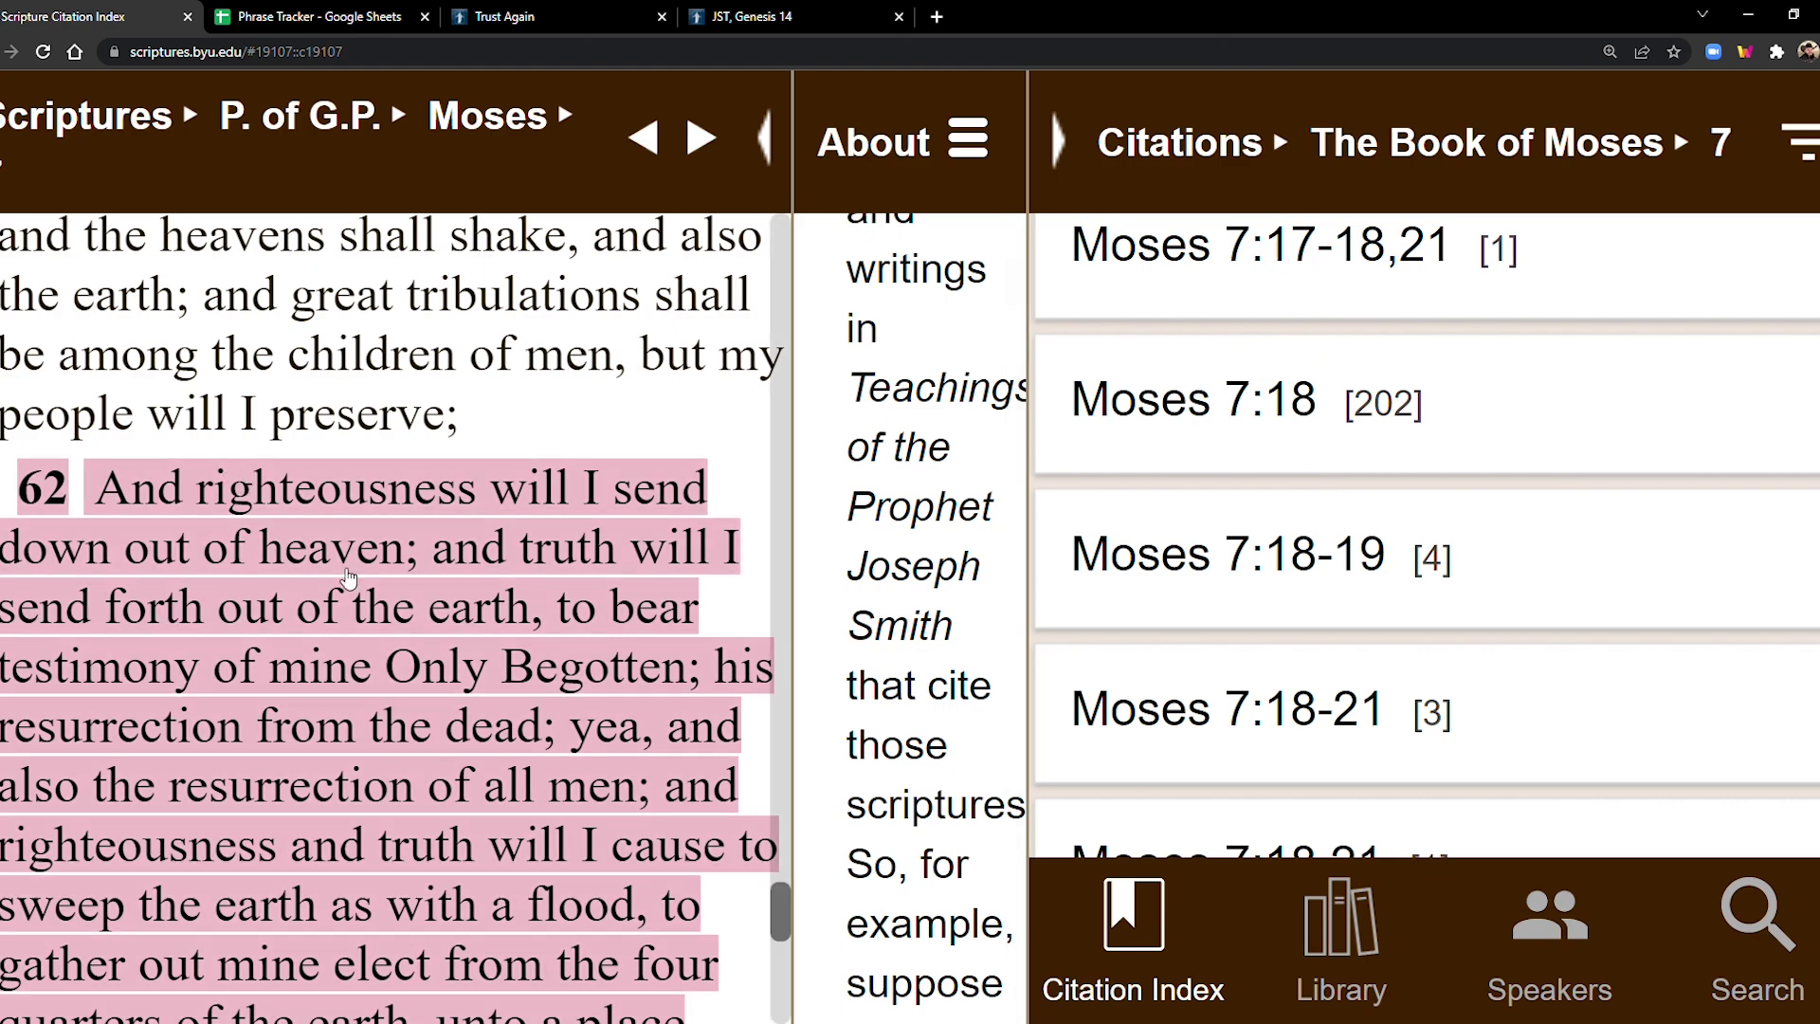
{"action": "scroll", "coordinate": [242, 663], "scroll_direction": "down", "scroll_amount": 10}
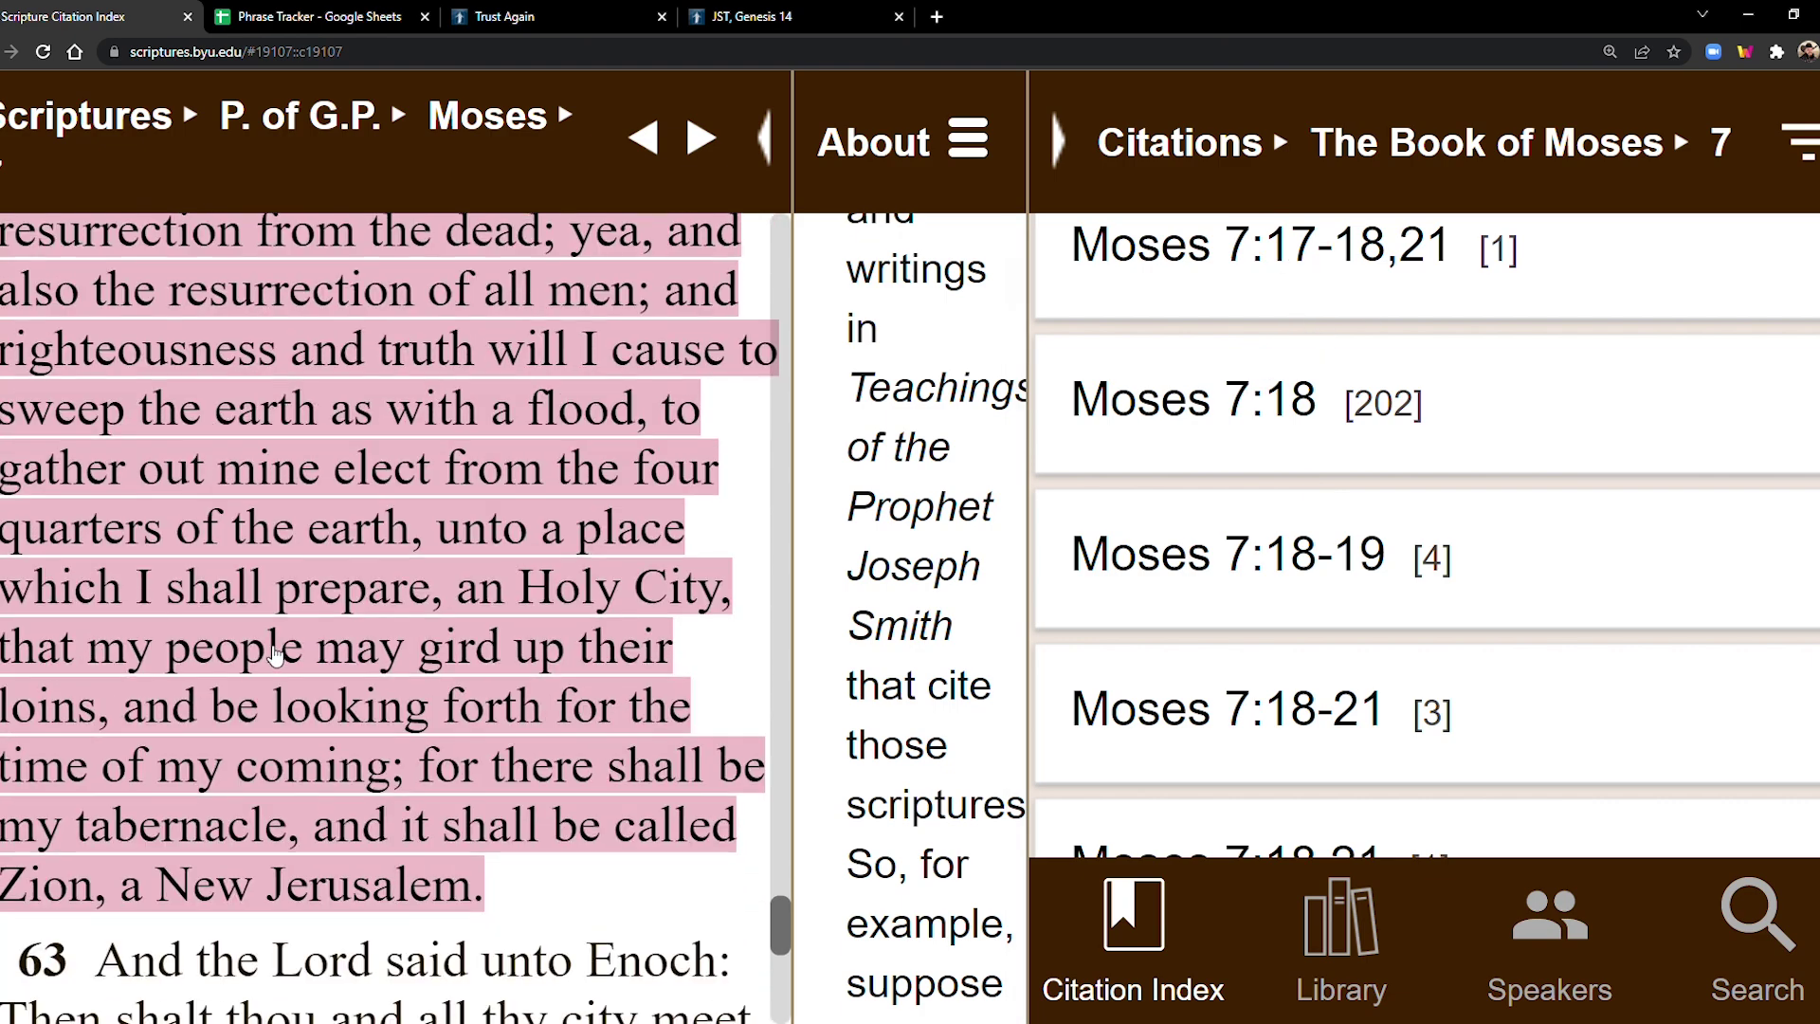
Step: Skim past verses 63 to 68 of Moses 7 and read the highlighted verse 69, Zion is fled
{"action": "scroll", "coordinate": [275, 654], "scroll_direction": "down", "scroll_amount": 20}
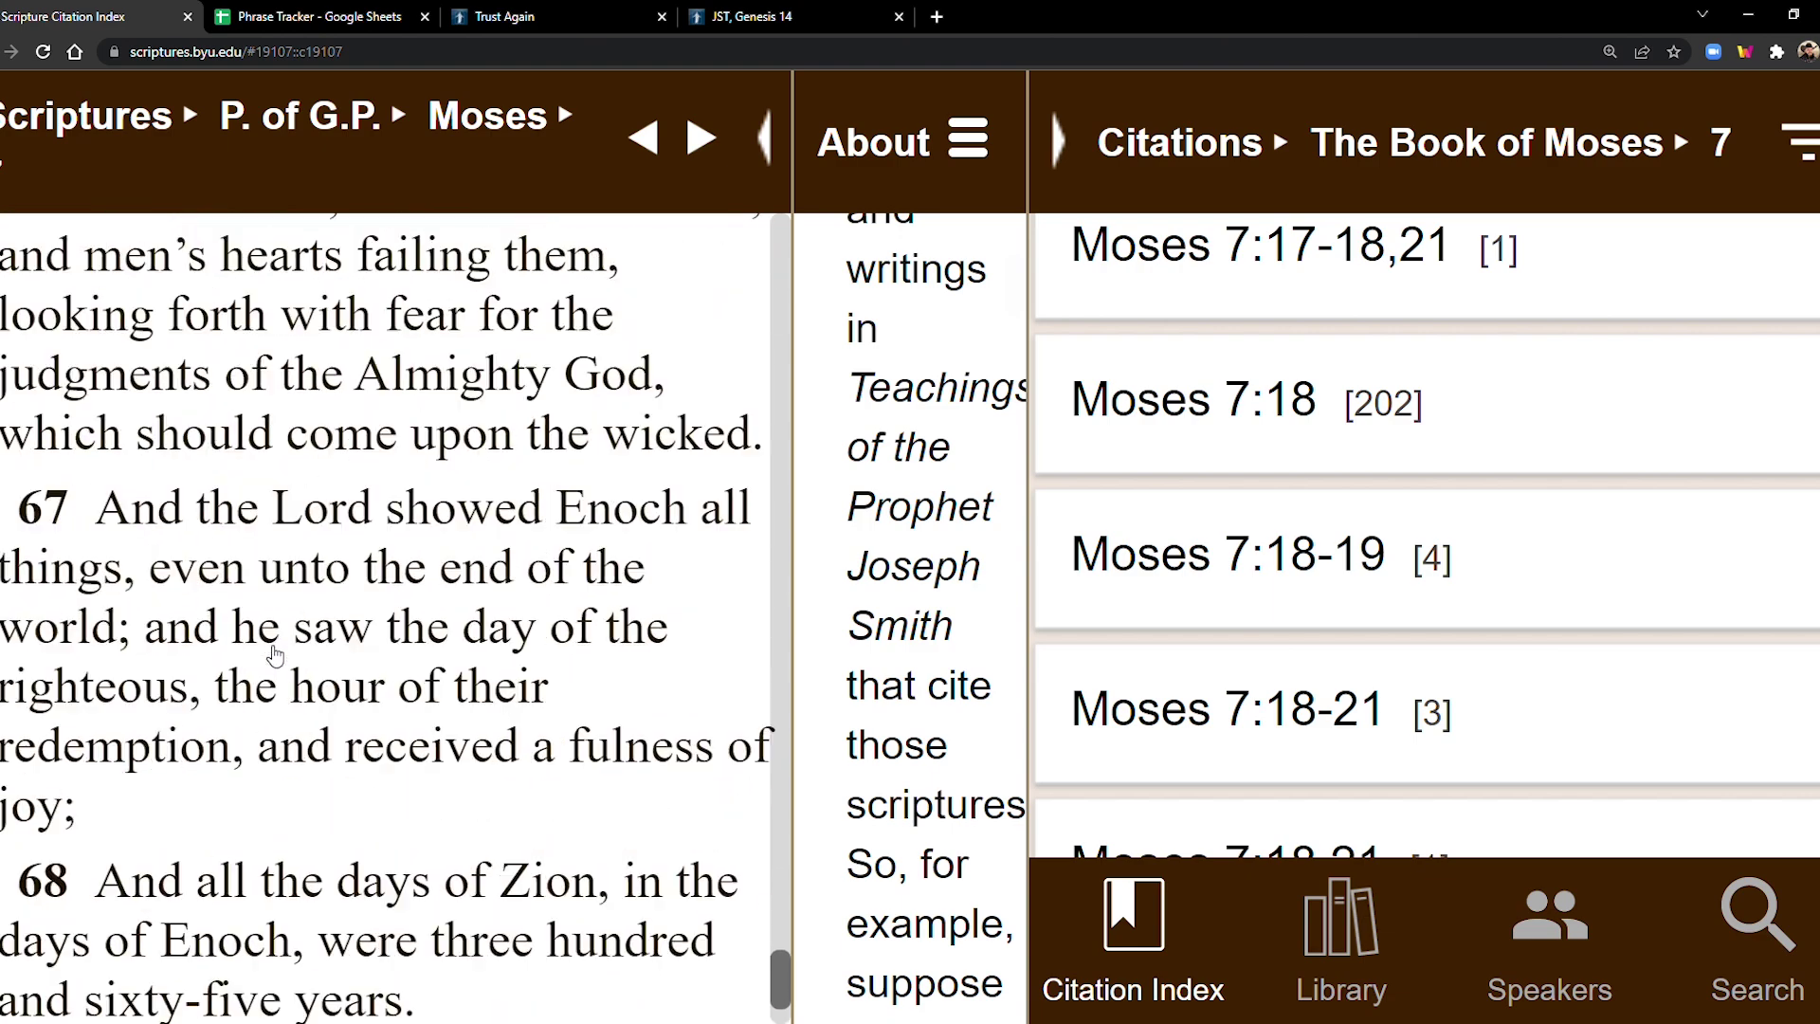
{"action": "scroll", "coordinate": [275, 654], "scroll_direction": "down", "scroll_amount": 2}
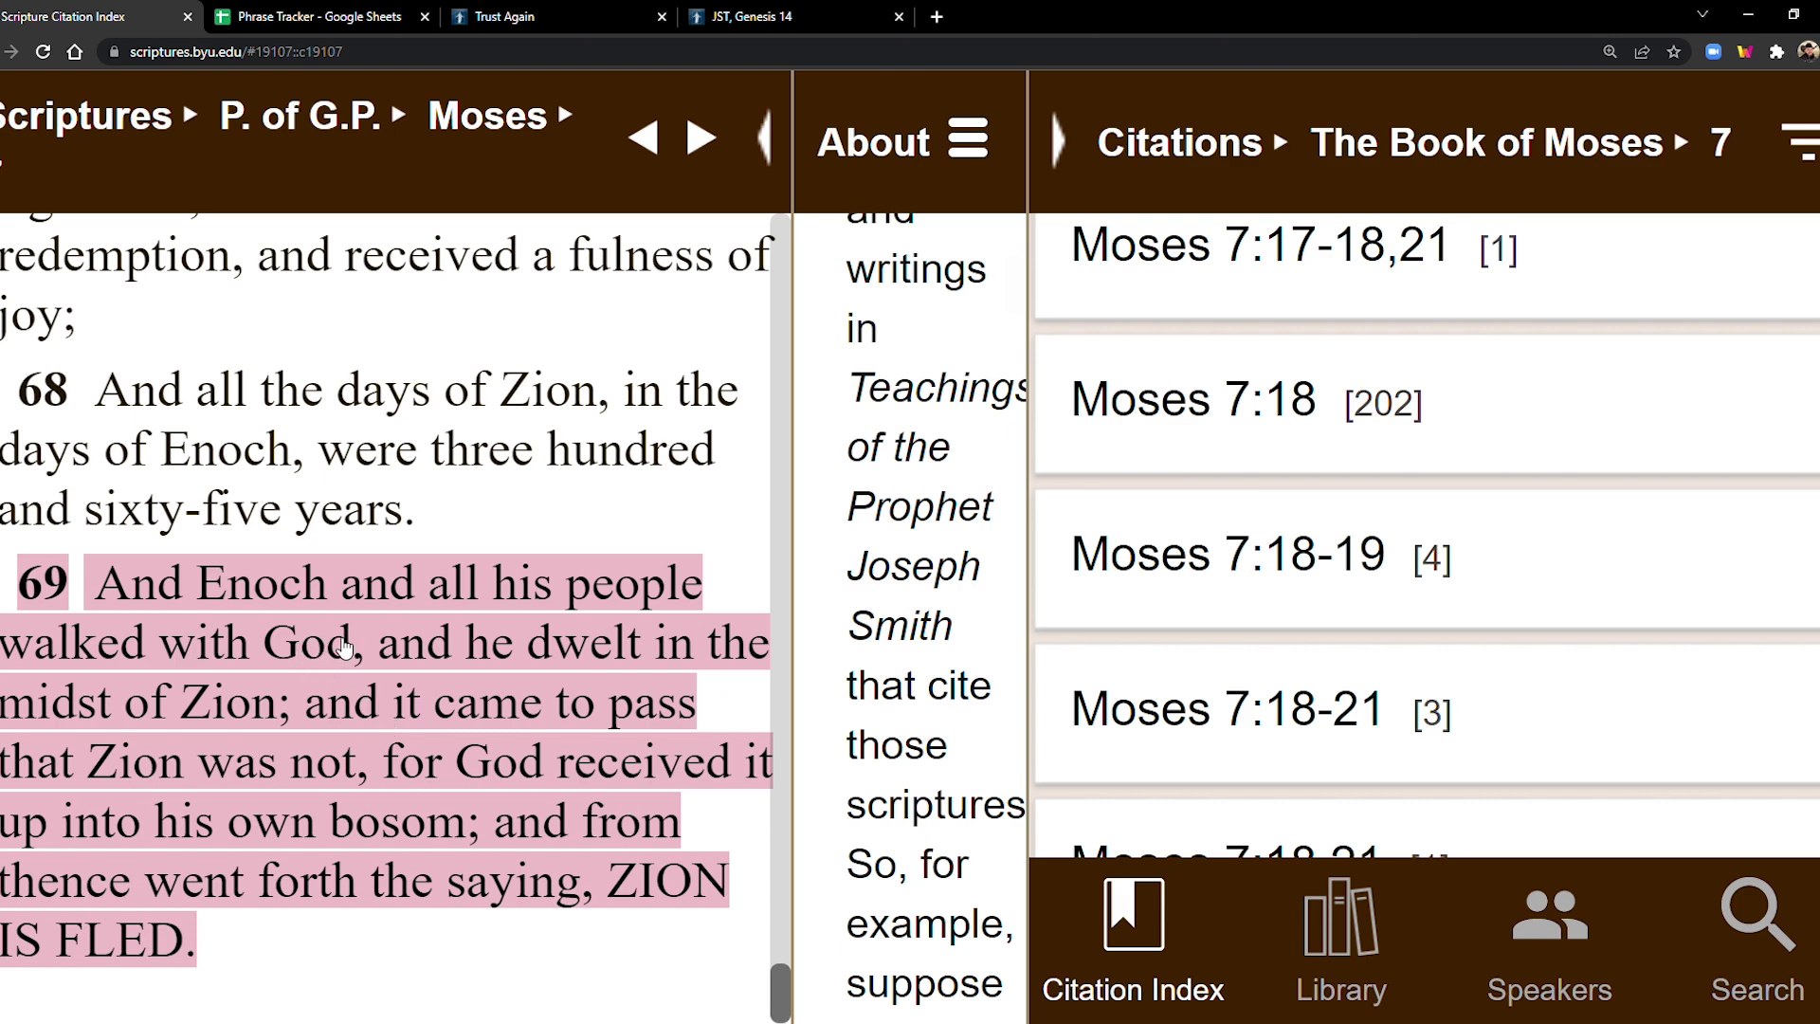
Step: Check how often Moses 7:18 and Moses 7:19 are cited, alongside the highlighted text of verses 18 and 19
{"action": "scroll", "coordinate": [1365, 569], "scroll_direction": "up", "scroll_amount": 1}
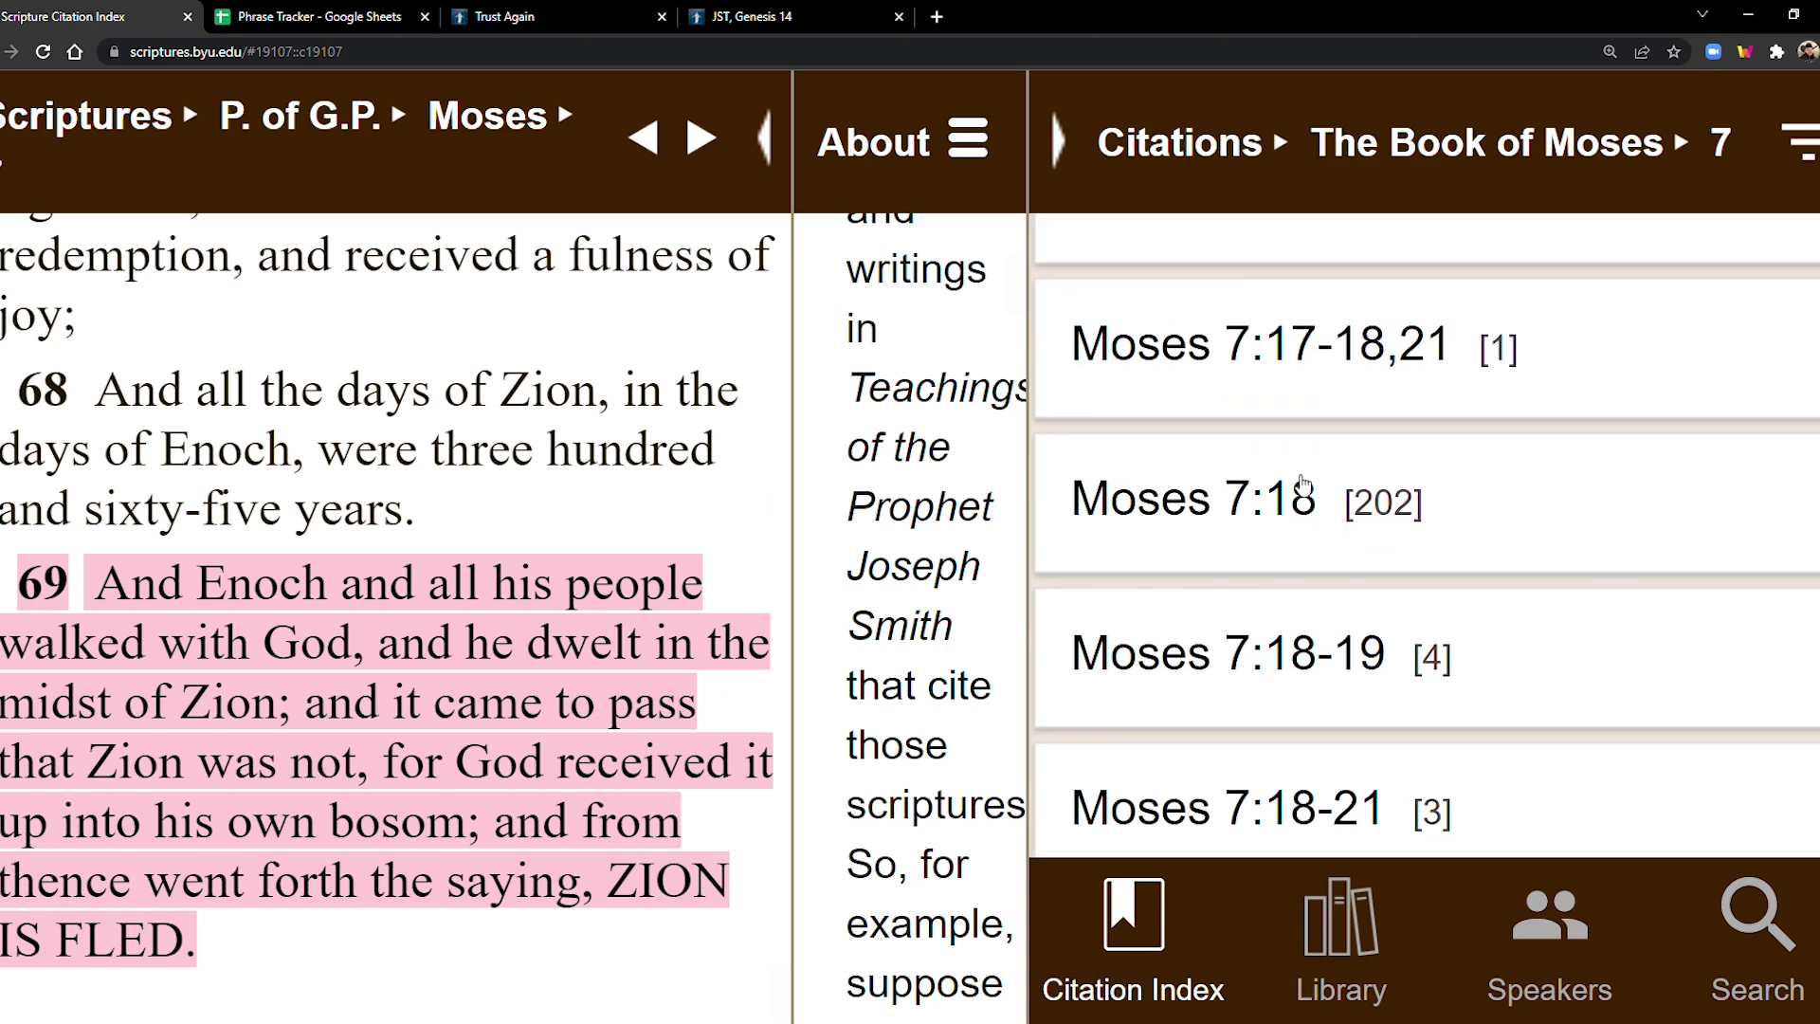
{"action": "scroll", "coordinate": [1373, 569], "scroll_direction": "down", "scroll_amount": 6}
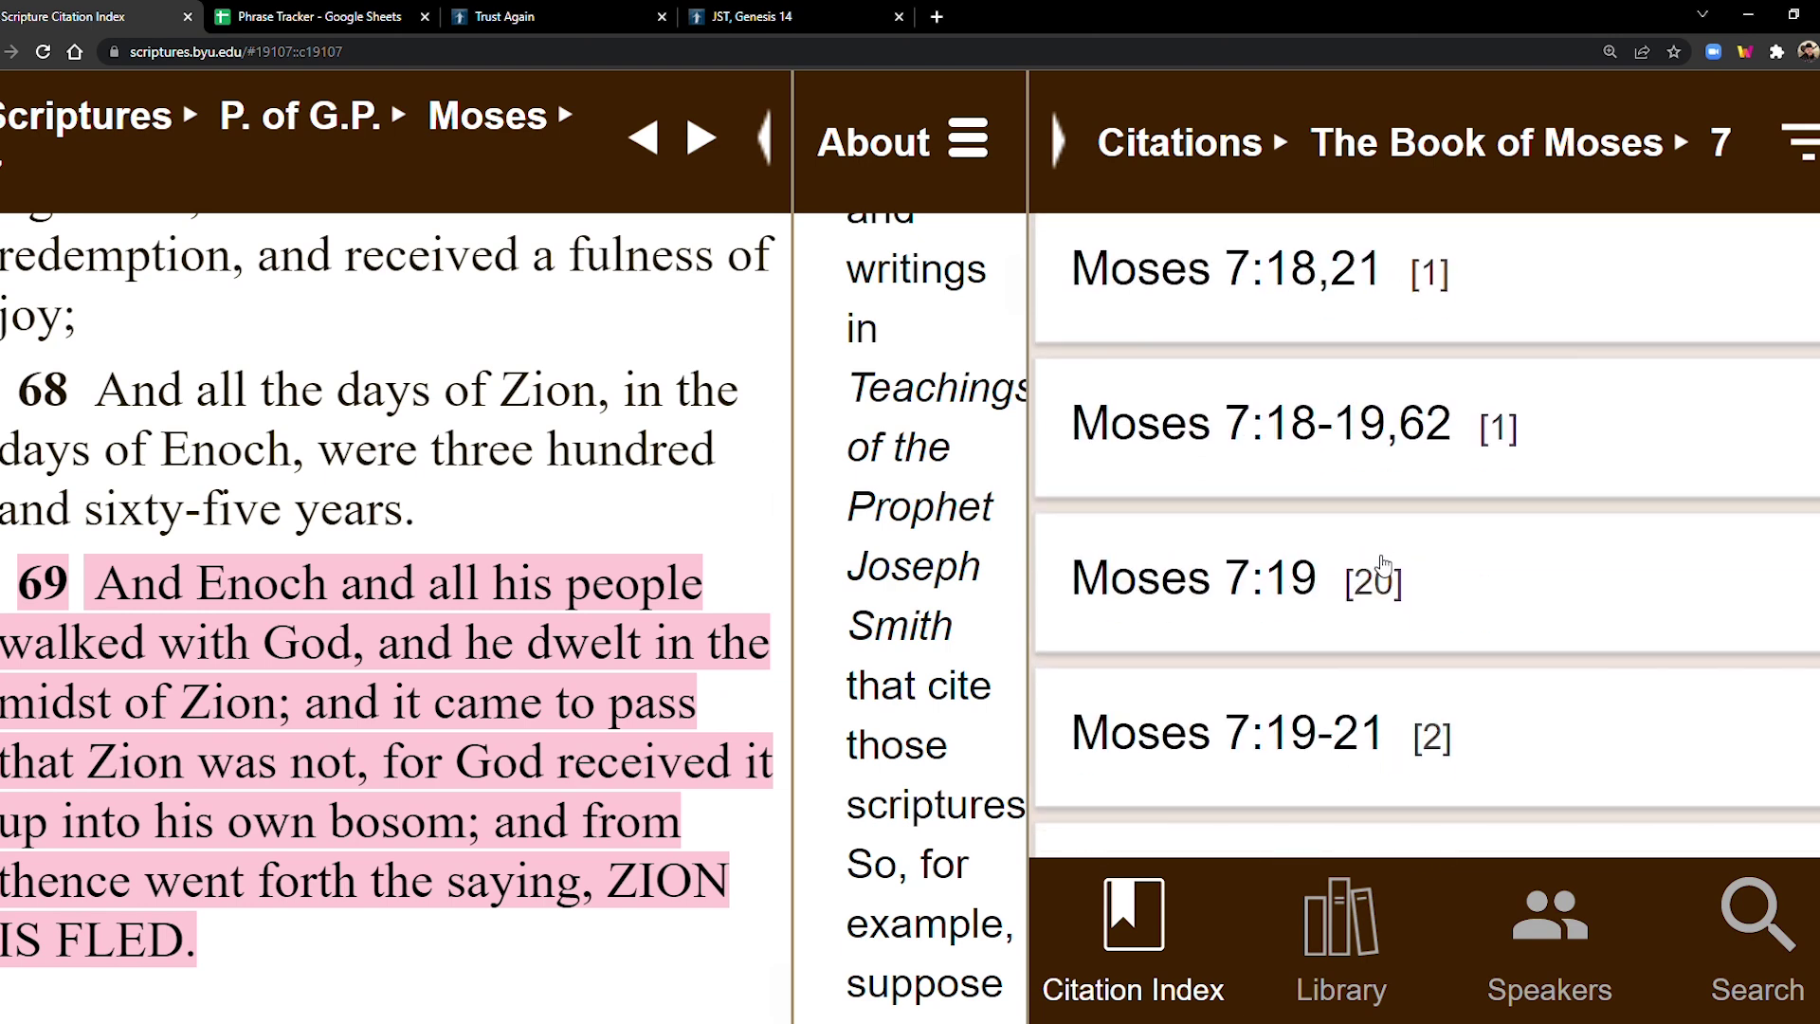
{"action": "scroll", "coordinate": [621, 597], "scroll_direction": "up", "scroll_amount": 10}
{"action": "left_click_drag", "start_coordinate": [780, 919], "coordinate": [775, 296]}
{"action": "scroll", "coordinate": [601, 573], "scroll_direction": "down", "scroll_amount": 20}
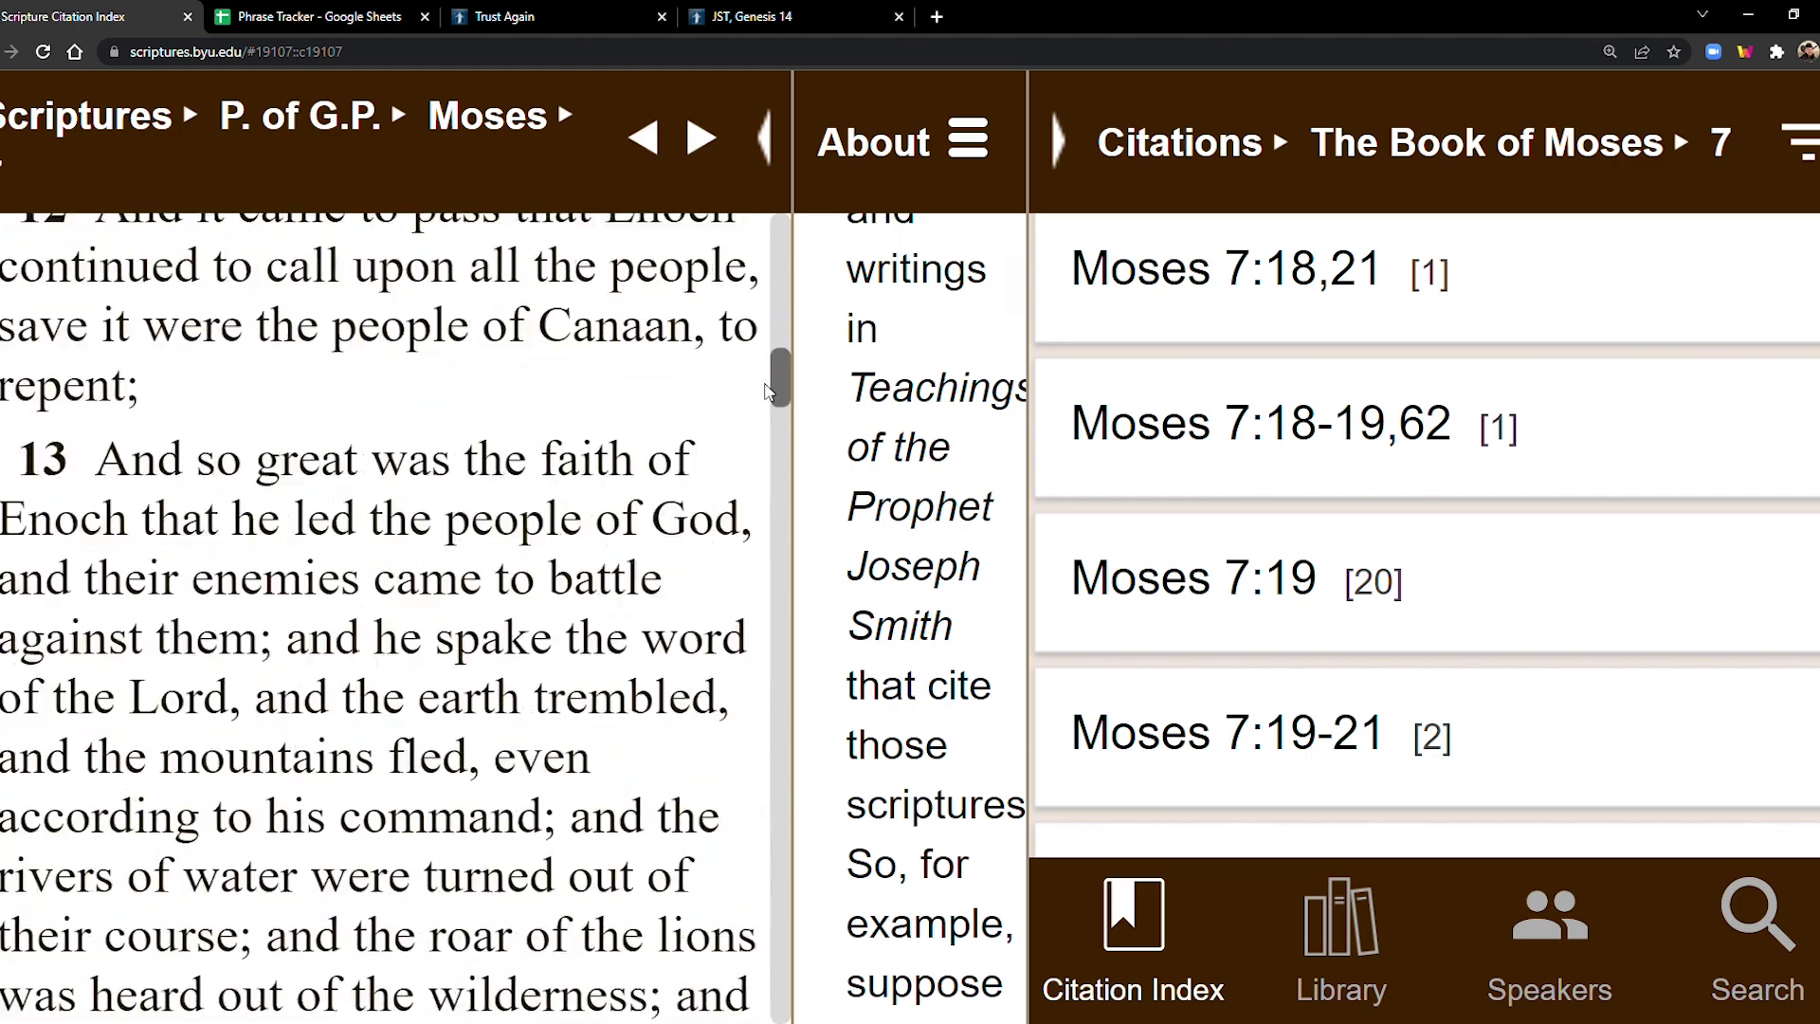
{"action": "scroll", "coordinate": [601, 573], "scroll_direction": "down", "scroll_amount": 4}
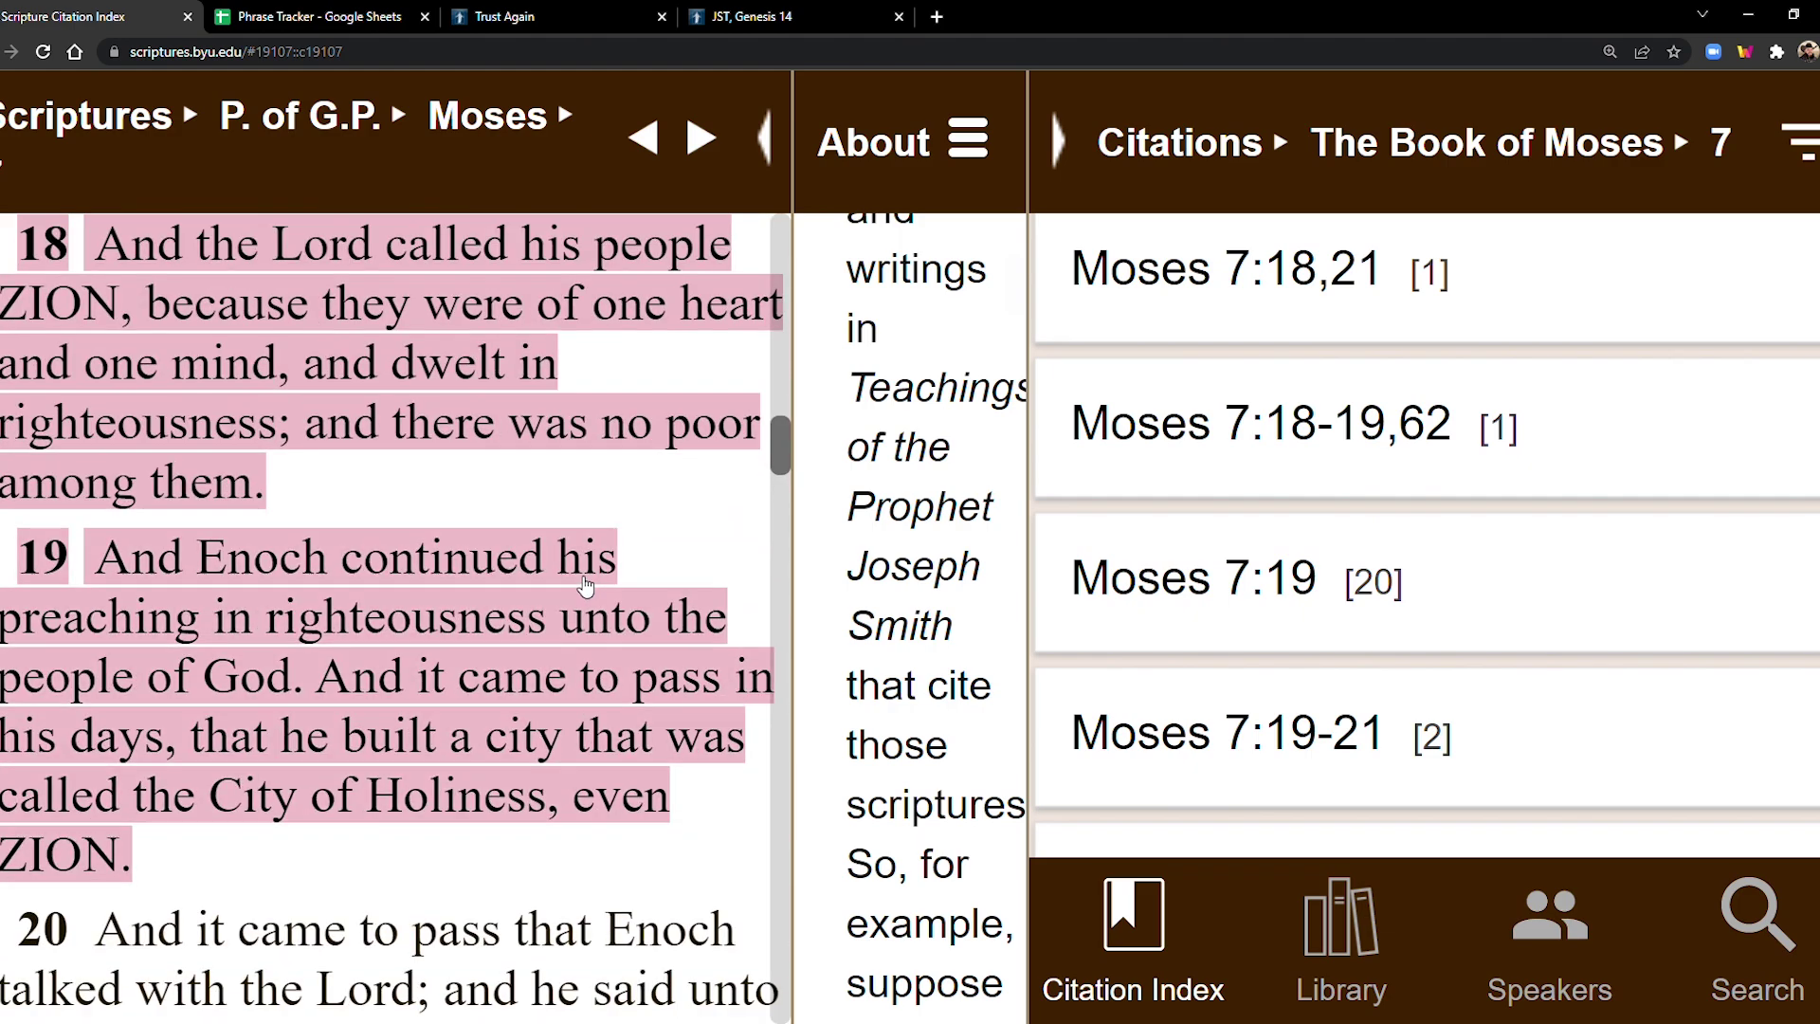
{"action": "scroll", "coordinate": [601, 572], "scroll_direction": "up", "scroll_amount": 1}
{"action": "scroll", "coordinate": [1498, 652], "scroll_direction": "down", "scroll_amount": 2}
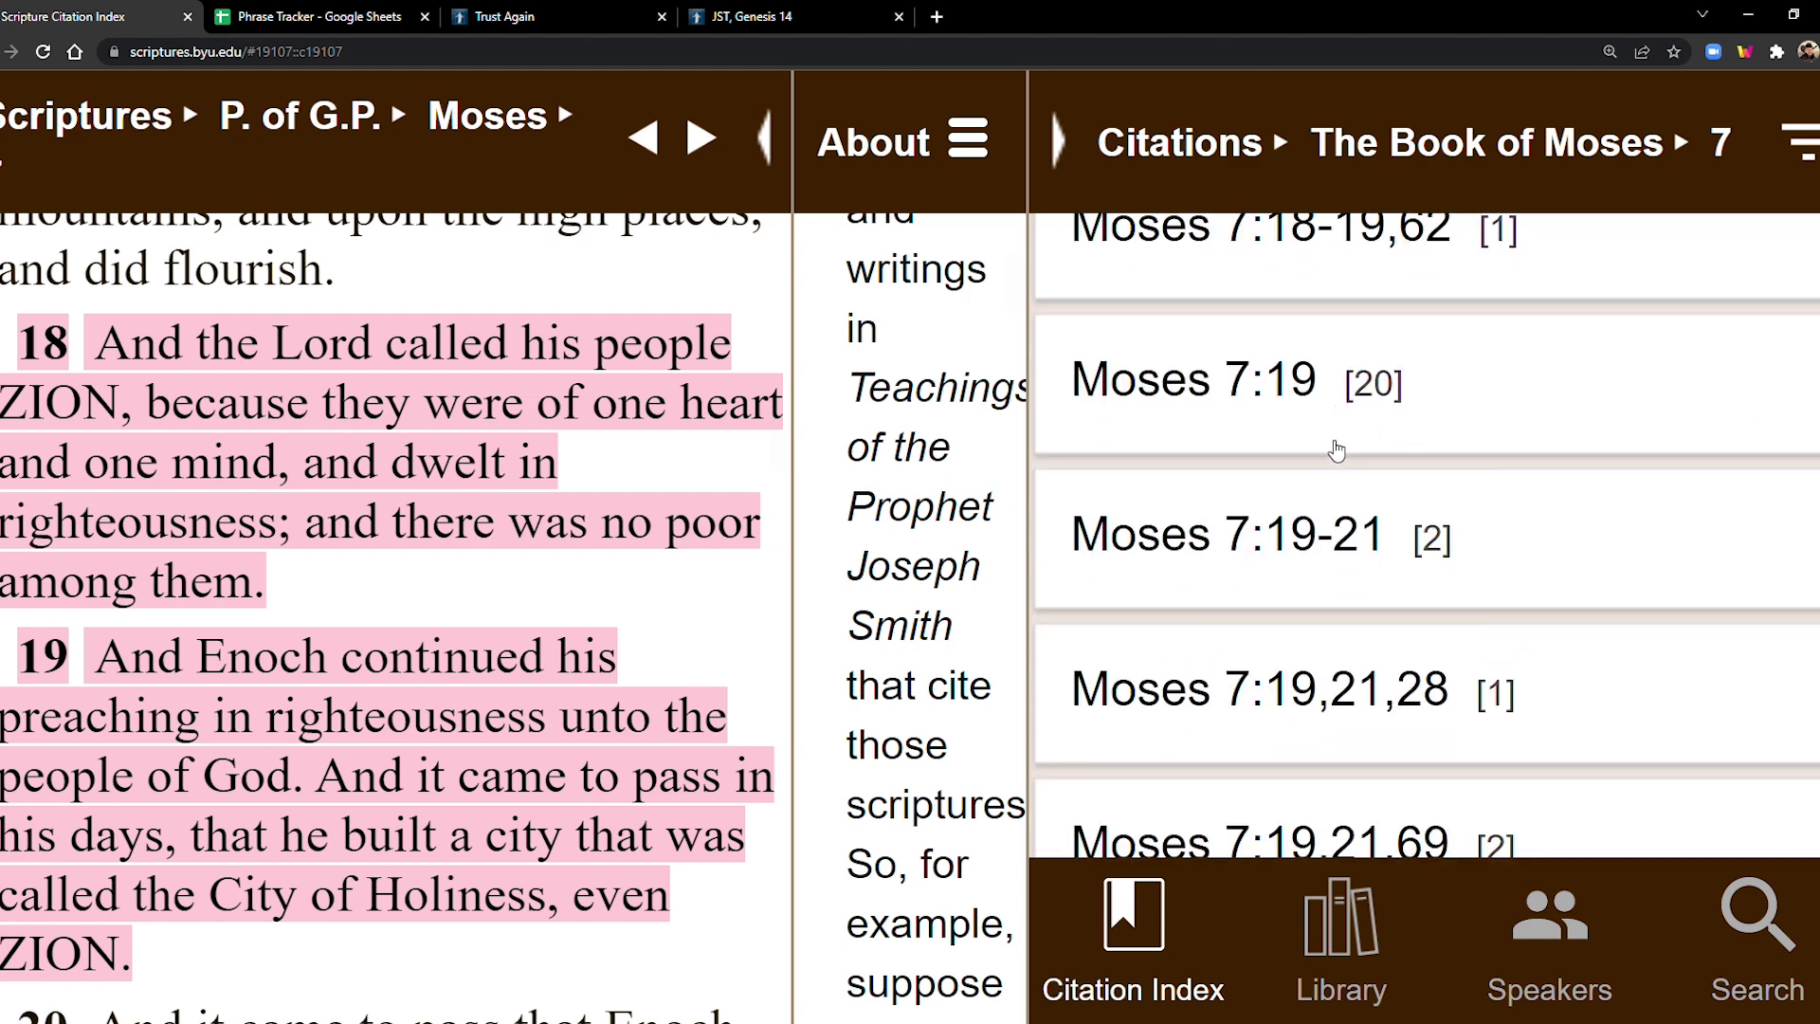
Step: Check how often Moses 7:21 is cited and bring the highlighted text of verse 21 into view
{"action": "scroll", "coordinate": [1336, 453], "scroll_direction": "down", "scroll_amount": 10}
{"action": "scroll", "coordinate": [1339, 465], "scroll_direction": "down", "scroll_amount": 2}
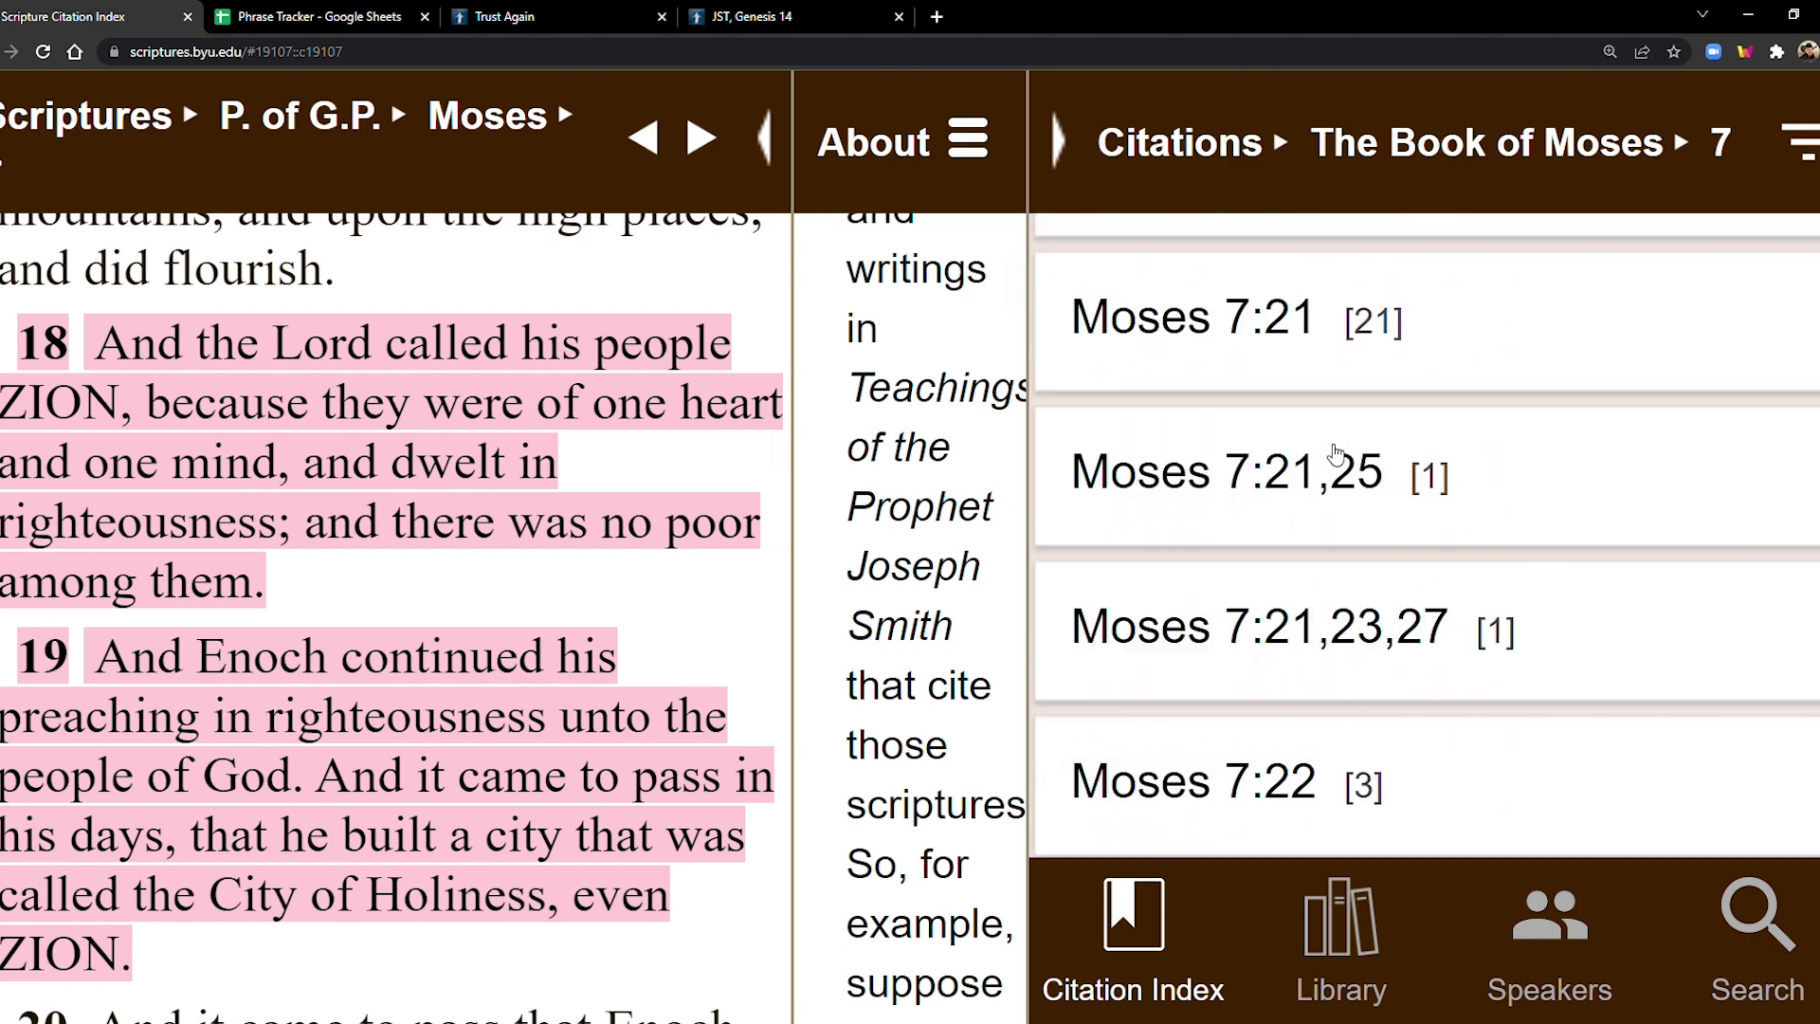
{"action": "scroll", "coordinate": [503, 650], "scroll_direction": "down", "scroll_amount": 10}
{"action": "scroll", "coordinate": [497, 650], "scroll_direction": "down", "scroll_amount": 1}
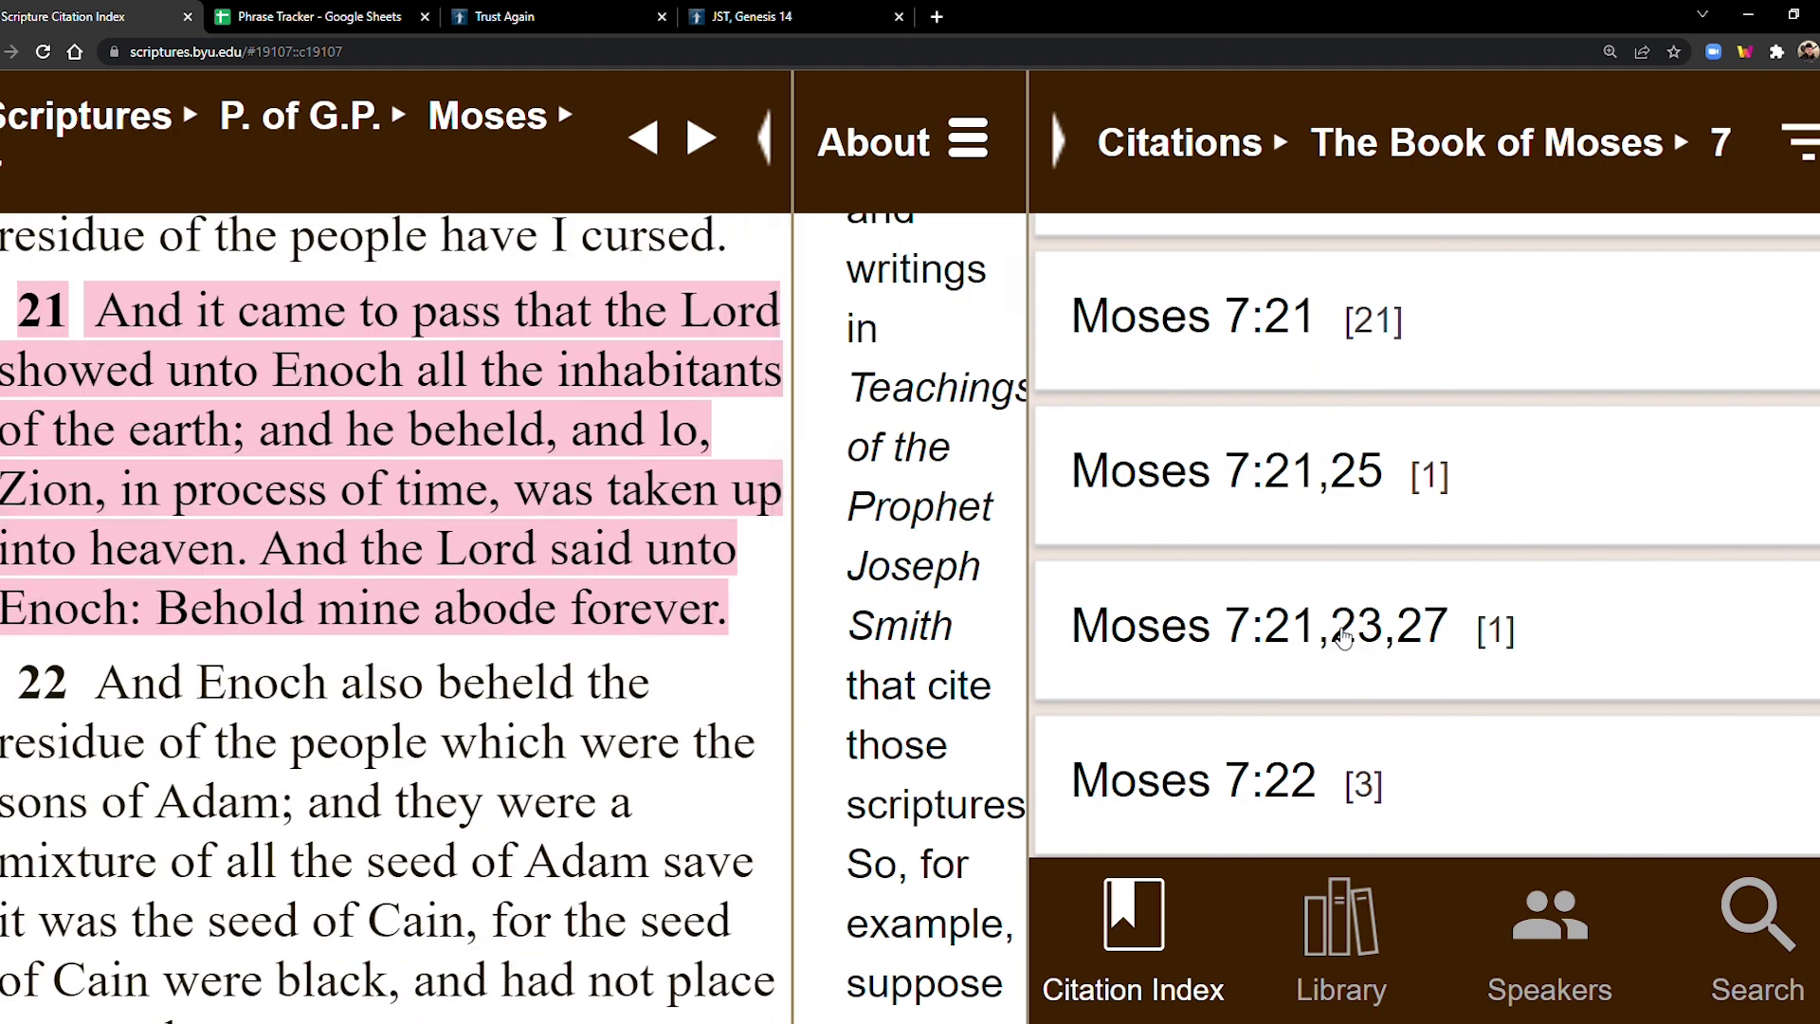
Step: Bring the highlighted verse 62 into view and find the Moses 7:62 entry in the citations to check how often it is cited
{"action": "scroll", "coordinate": [1326, 616], "scroll_direction": "down", "scroll_amount": 10}
{"action": "scroll", "coordinate": [492, 661], "scroll_direction": "down", "scroll_amount": 9}
{"action": "scroll", "coordinate": [492, 661], "scroll_direction": "down", "scroll_amount": 12}
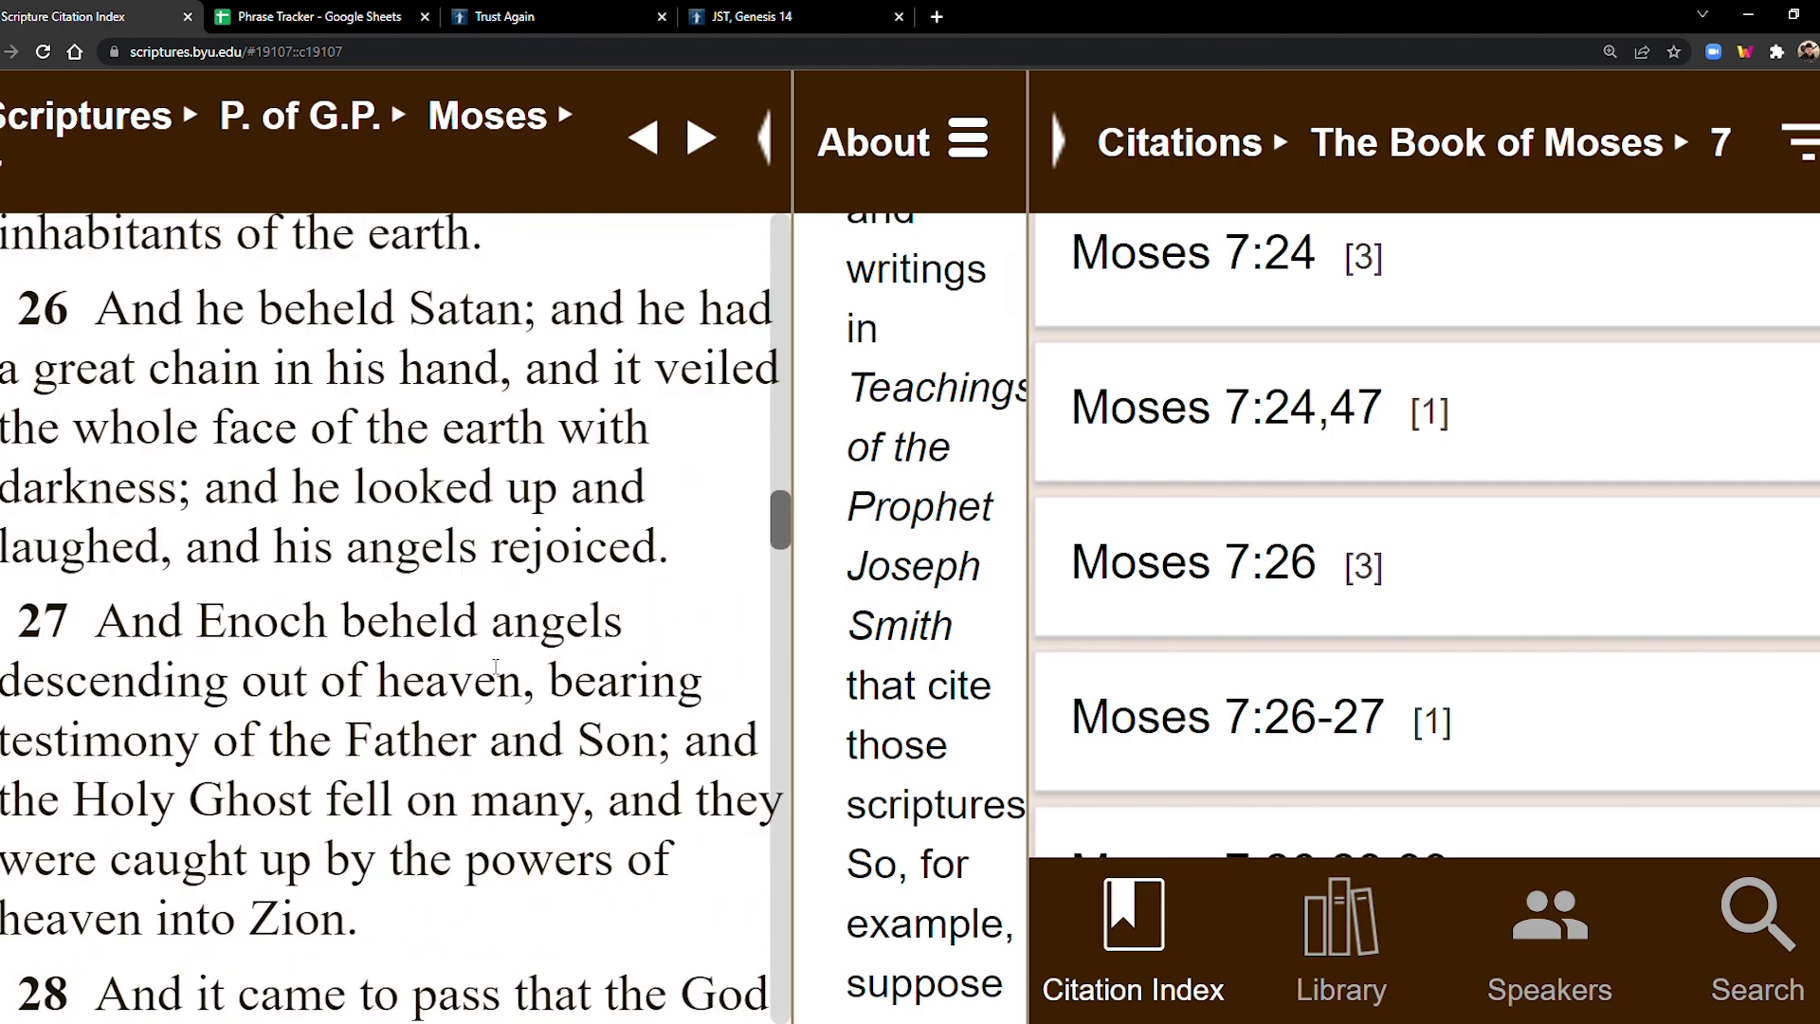
{"action": "left_click_drag", "start_coordinate": [775, 576], "coordinate": [779, 917]}
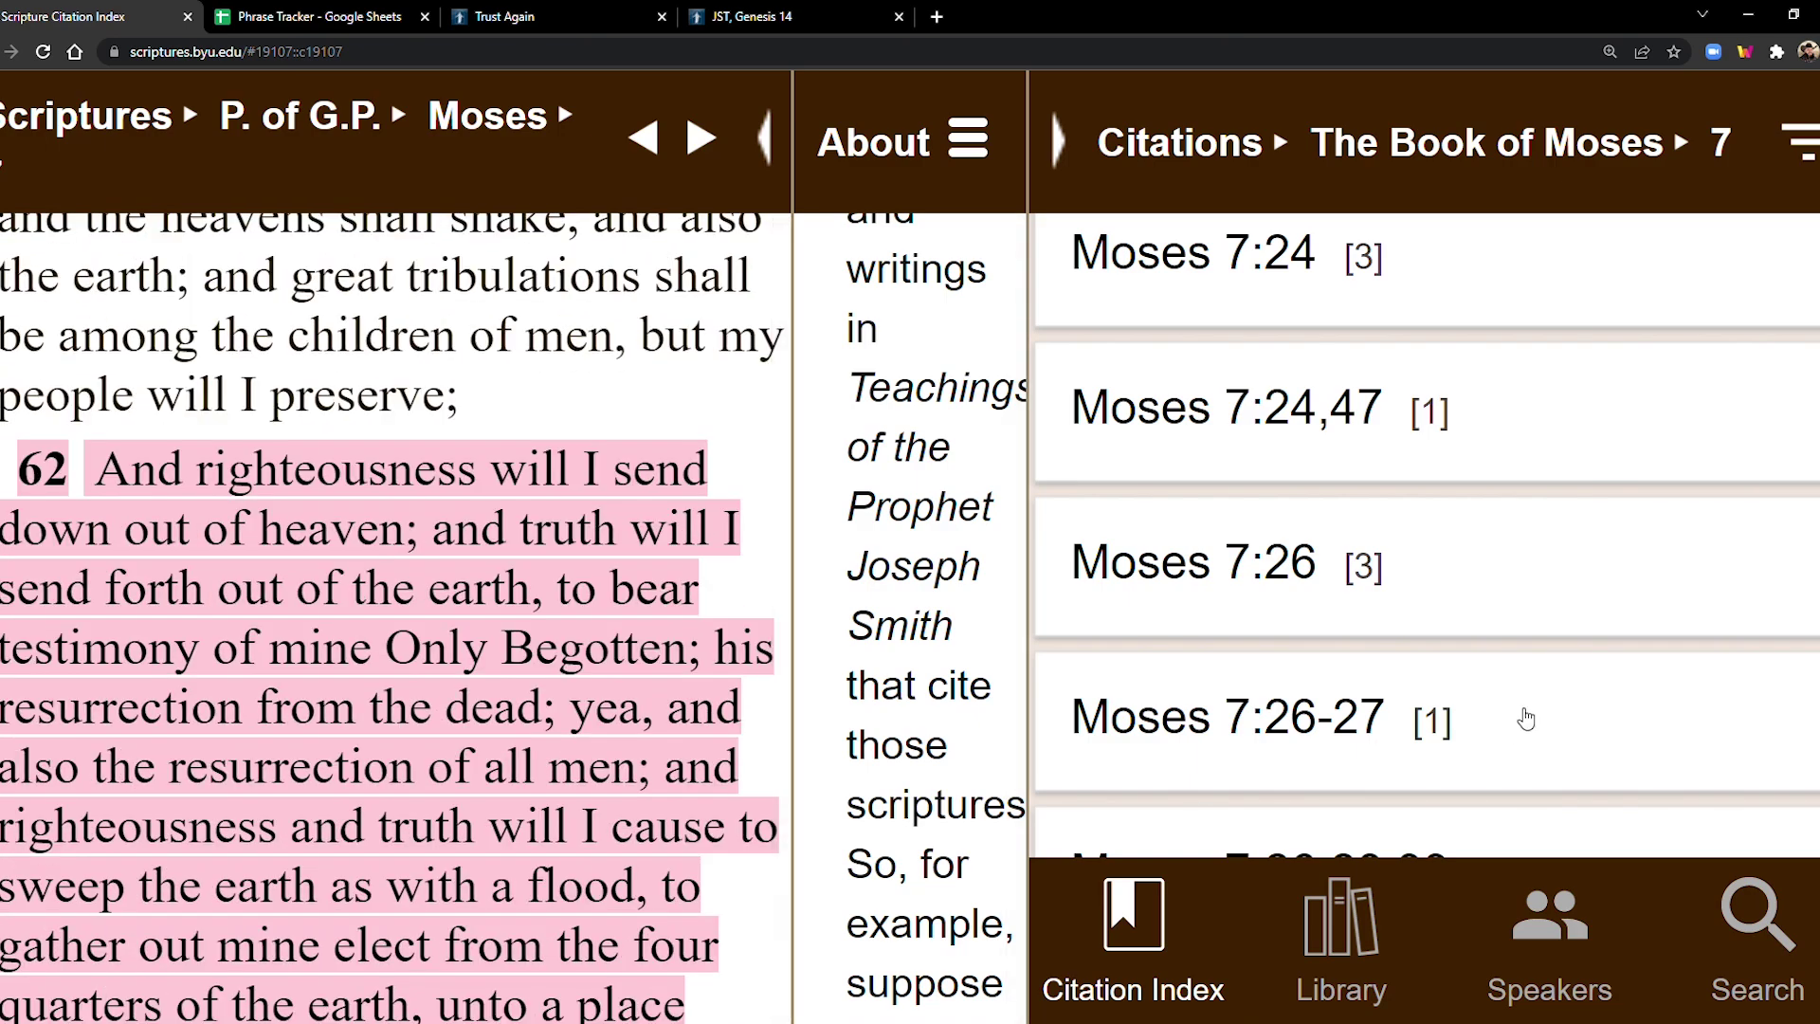
{"action": "scroll", "coordinate": [1536, 696], "scroll_direction": "down", "scroll_amount": 7}
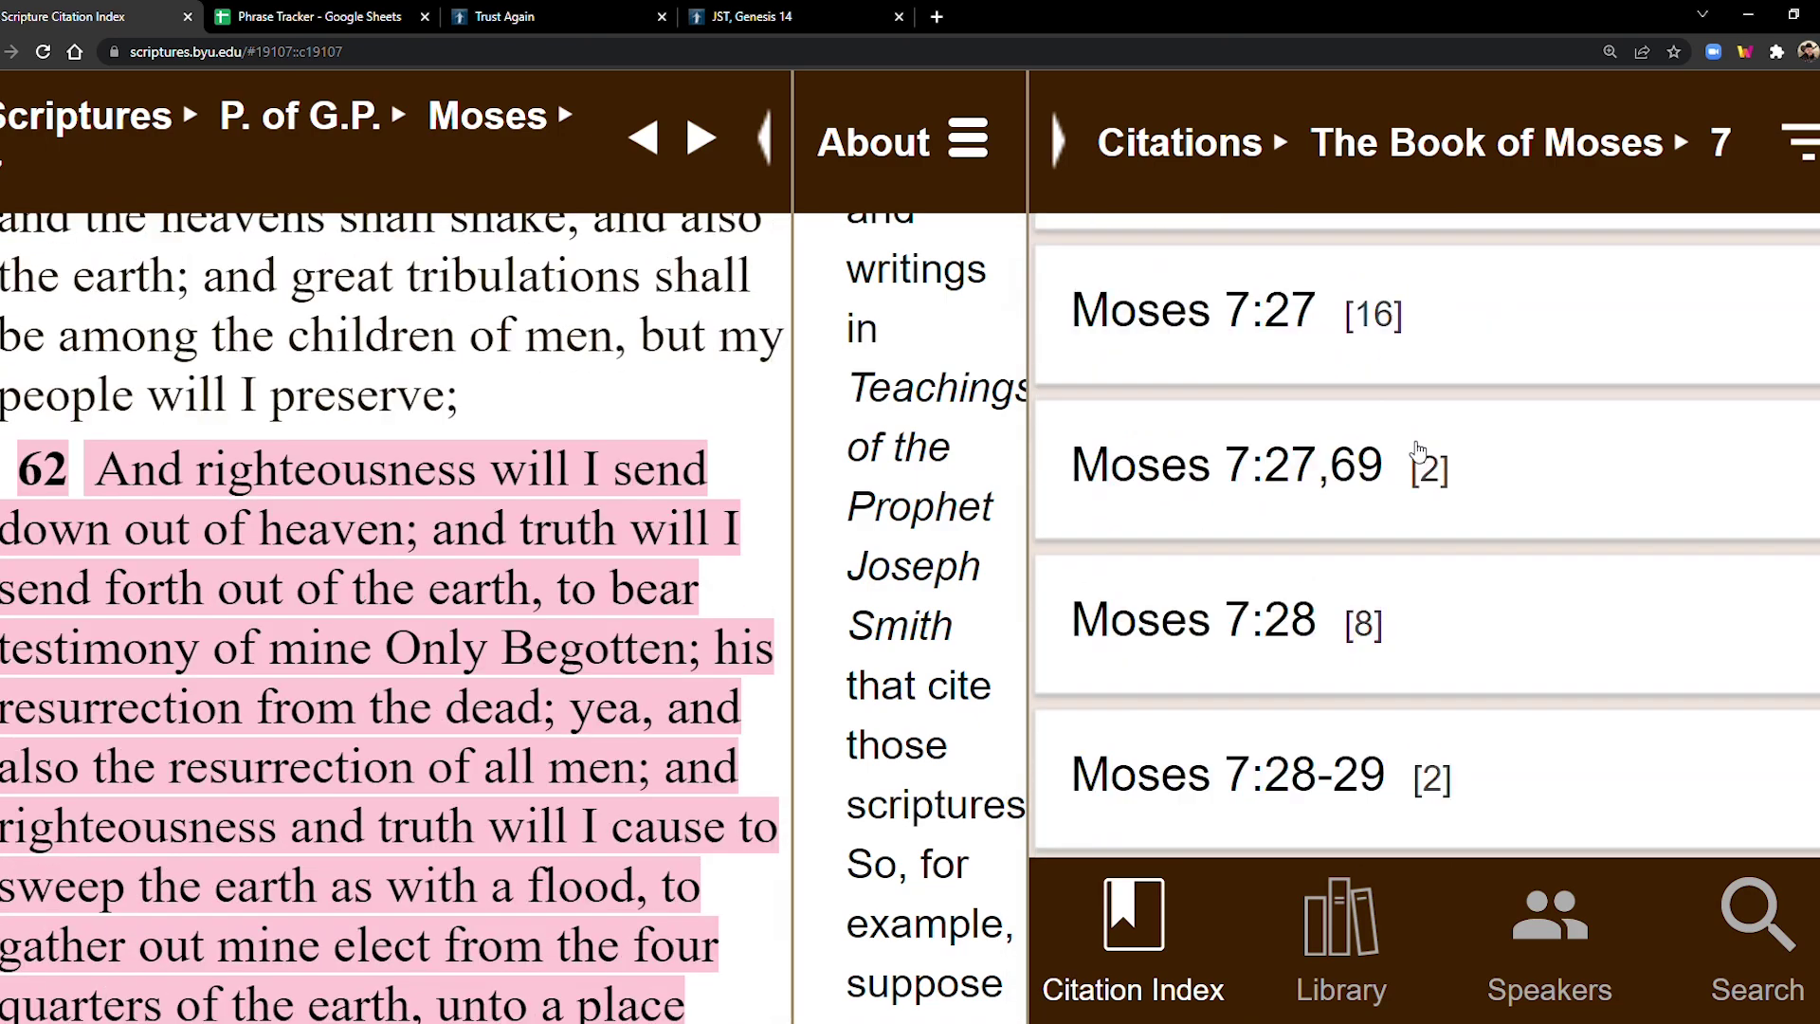
{"action": "scroll", "coordinate": [1384, 454], "scroll_direction": "up", "scroll_amount": 3}
{"action": "scroll", "coordinate": [1382, 607], "scroll_direction": "down", "scroll_amount": 8}
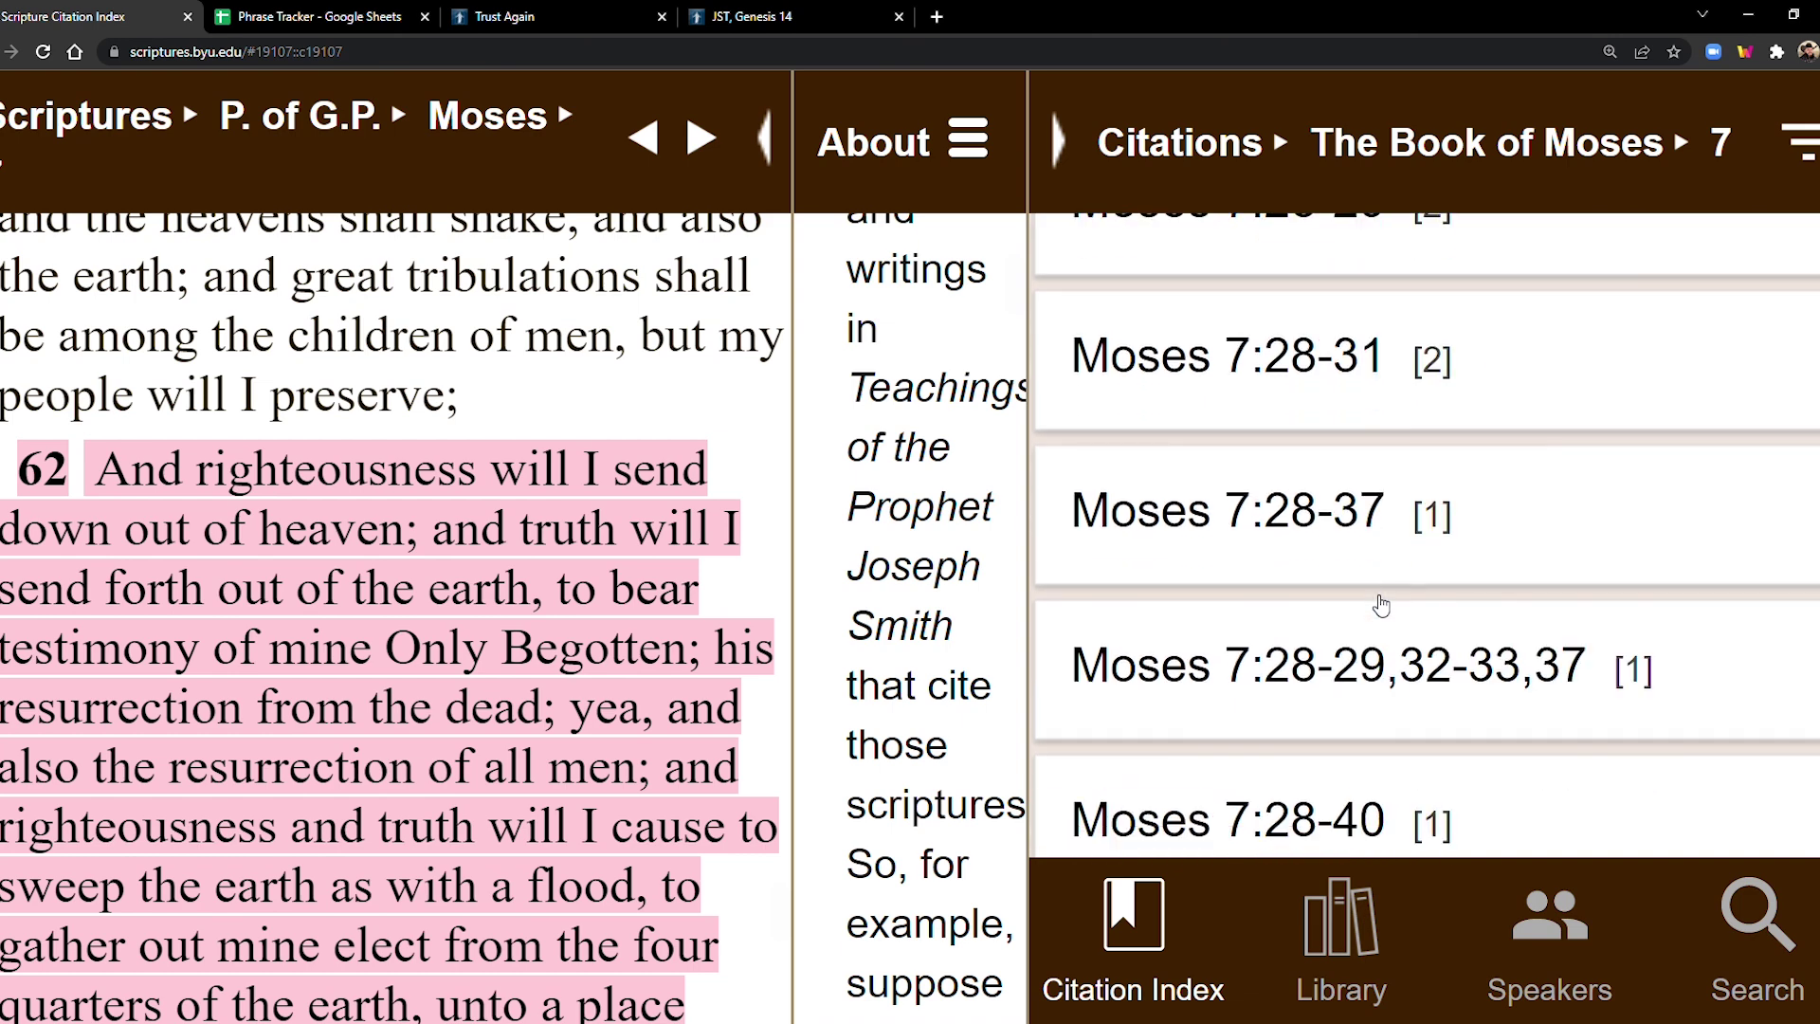
{"action": "scroll", "coordinate": [1381, 605], "scroll_direction": "down", "scroll_amount": 15}
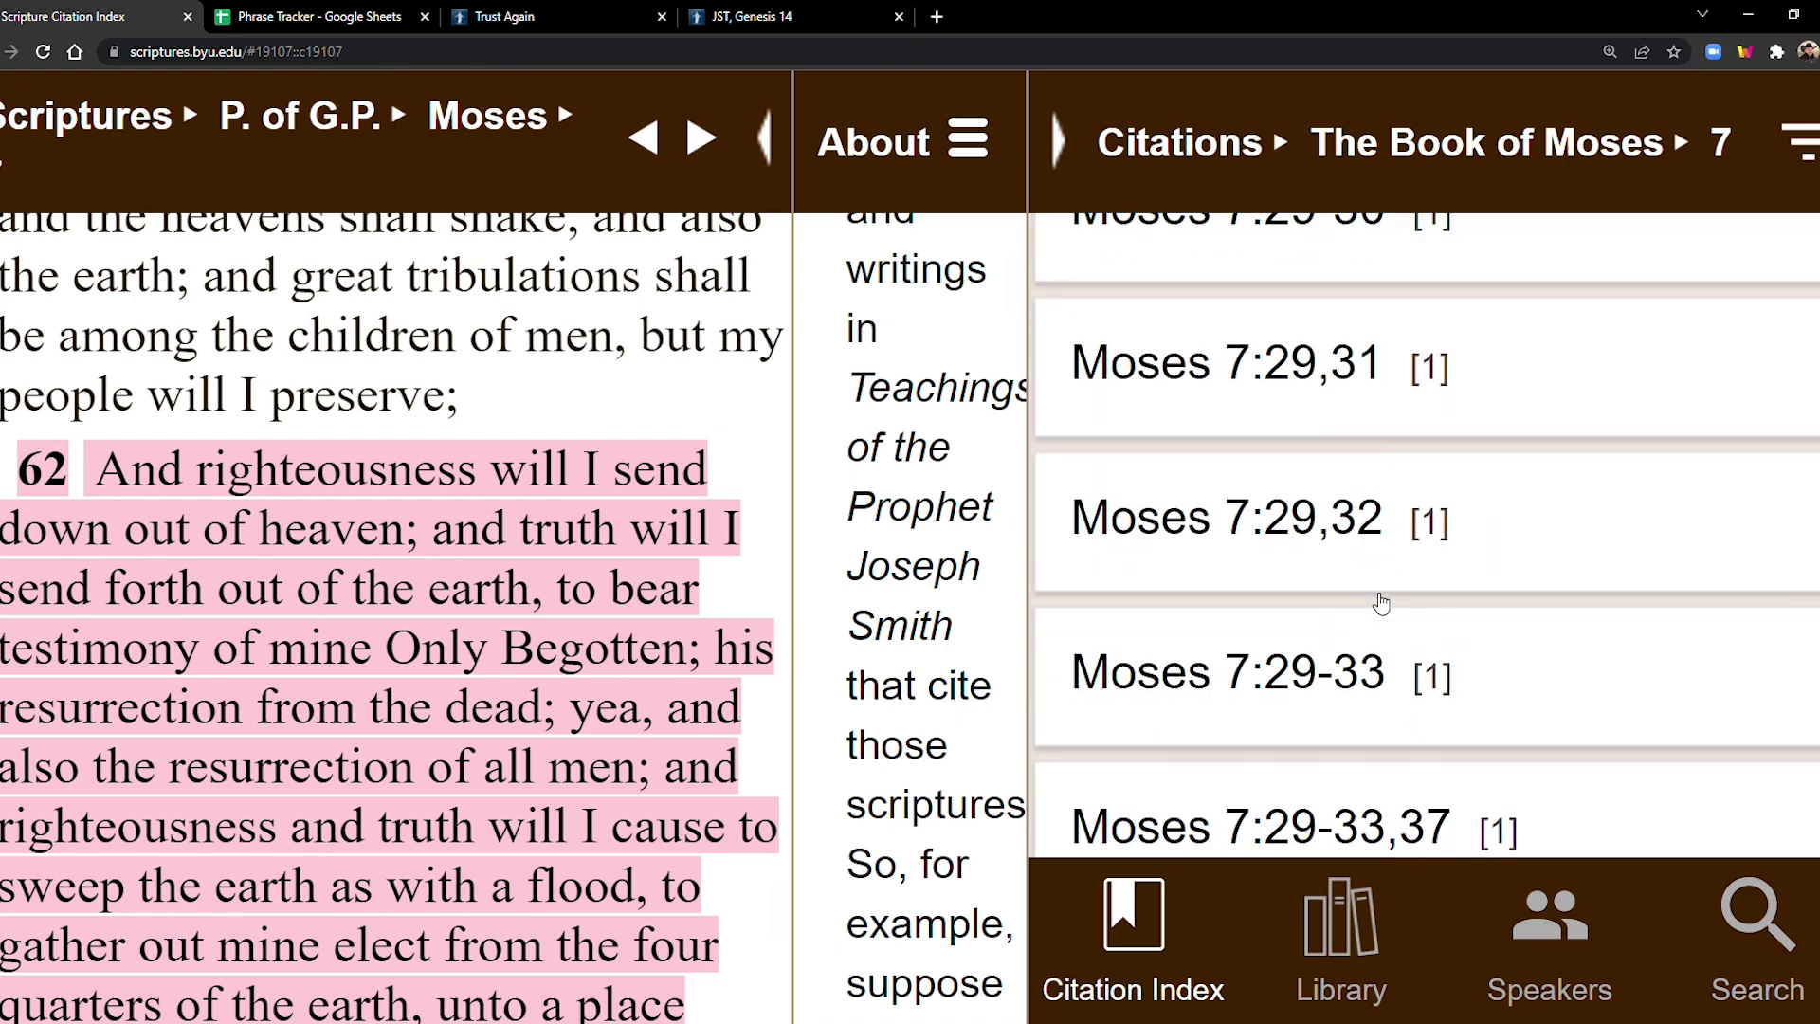
{"action": "scroll", "coordinate": [1381, 603], "scroll_direction": "down", "scroll_amount": 5}
{"action": "scroll", "coordinate": [1381, 604], "scroll_direction": "down", "scroll_amount": 5}
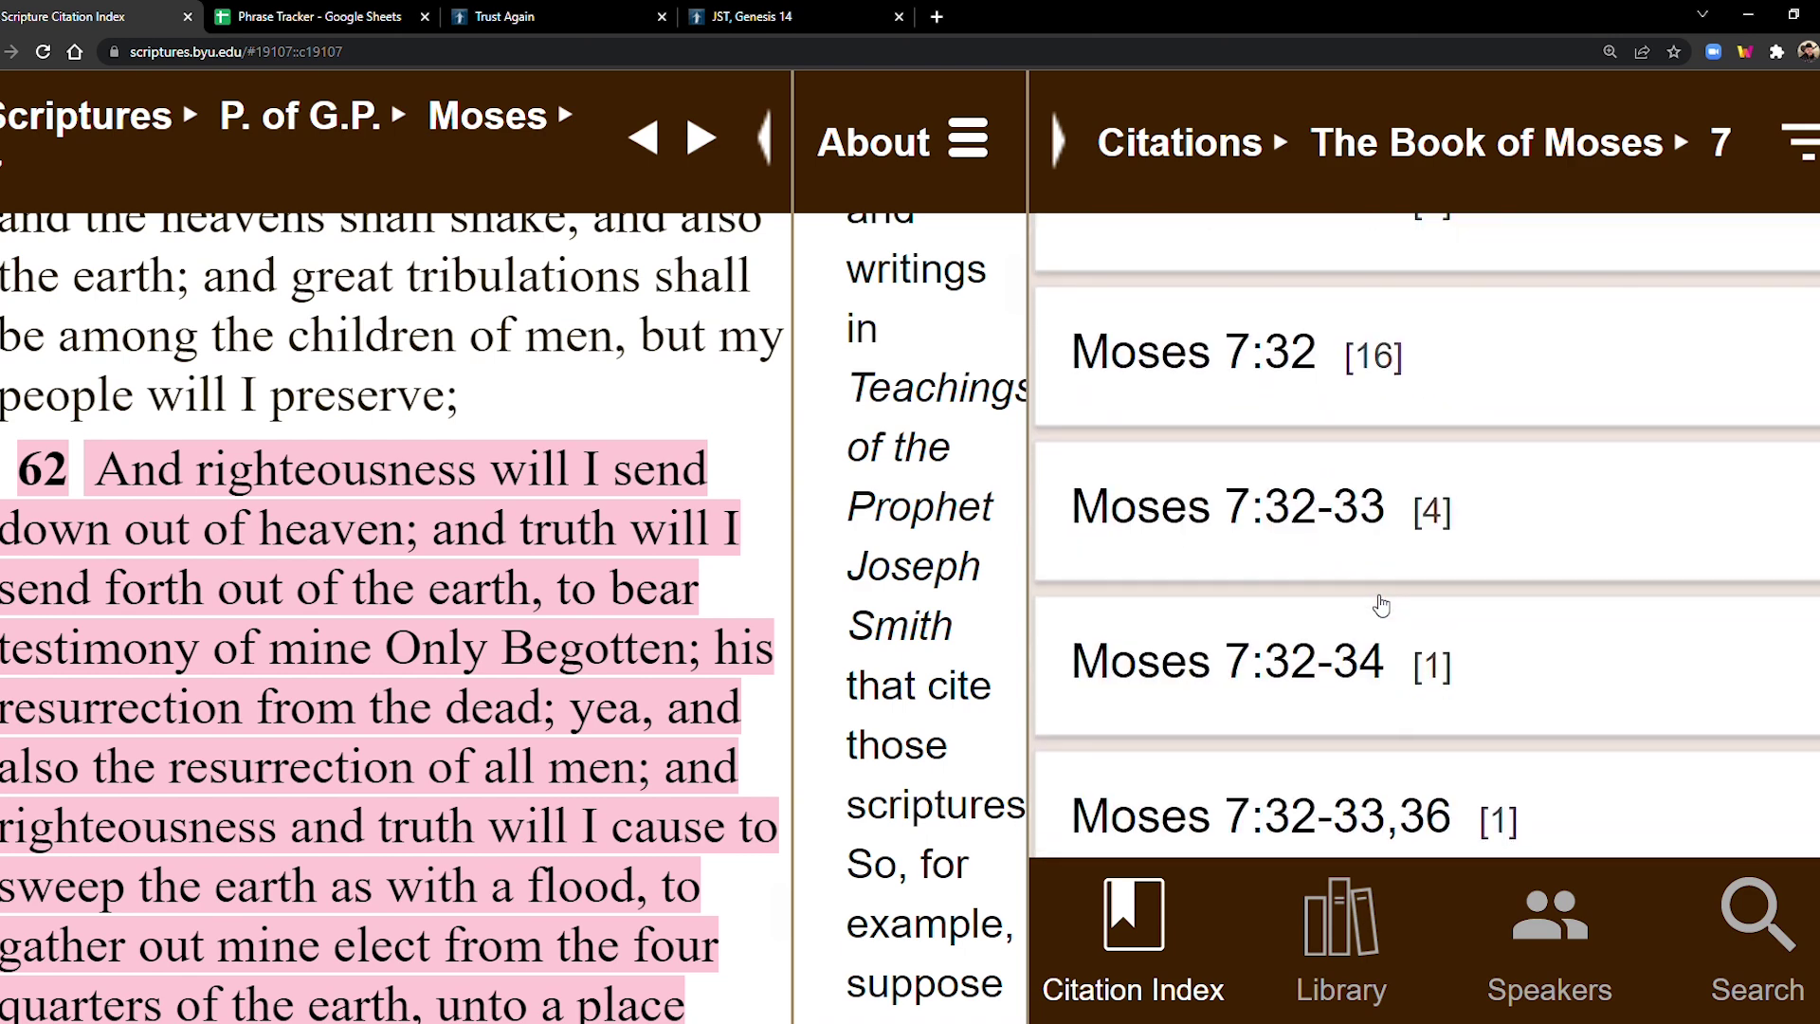
{"action": "scroll", "coordinate": [1381, 604], "scroll_direction": "down", "scroll_amount": 20}
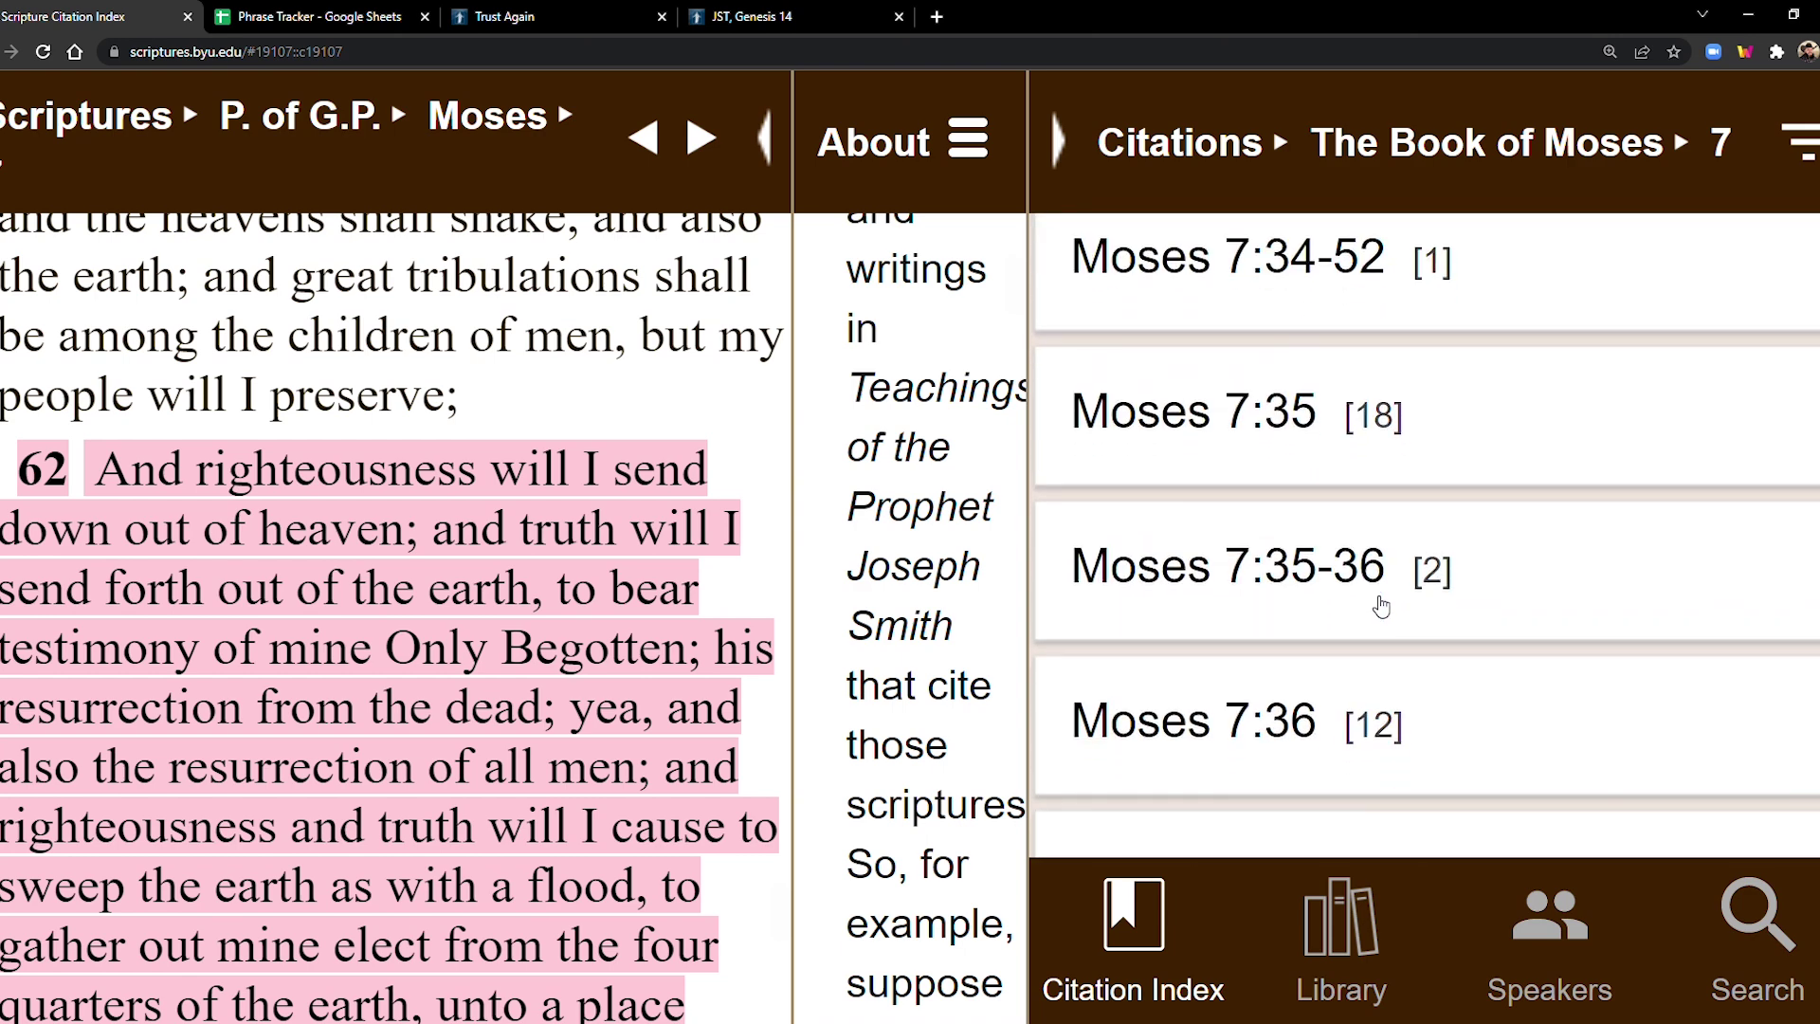
{"action": "scroll", "coordinate": [1381, 605], "scroll_direction": "down", "scroll_amount": 20}
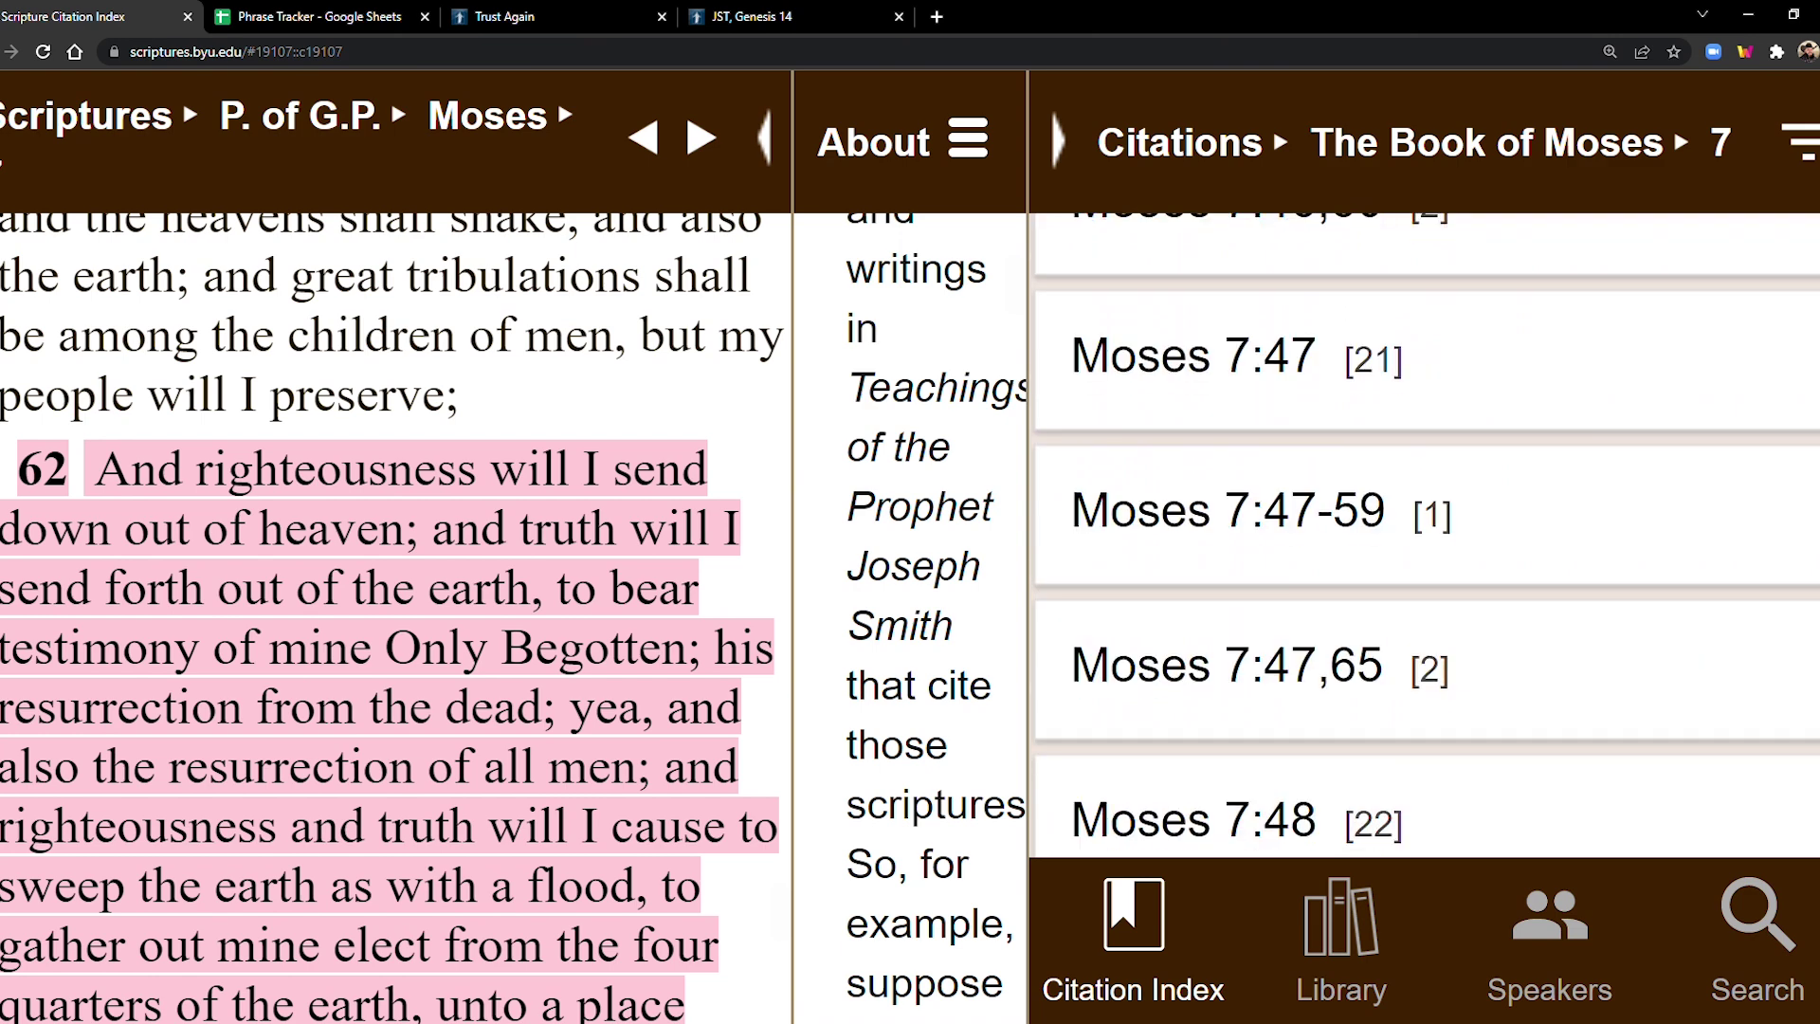
{"action": "scroll", "coordinate": [1381, 604], "scroll_direction": "down", "scroll_amount": 20}
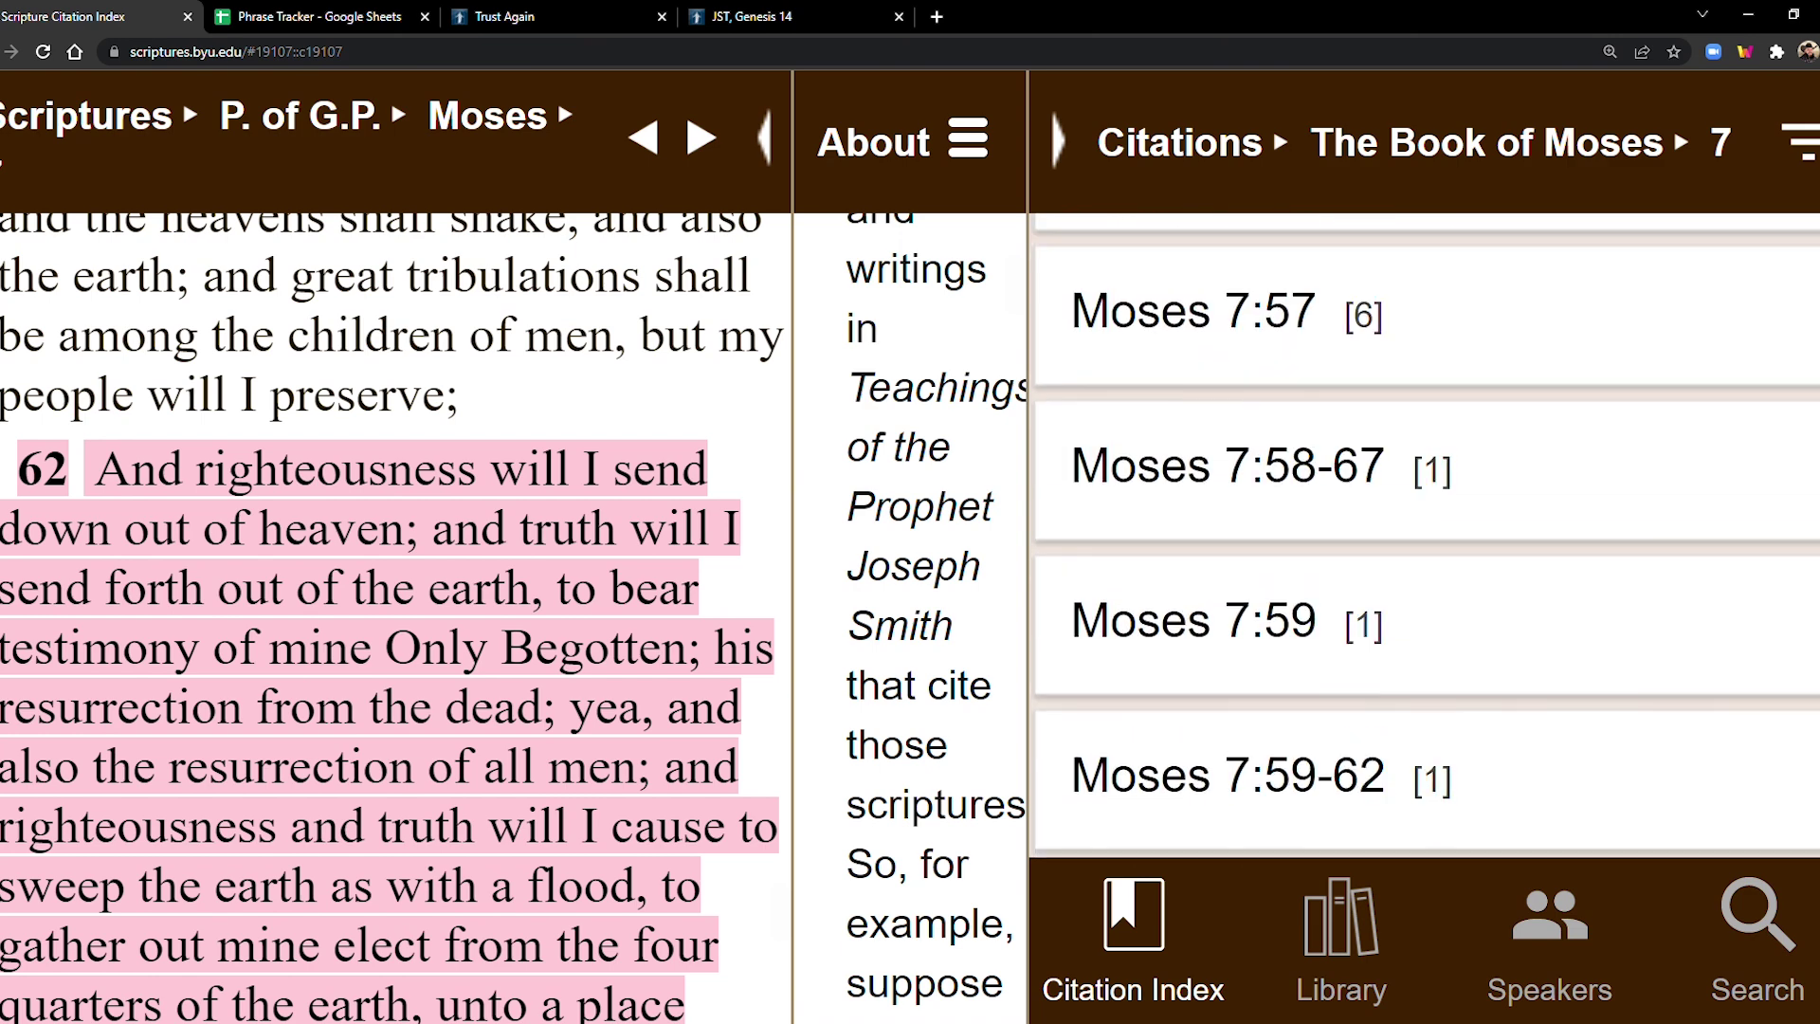
{"action": "scroll", "coordinate": [1381, 605], "scroll_direction": "down", "scroll_amount": 10}
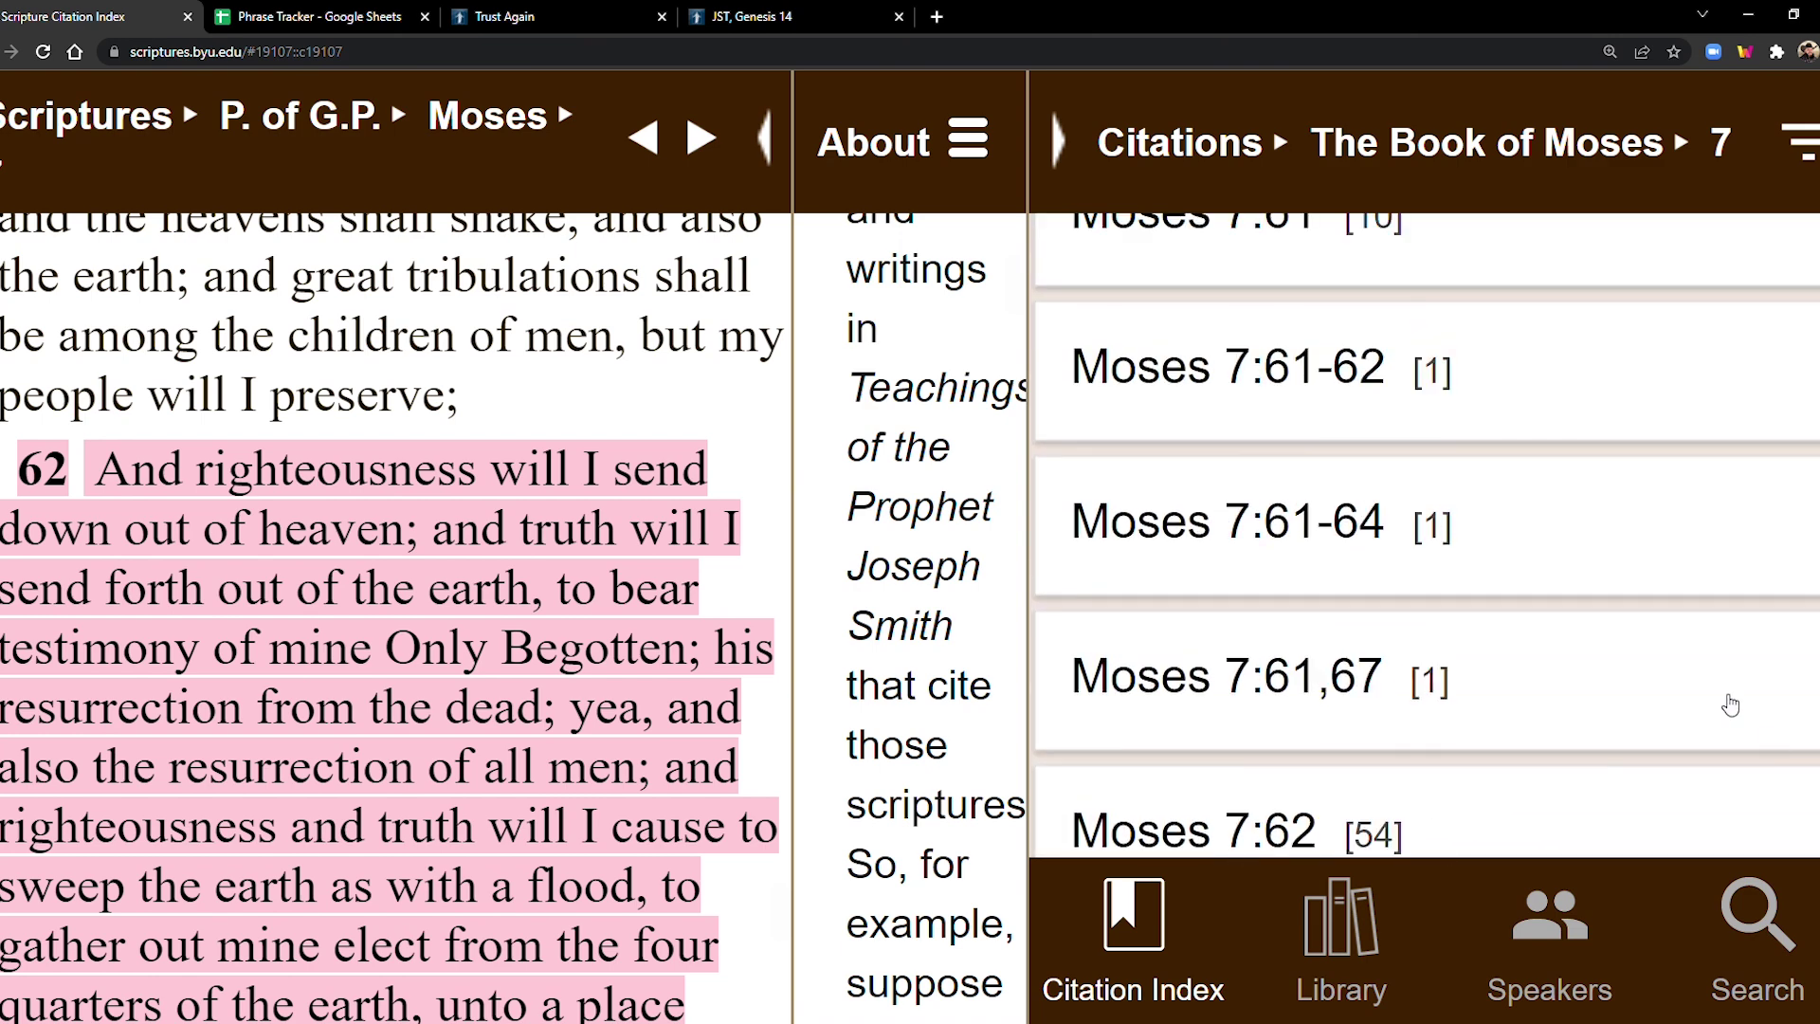
{"action": "scroll", "coordinate": [1731, 706], "scroll_direction": "down", "scroll_amount": 3}
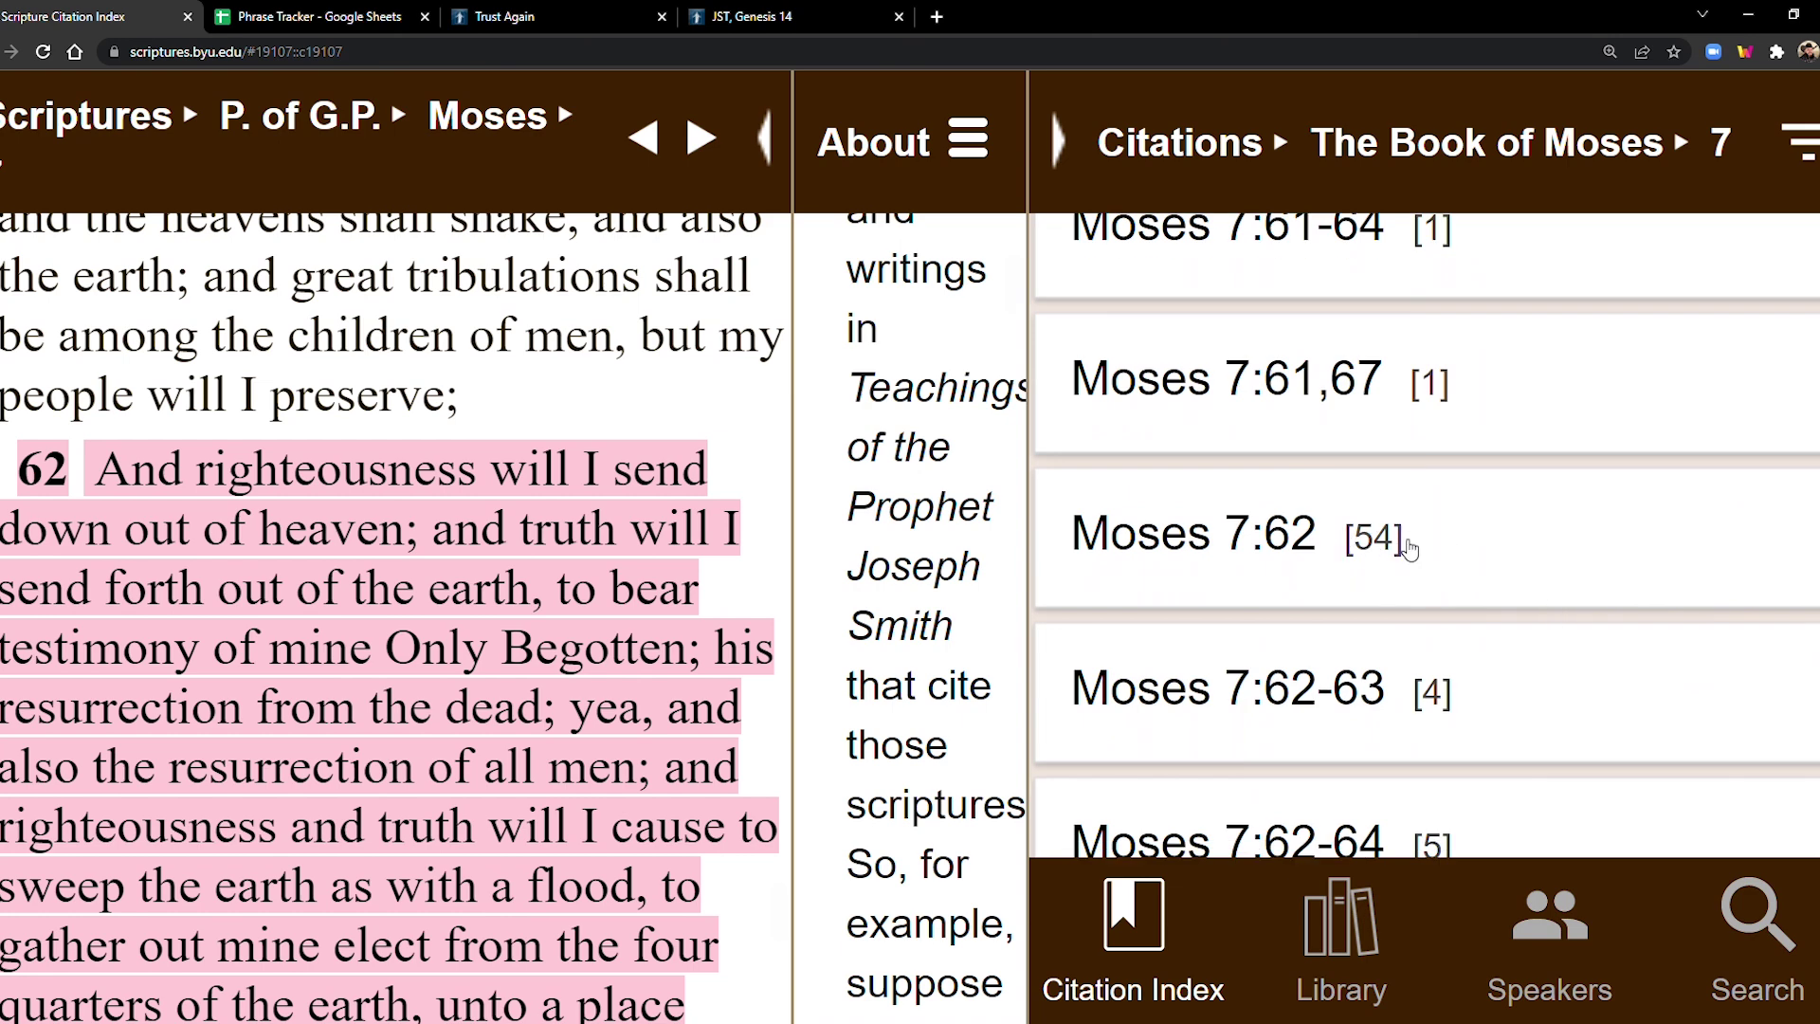
Step: Check how often Moses 7:69 and the neighbouring verses 67 and 68 are cited
{"action": "scroll", "coordinate": [1571, 661], "scroll_direction": "down", "scroll_amount": 5}
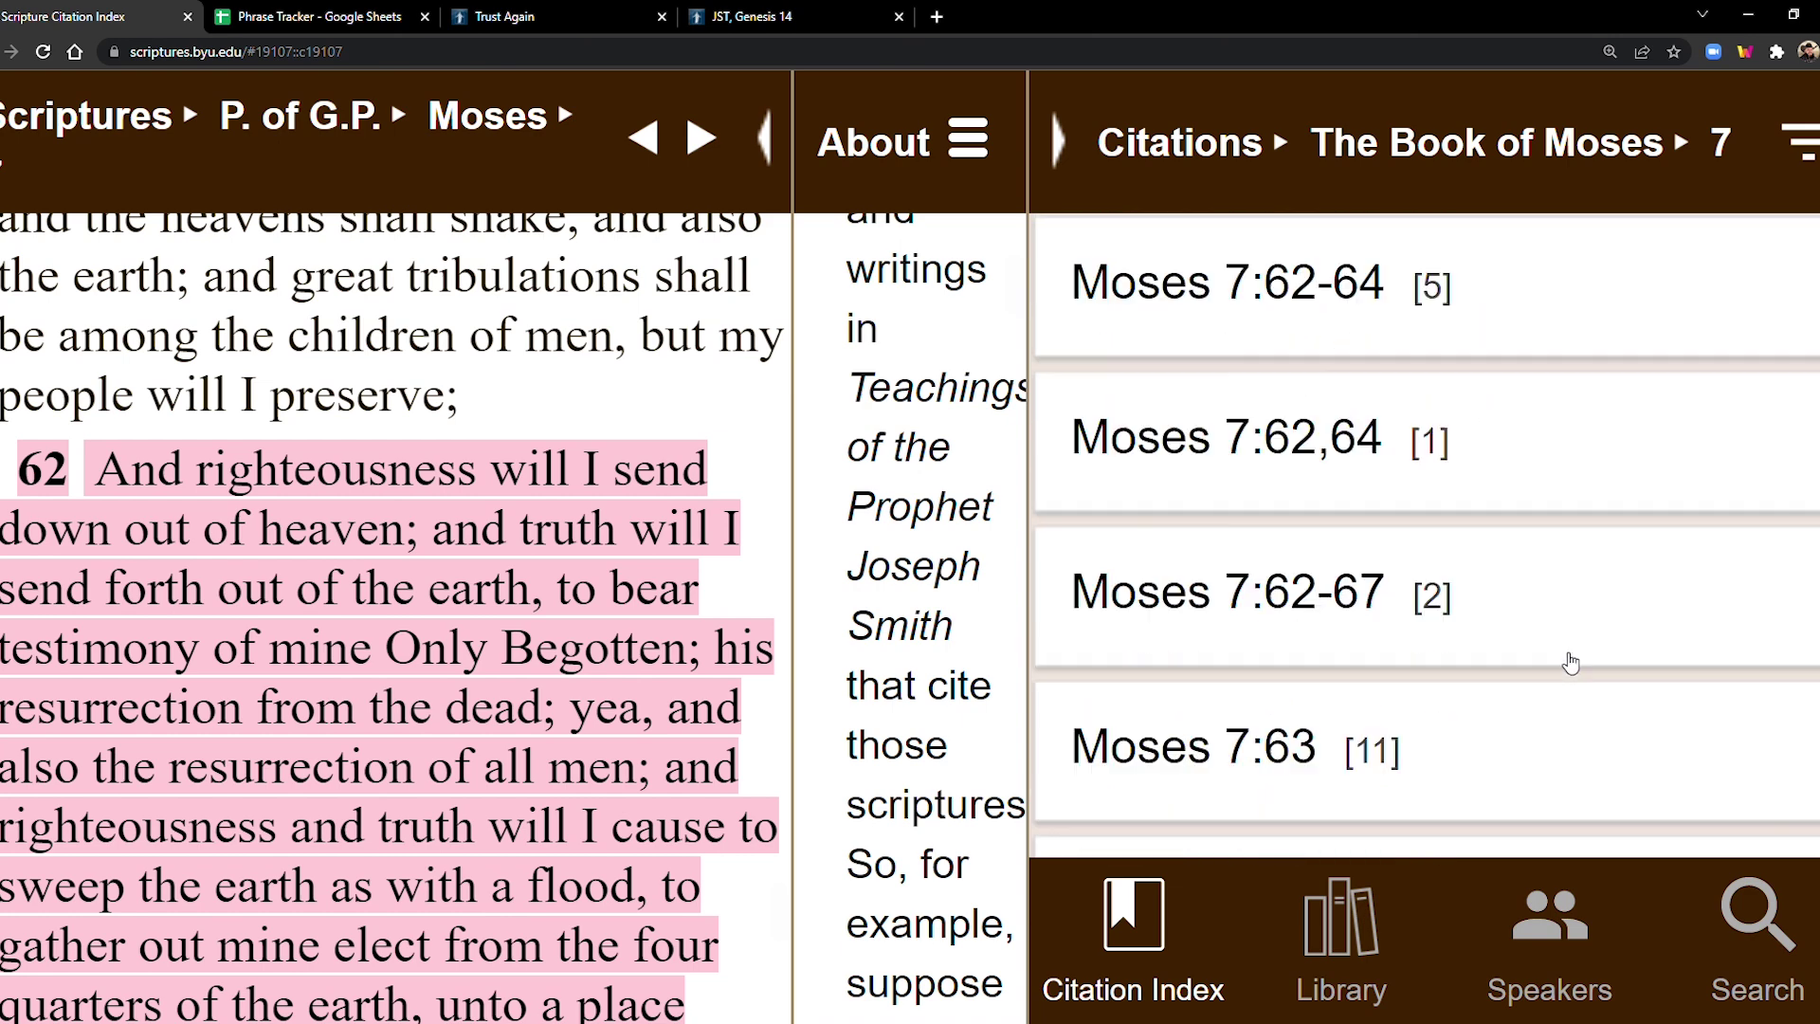
{"action": "scroll", "coordinate": [1571, 662], "scroll_direction": "down", "scroll_amount": 12}
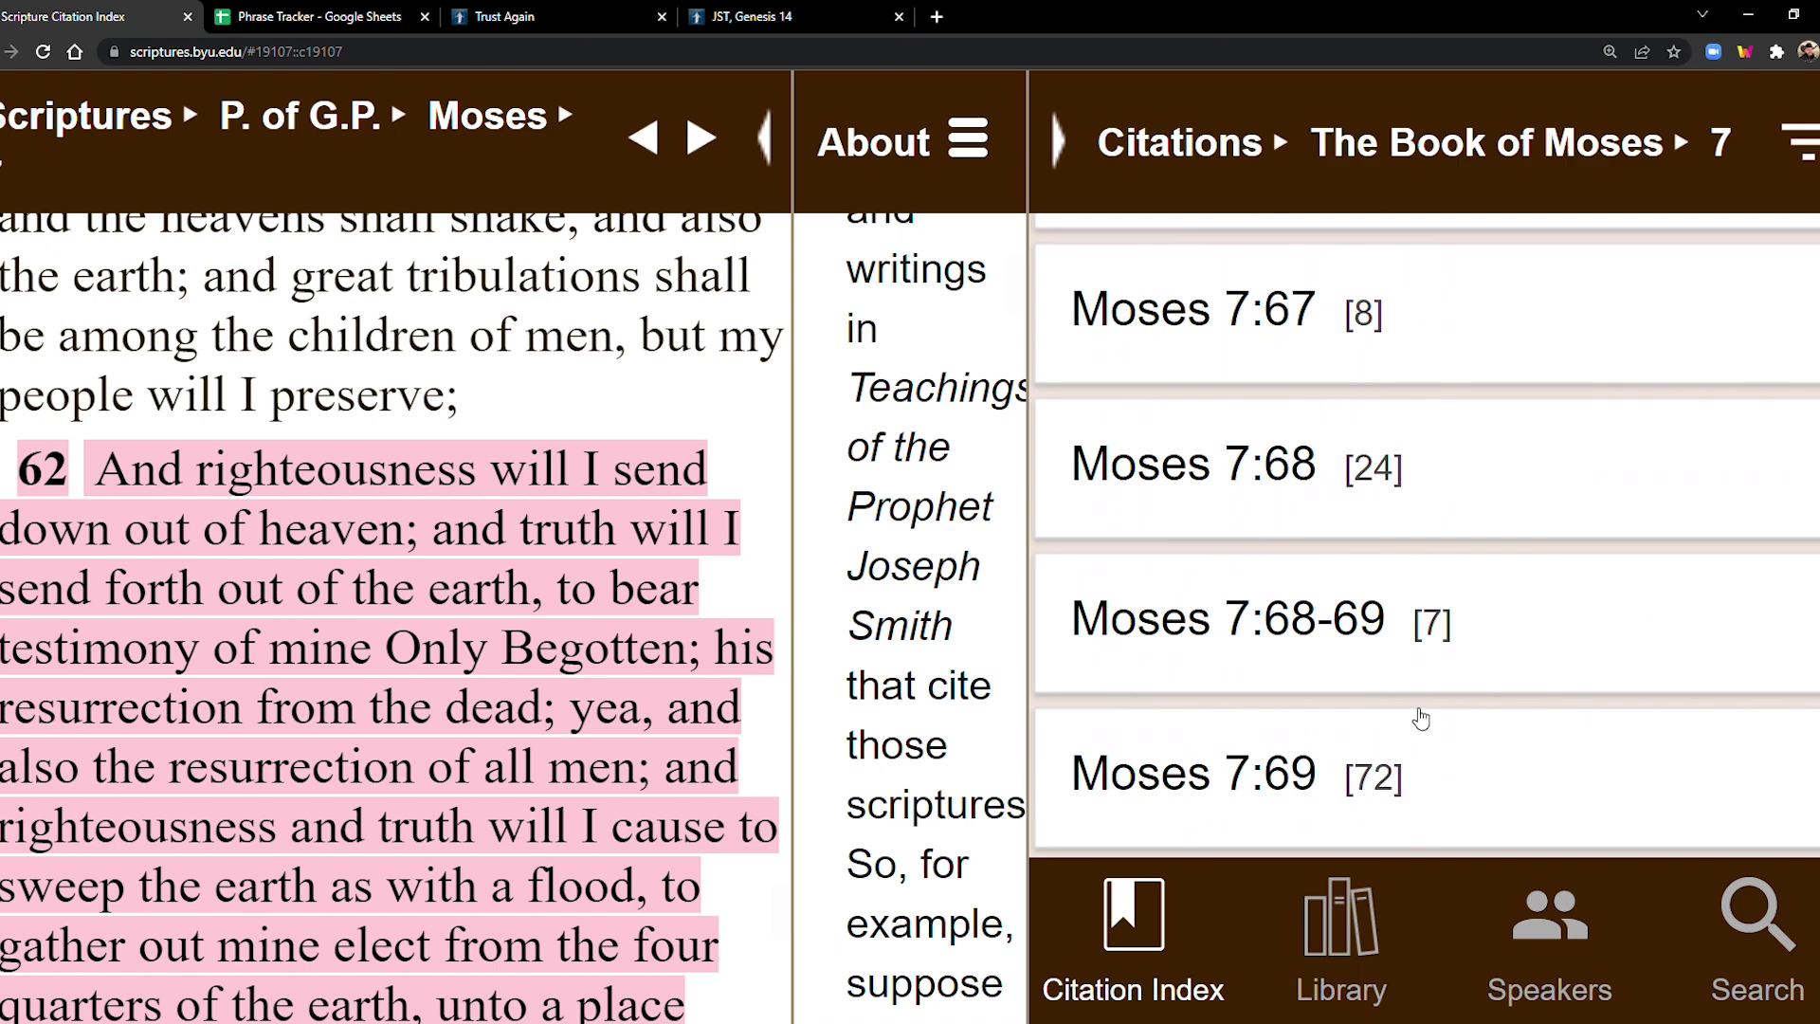
{"action": "scroll", "coordinate": [1421, 719], "scroll_direction": "up", "scroll_amount": 1}
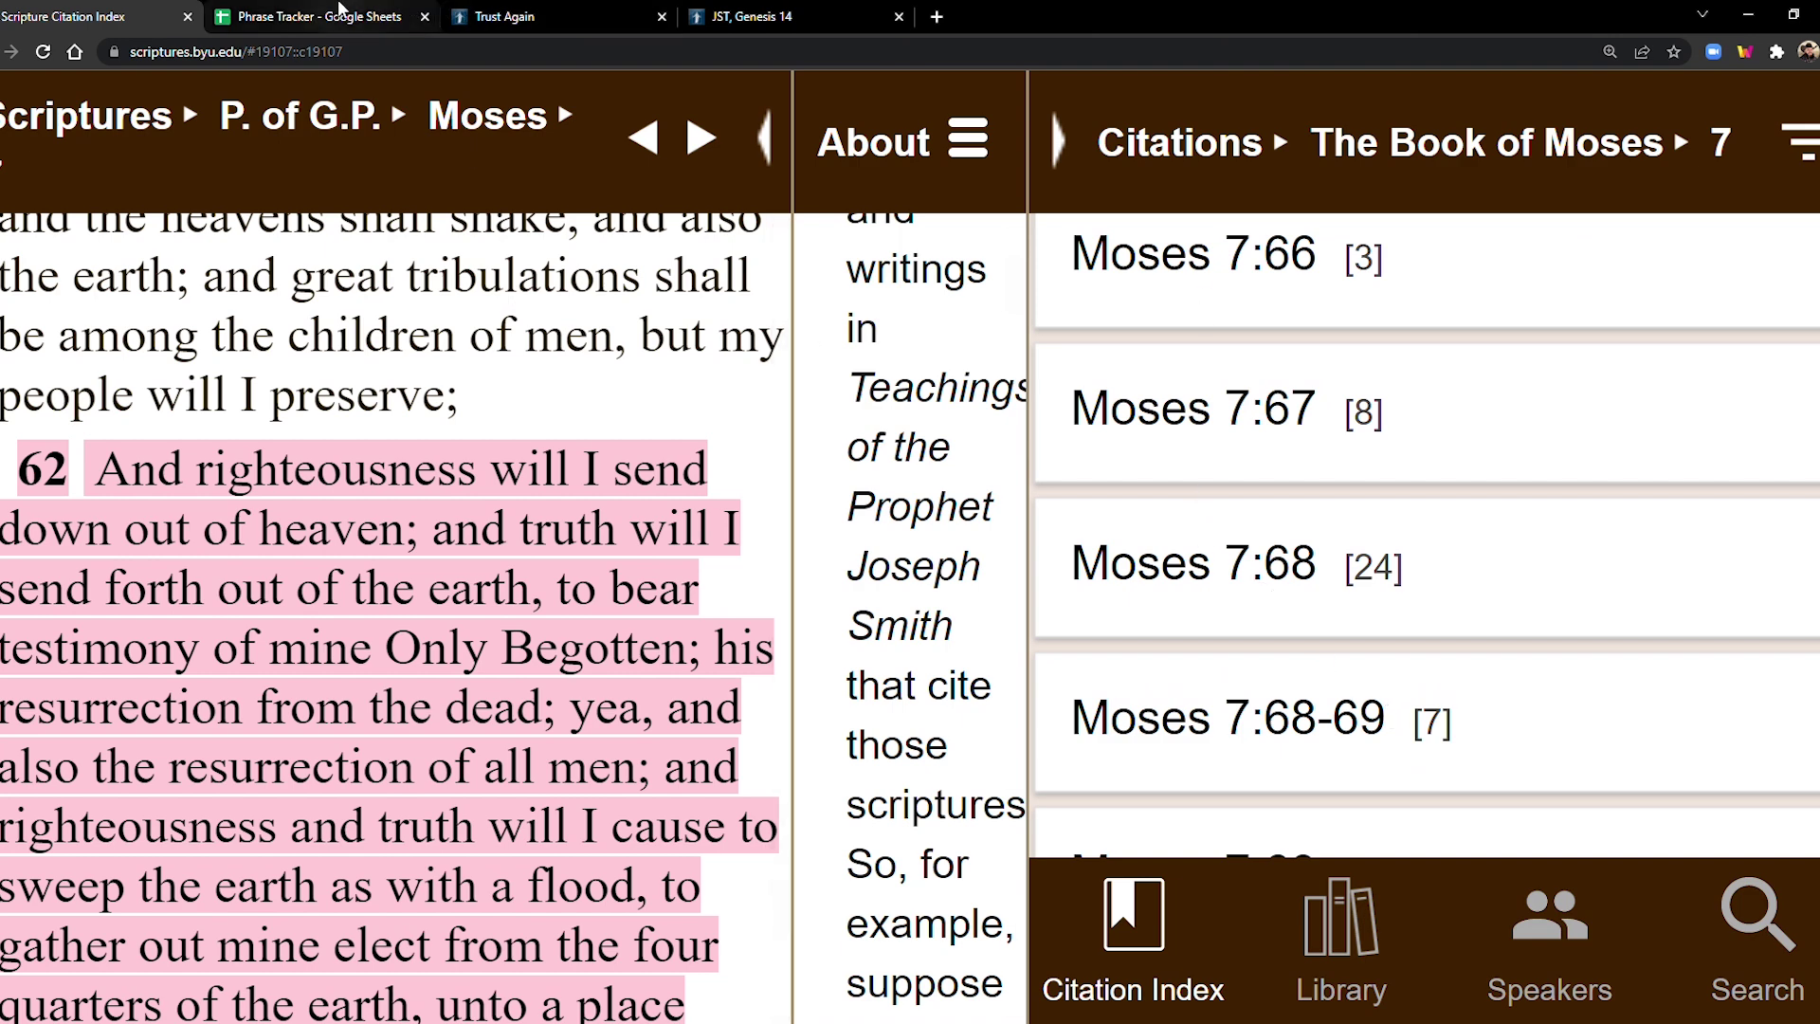
Step: Switch to the Phrase Tracker spreadsheet in Google Sheets and review the Scripture Tracker counts from 1942 up to 1969
{"action": "left_click", "coordinate": [337, 14]}
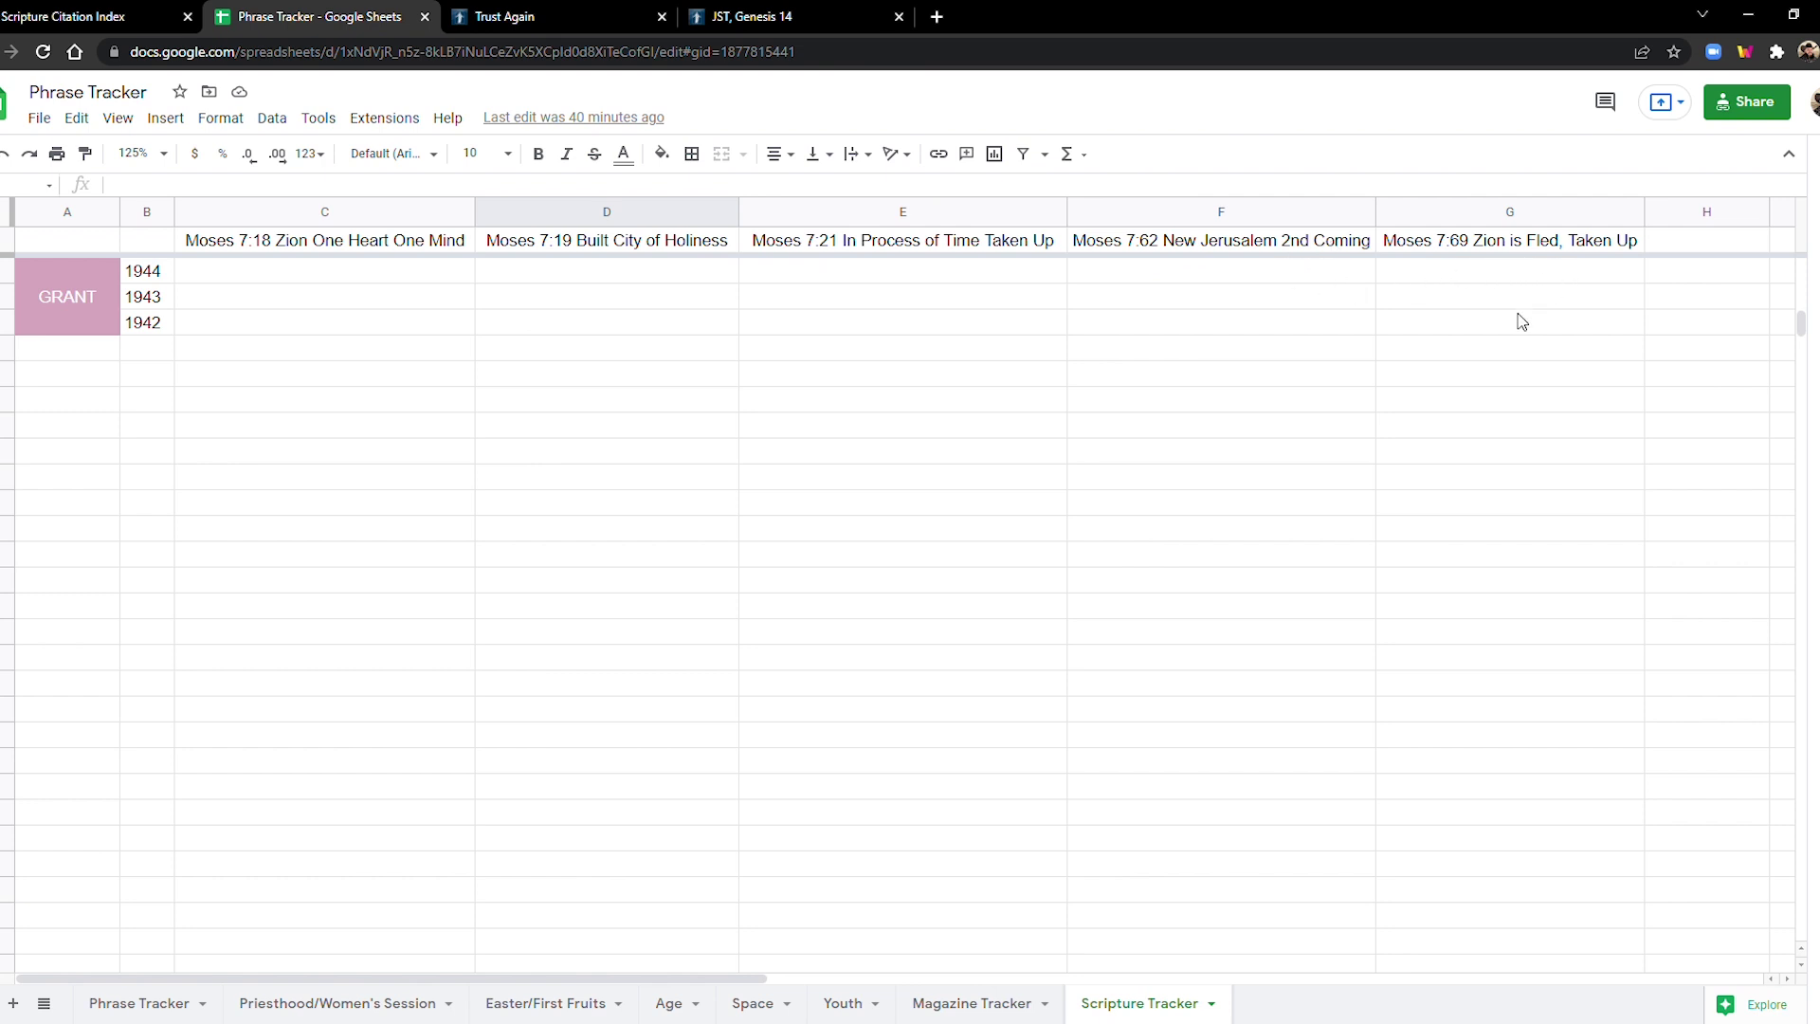
{"action": "left_click", "coordinate": [301, 279]}
{"action": "key", "text": "ctrl+z"}
{"action": "key", "text": "ctrl+z"}
{"action": "key", "text": "ctrl+z"}
{"action": "key", "text": "ctrl+z"}
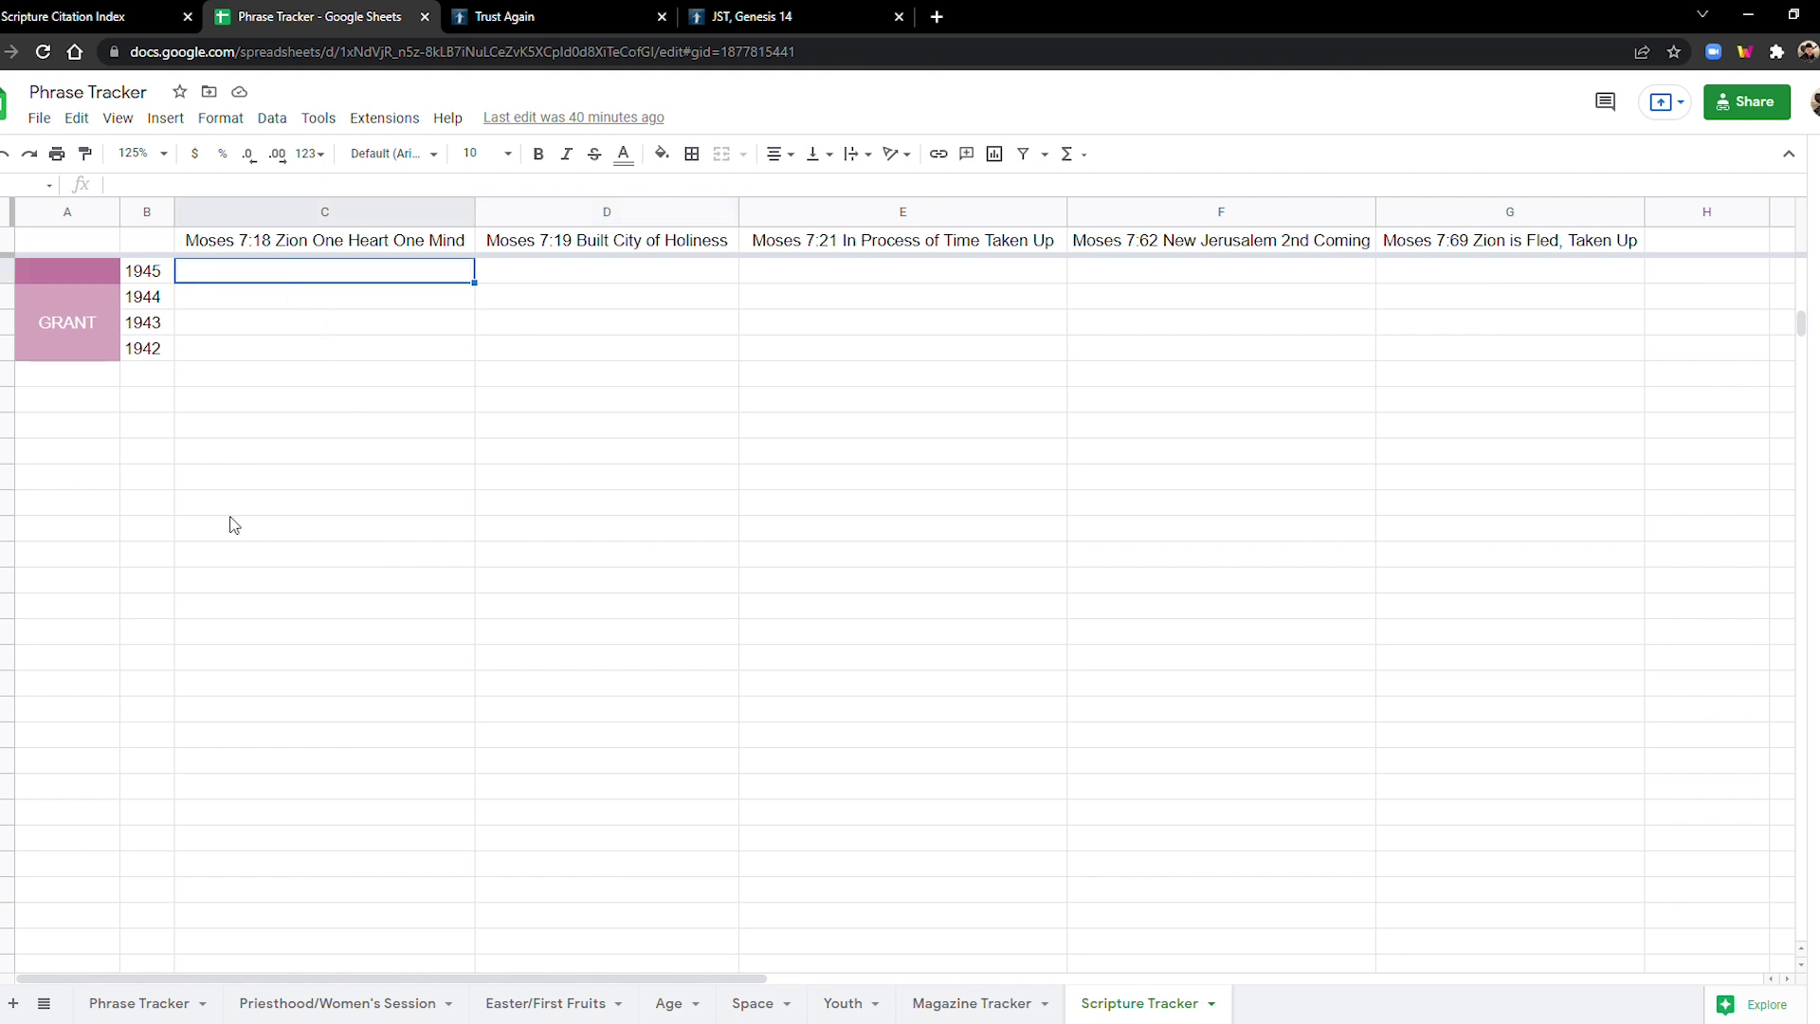
{"action": "key", "text": "ctrl+z"}
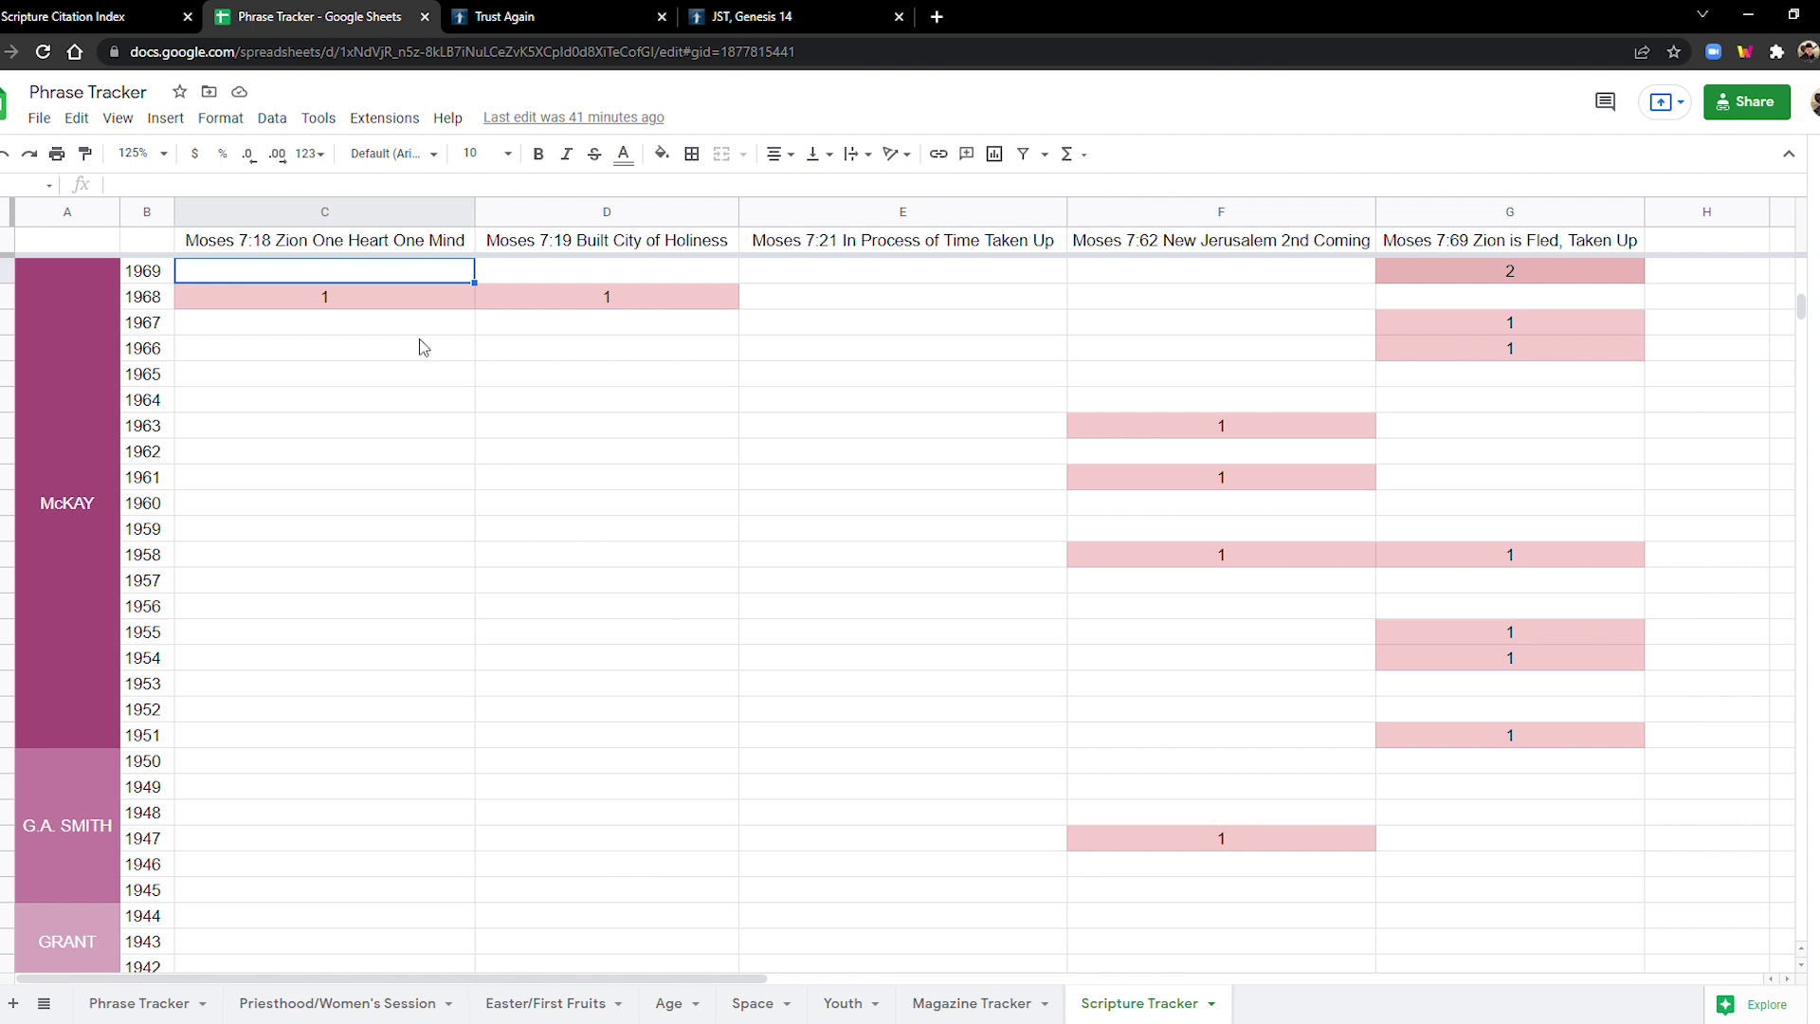
Step: Select the counts of all five Moses 7 verses for 1961–1969 and for 1950–1959 to compare the two periods
{"action": "mouse_move", "coordinate": [277, 276]}
{"action": "left_mouse_down"}
{"action": "mouse_move", "coordinate": [426, 455]}
{"action": "mouse_move", "coordinate": [872, 471]}
{"action": "left_mouse_up"}
{"action": "left_click_drag", "start_coordinate": [1008, 465], "coordinate": [1463, 489]}
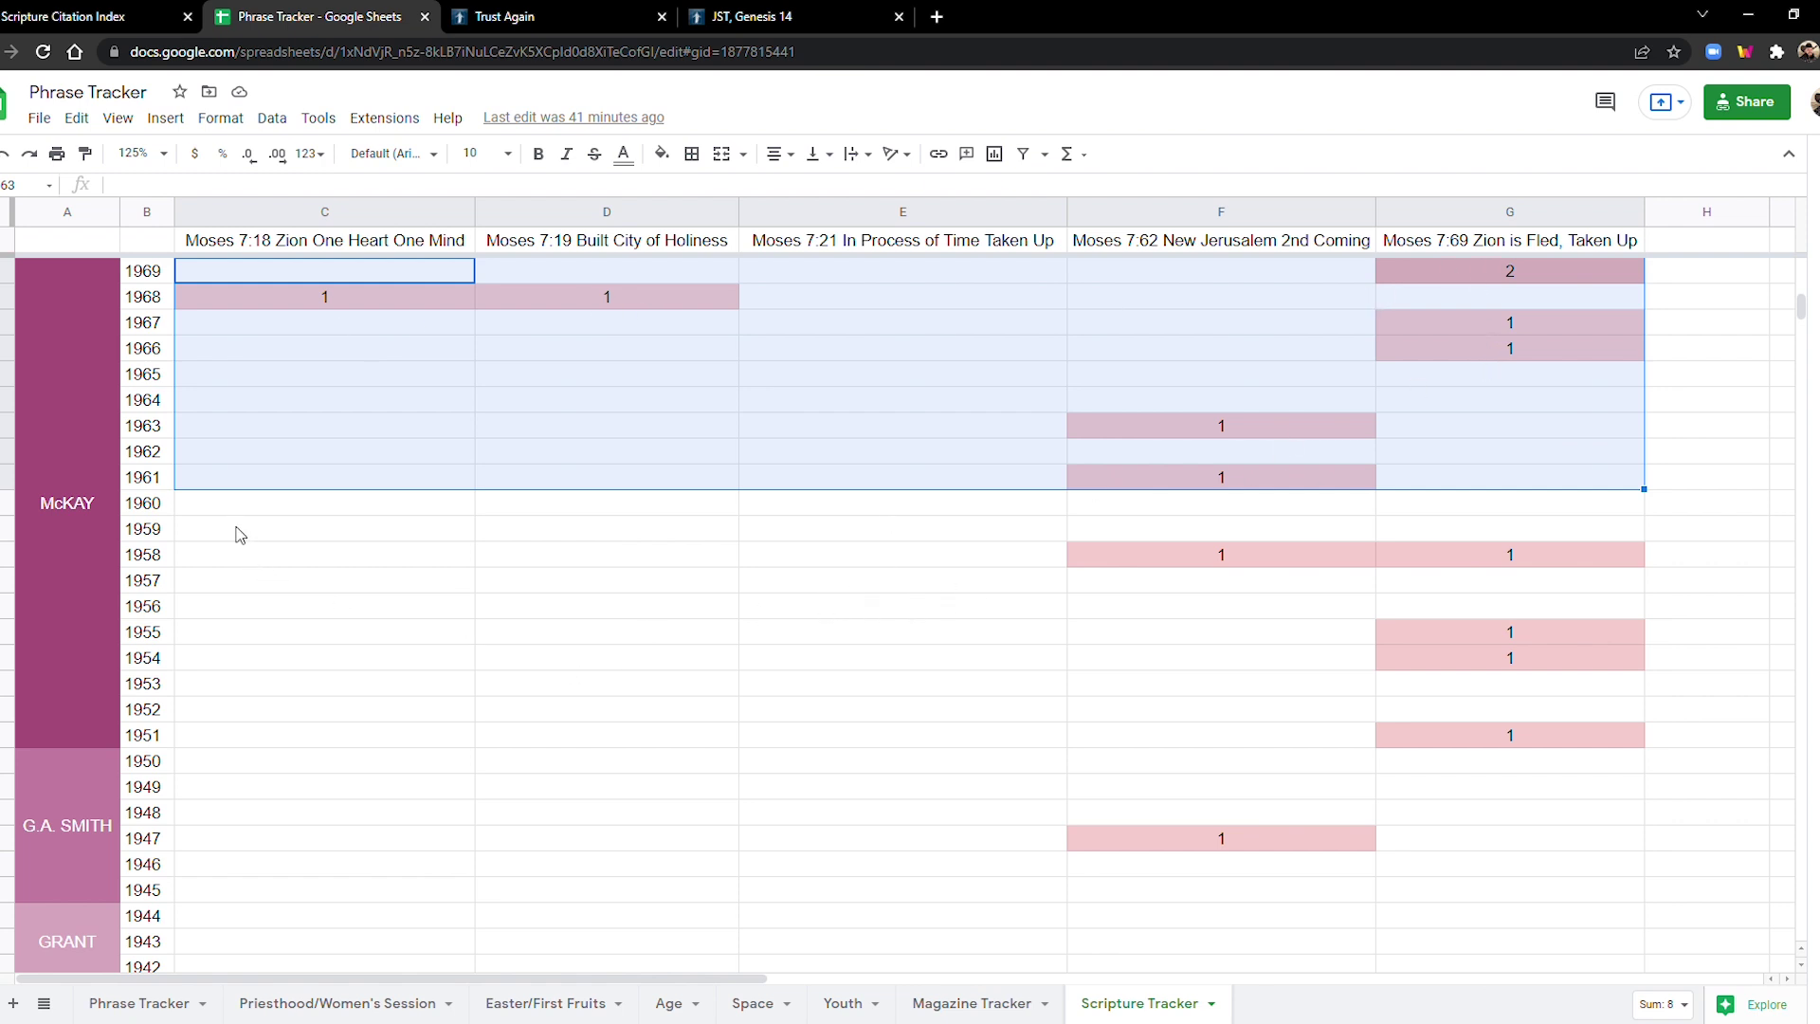
{"action": "left_click_drag", "start_coordinate": [236, 528], "coordinate": [1477, 768]}
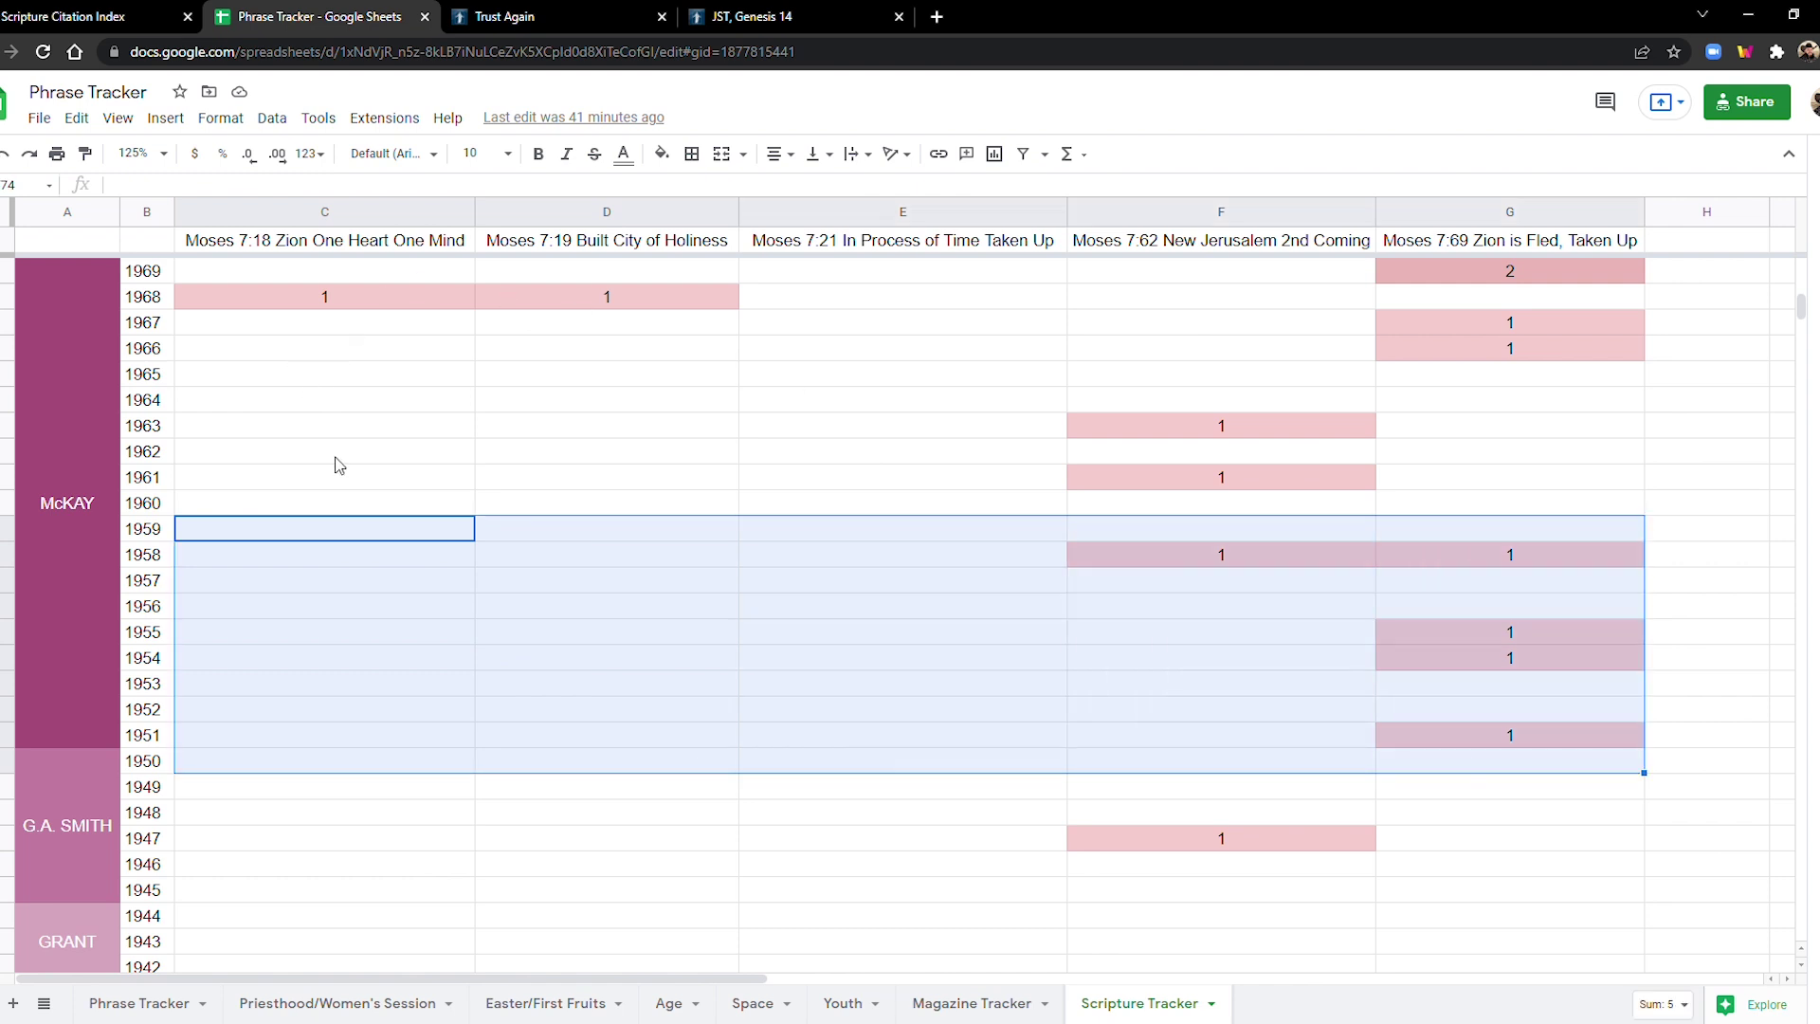
{"action": "left_click", "coordinate": [260, 270]}
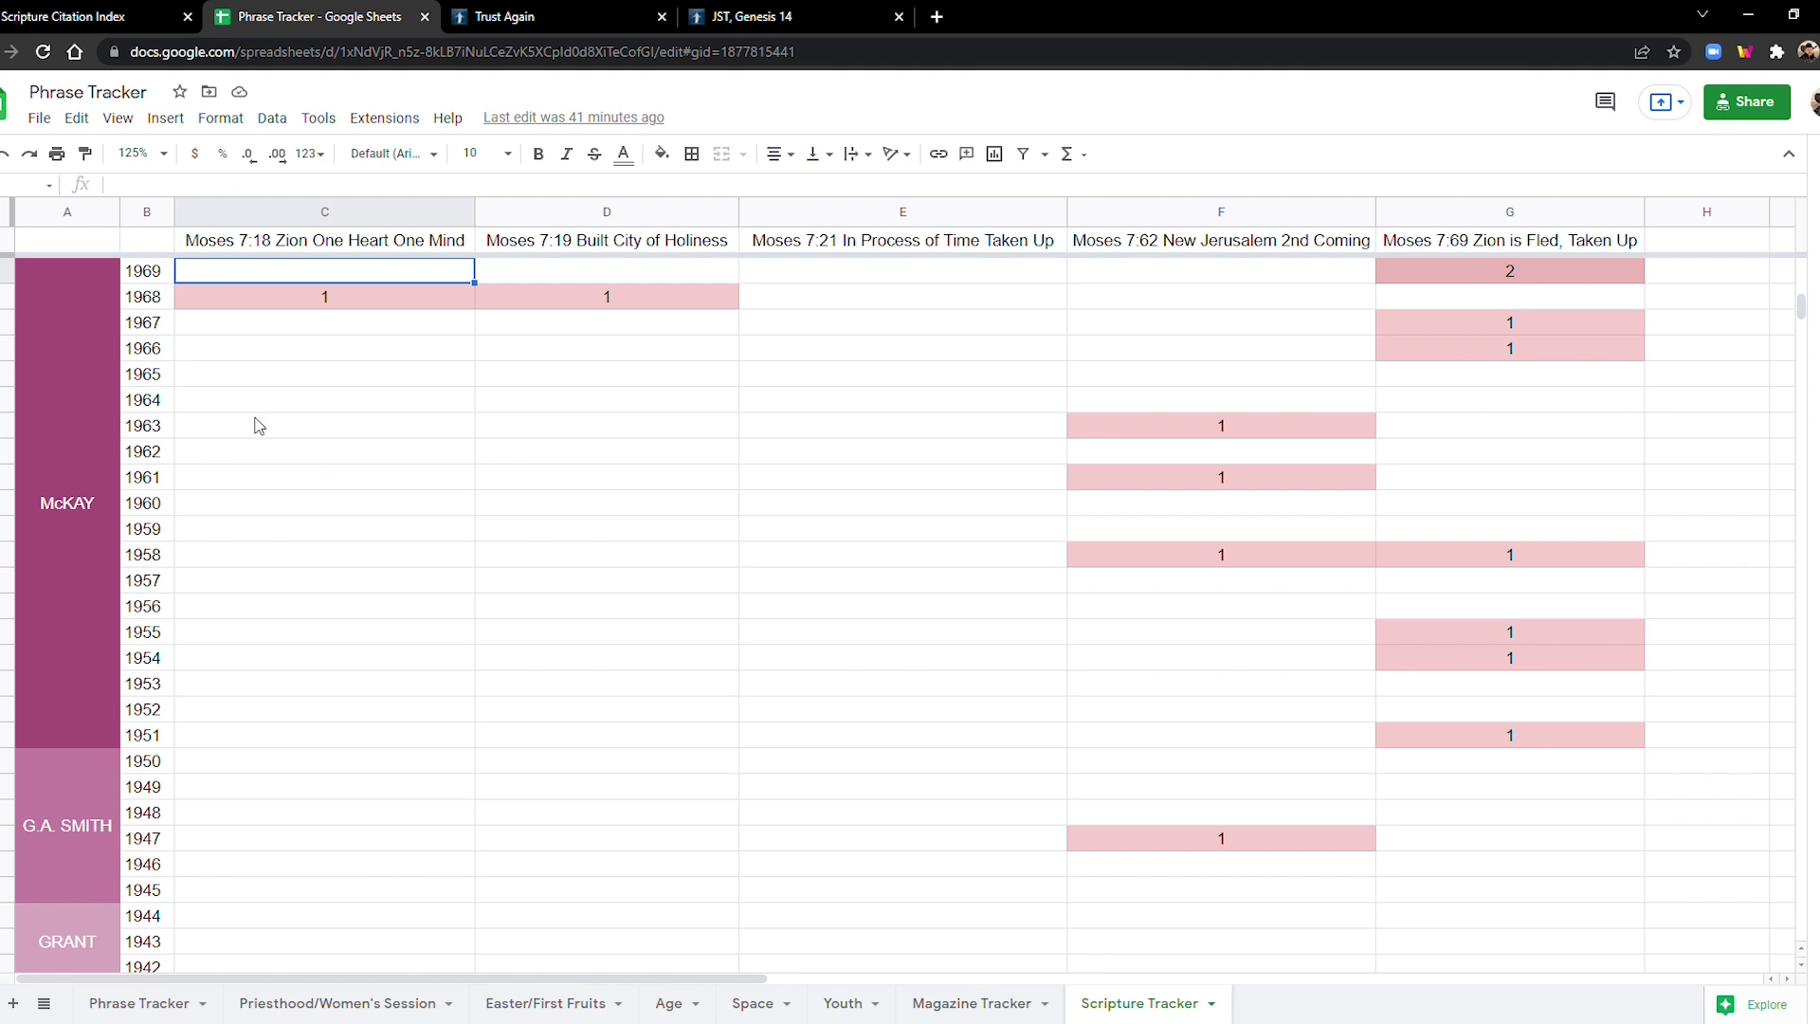
Step: Select the counts of all five Moses 7 verses for 1970–1979 to examine that decade
{"action": "scroll", "coordinate": [259, 426], "scroll_direction": "up", "scroll_amount": 5}
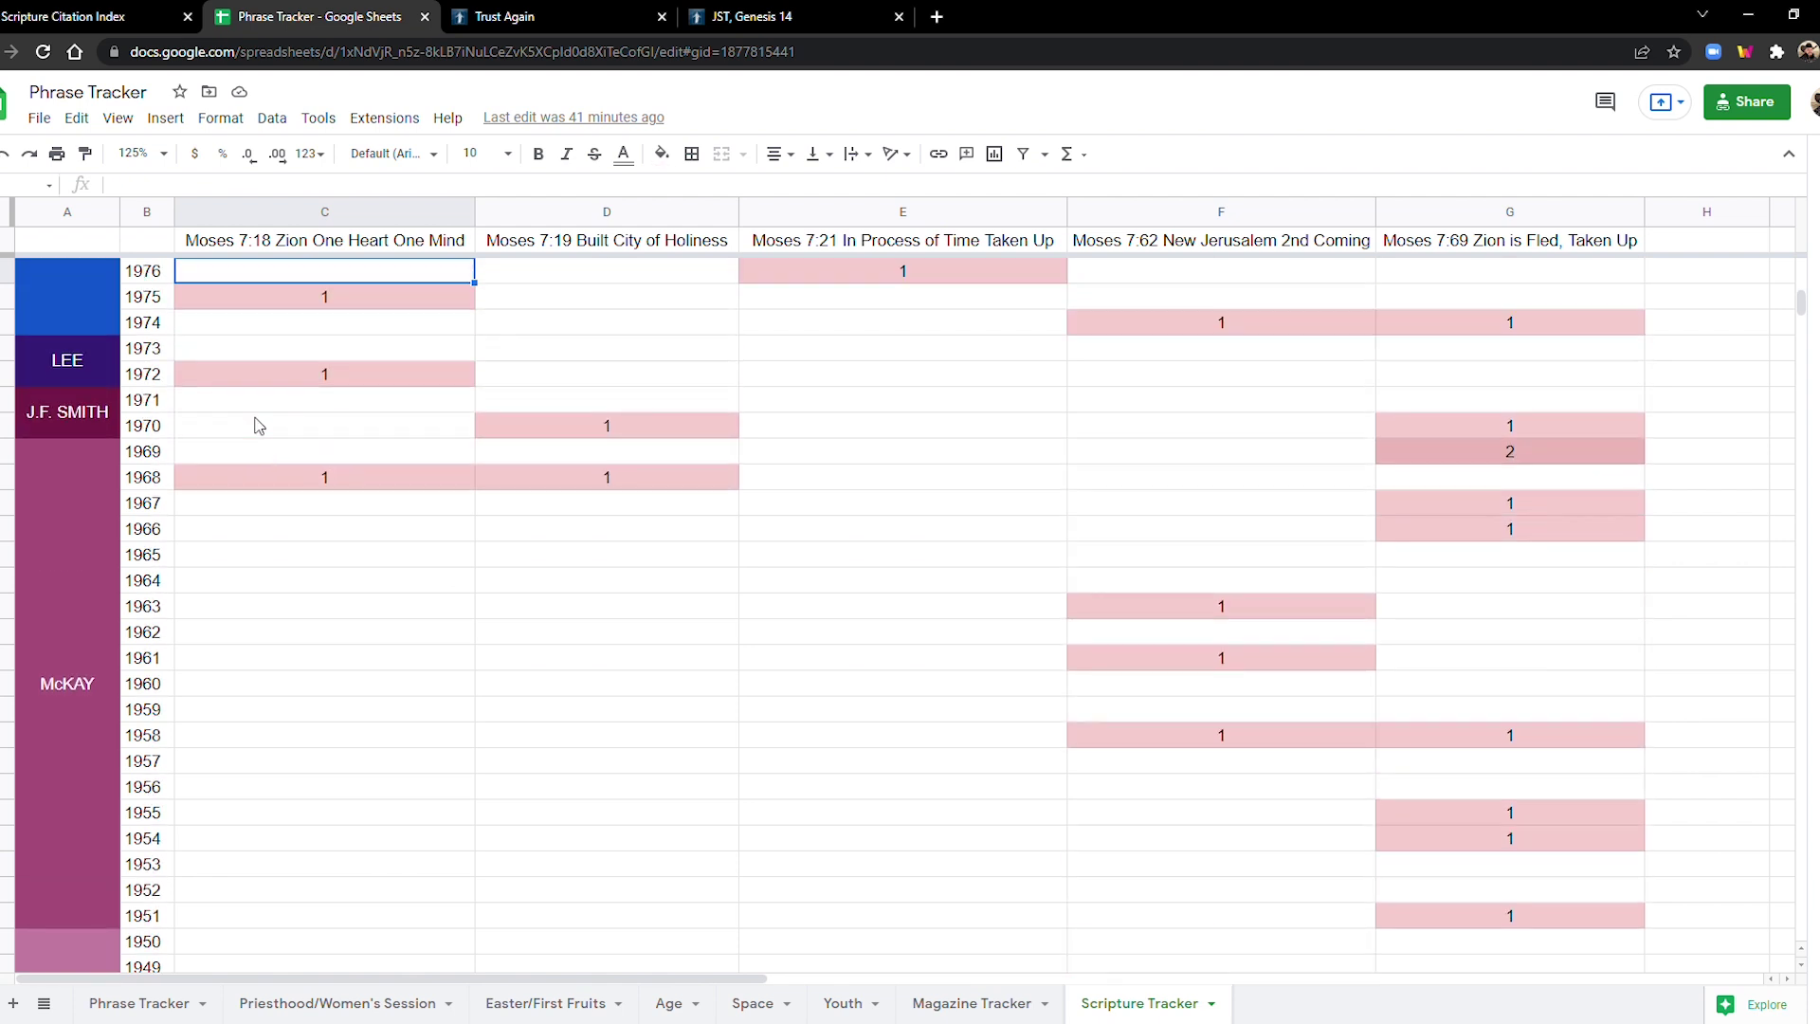
{"action": "scroll", "coordinate": [259, 426], "scroll_direction": "up", "scroll_amount": 1}
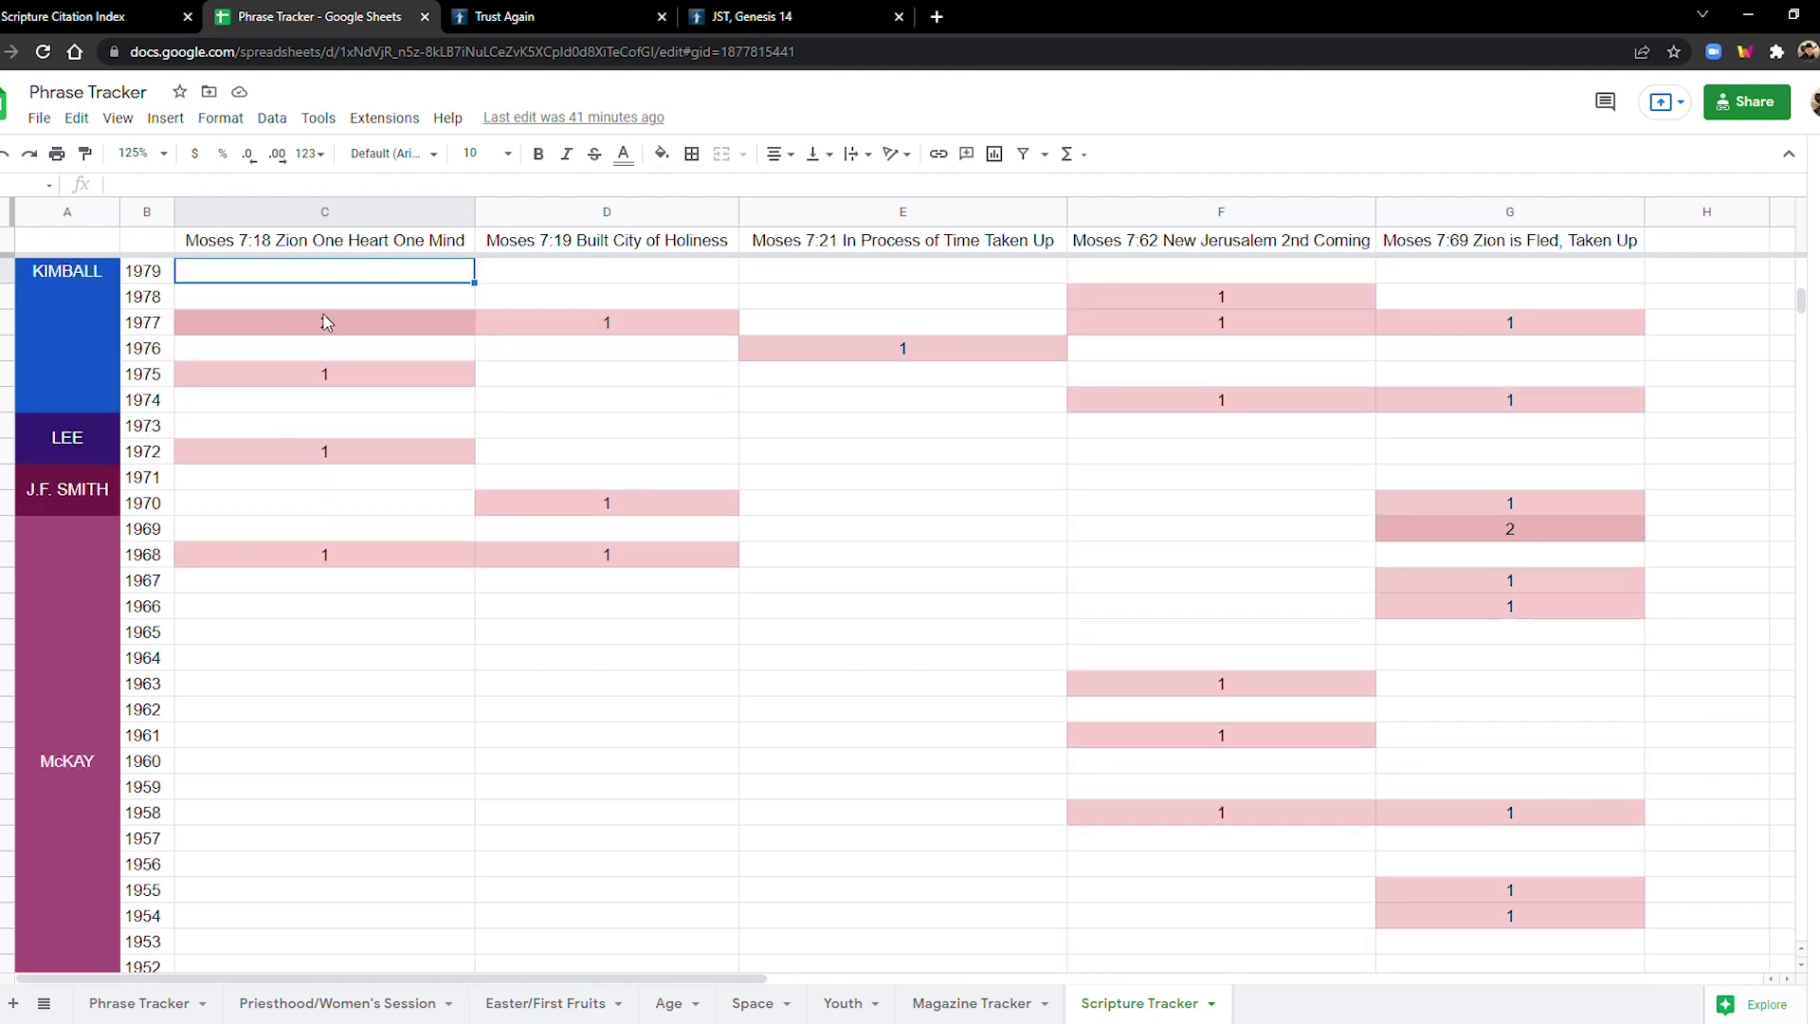
{"action": "left_click_drag", "start_coordinate": [273, 277], "coordinate": [1483, 508]}
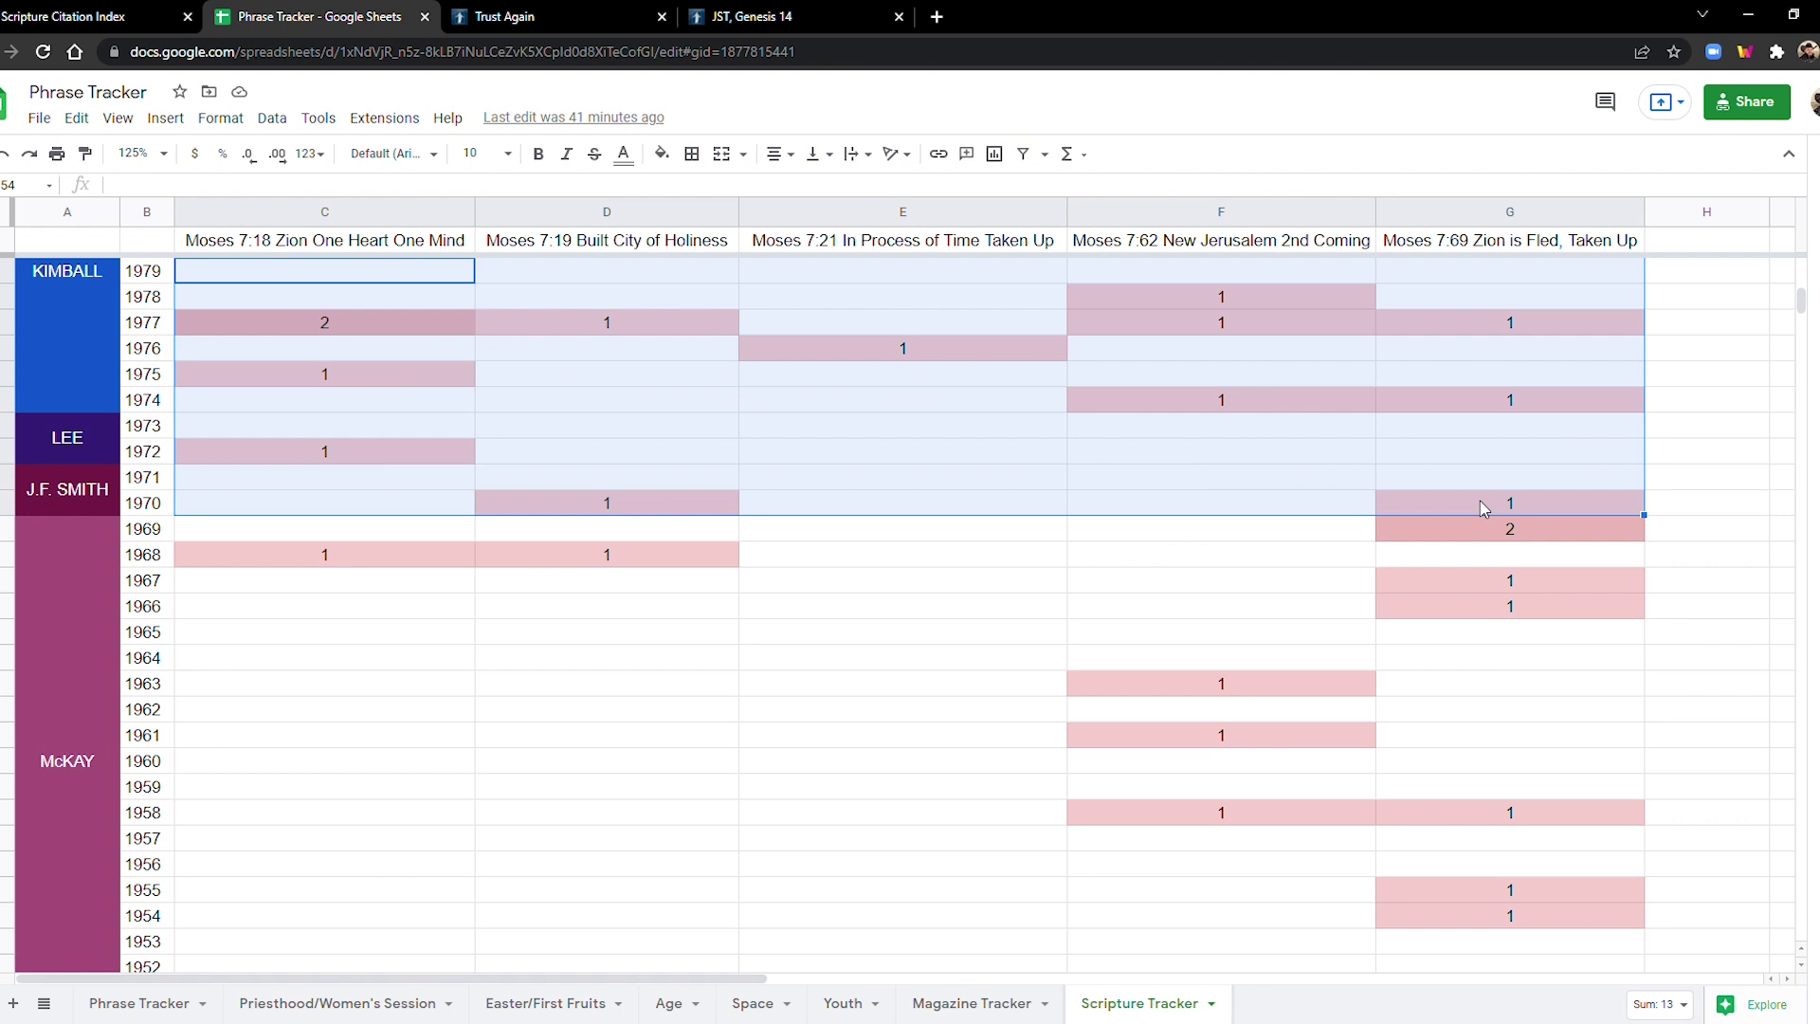
Step: Move up the Moses 7:21 column to 1989 and examine the yearly citations of the five verses through the 1980s
{"action": "left_click", "coordinate": [812, 610]}
{"action": "key", "text": "Up"}
{"action": "key", "text": "Up"}
{"action": "key", "text": "Up"}
{"action": "key", "text": "Up"}
{"action": "key", "text": "Up"}
{"action": "key", "text": "Up"}
{"action": "key", "text": "Up"}
{"action": "key", "text": "Up"}
{"action": "key", "text": "Up"}
{"action": "key", "text": "Up"}
{"action": "key", "text": "Up"}
{"action": "key", "text": "Up"}
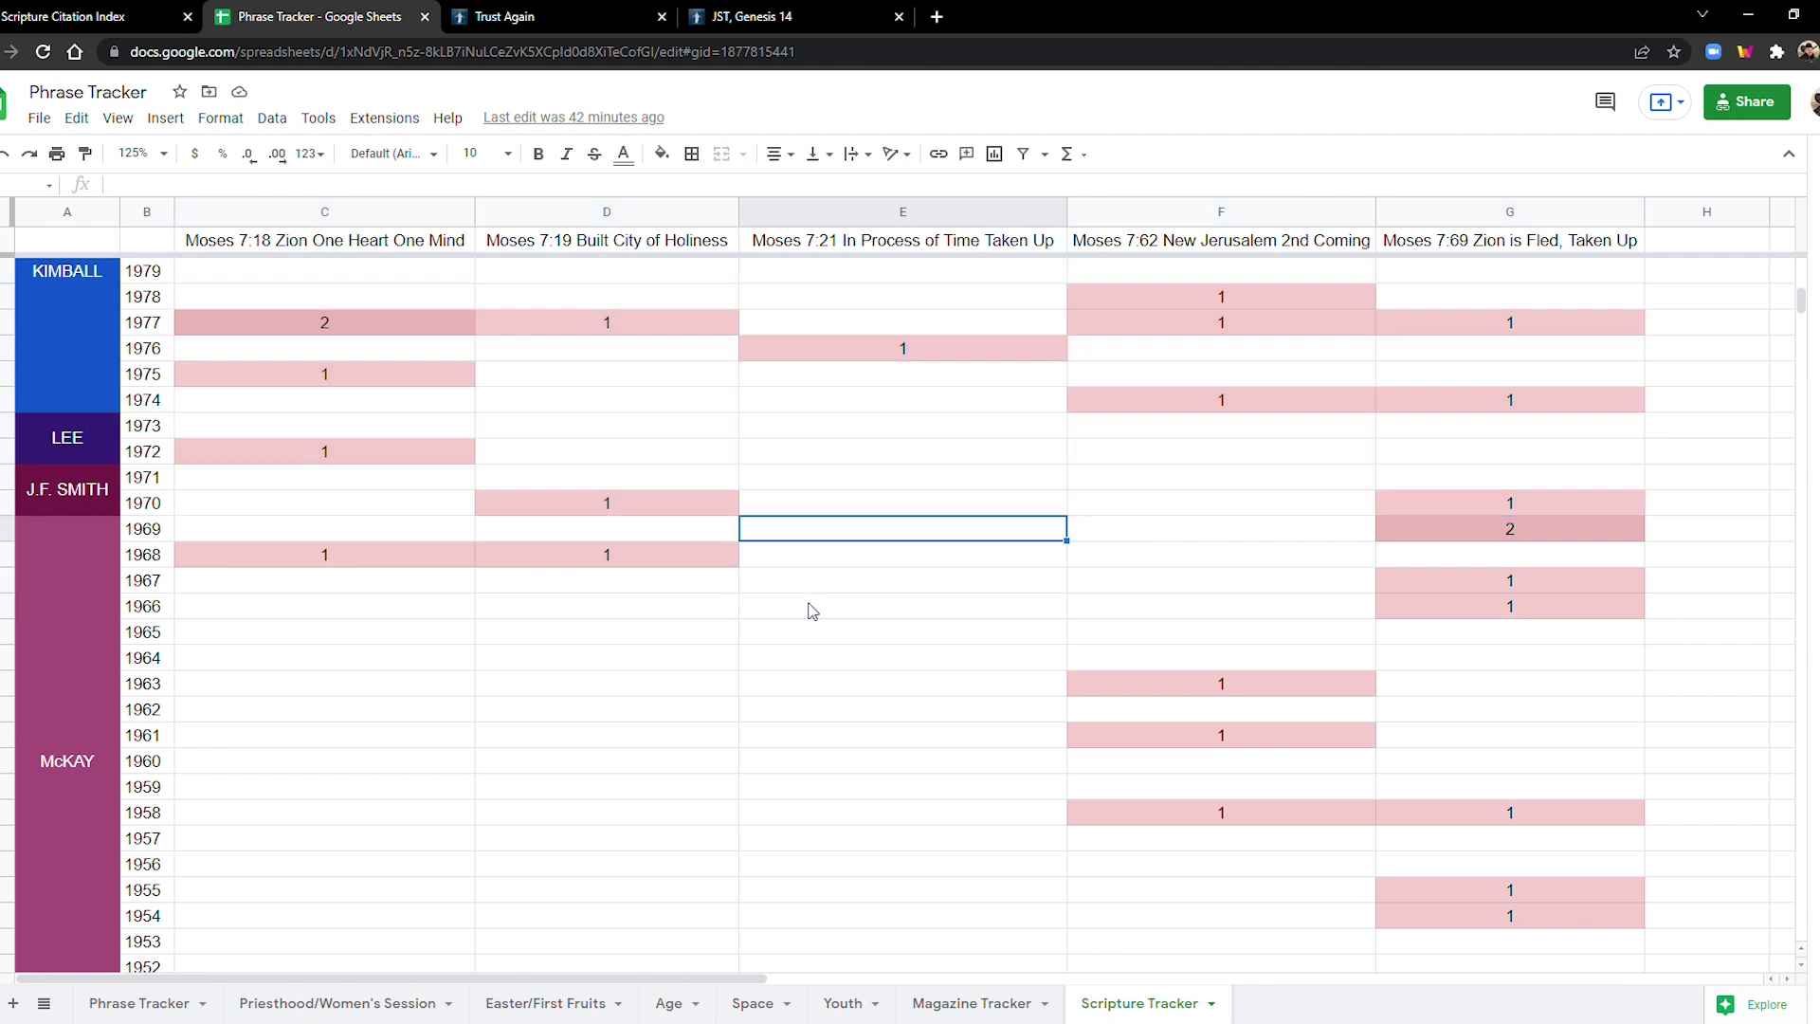
{"action": "key", "text": "Up"}
{"action": "key", "text": "Up"}
{"action": "key", "text": "Up"}
{"action": "key", "text": "Up"}
{"action": "key", "text": "Up"}
{"action": "key", "text": "Up"}
{"action": "key", "text": "Up"}
{"action": "key", "text": "Up"}
{"action": "key", "text": "Up"}
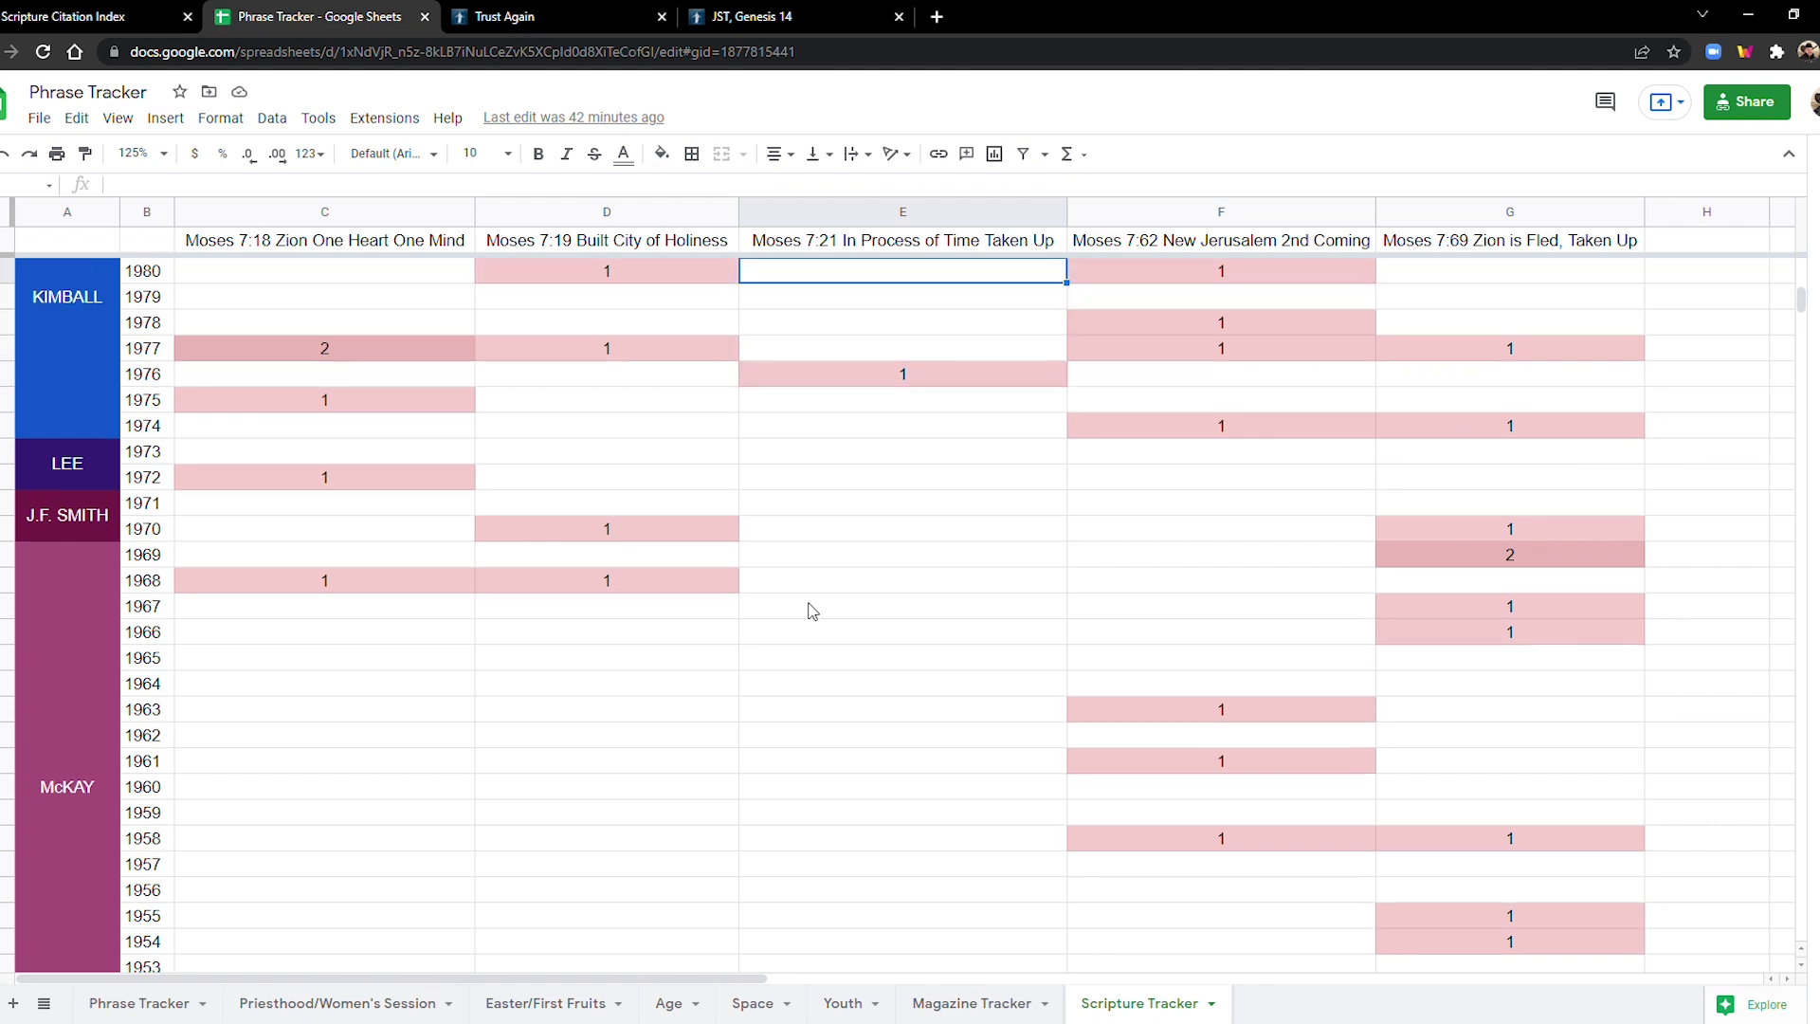
{"action": "key", "text": "Up"}
{"action": "key", "text": "Up"}
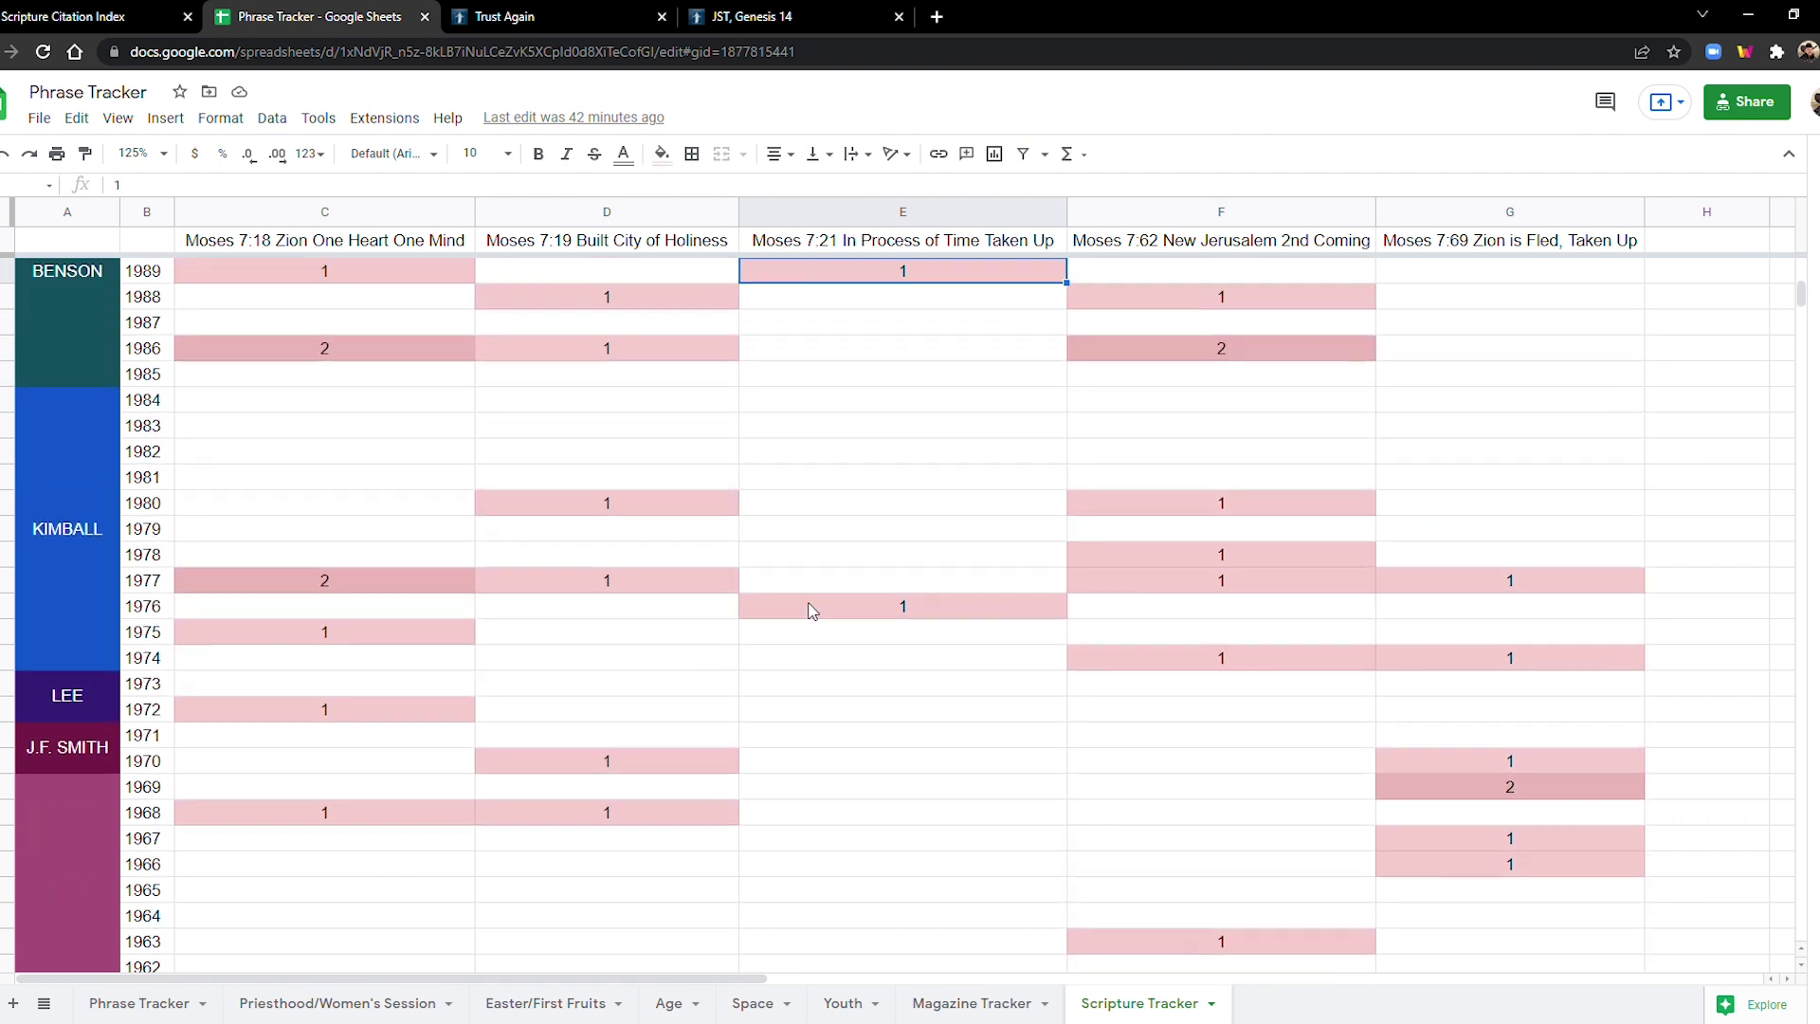
Step: Select the counts of all five Moses 7 verses for 1980–1989 and for 1990–1999 to compare the two decades
{"action": "left_click_drag", "start_coordinate": [237, 272], "coordinate": [1453, 503]}
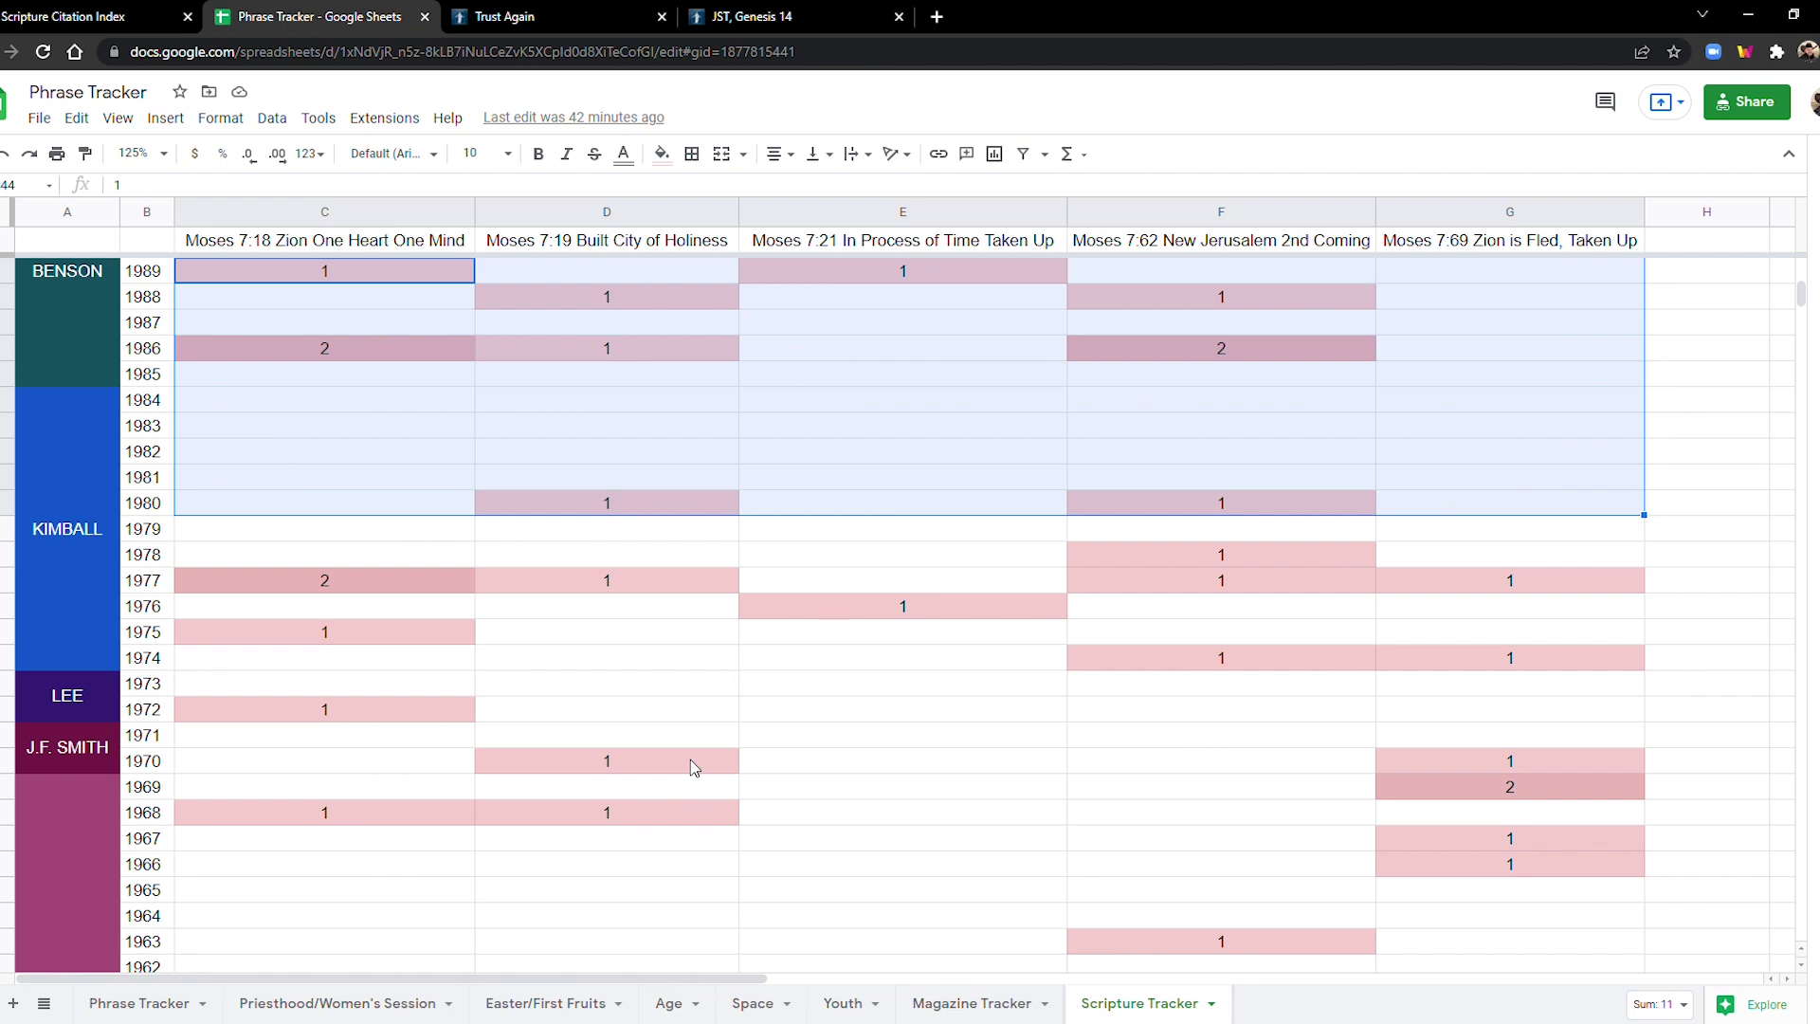
{"action": "scroll", "coordinate": [730, 748], "scroll_direction": "up", "scroll_amount": 5}
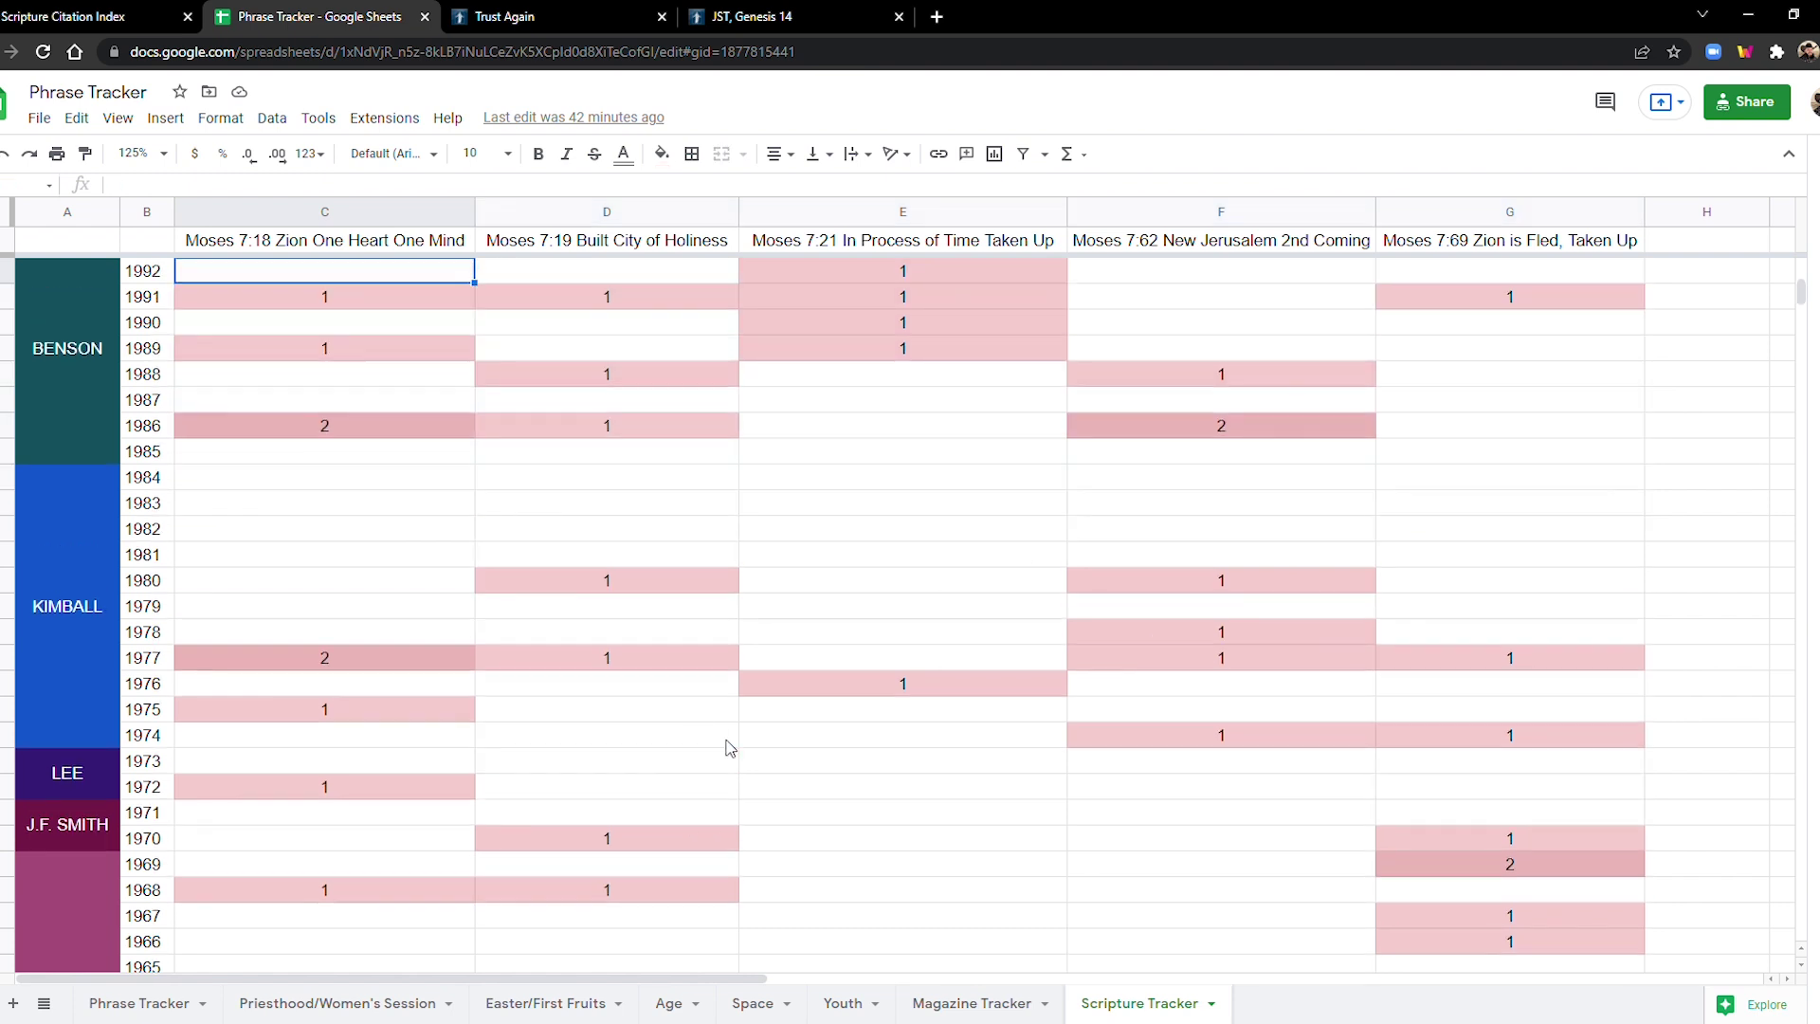
{"action": "scroll", "coordinate": [730, 747], "scroll_direction": "up", "scroll_amount": 2}
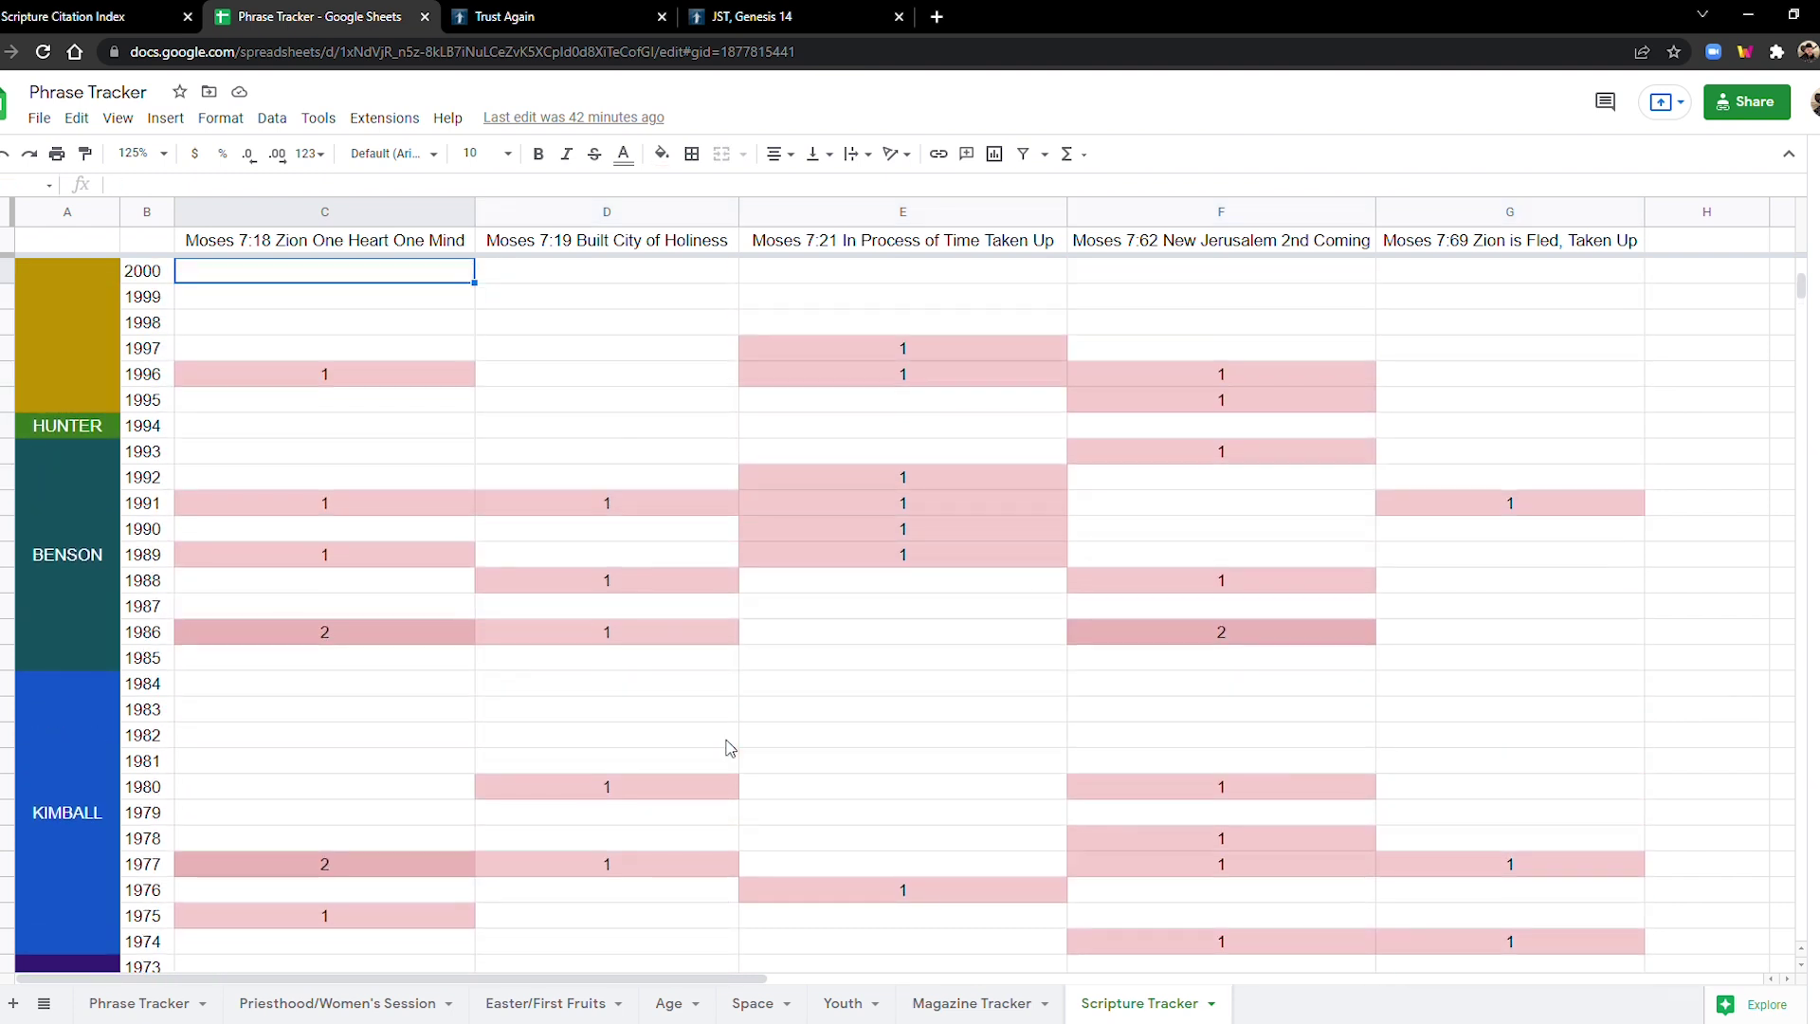
{"action": "left_click_drag", "start_coordinate": [225, 301], "coordinate": [1422, 531]}
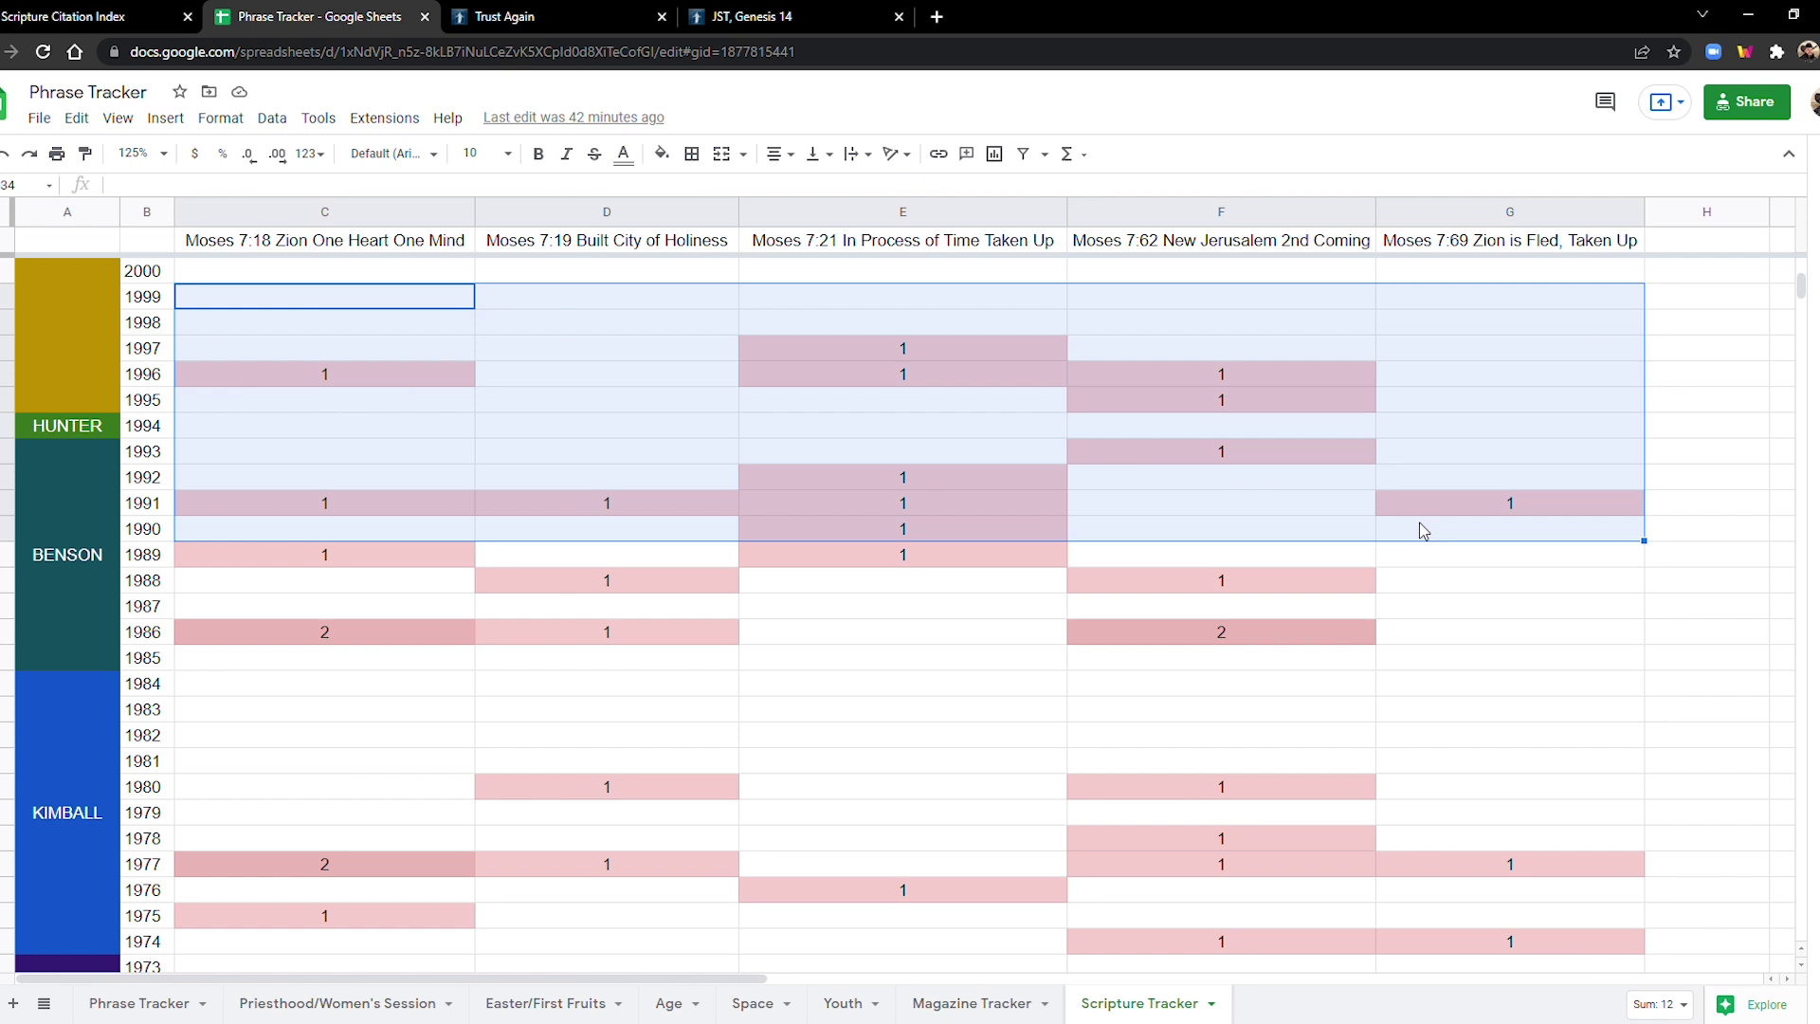
Step: Move up the Moses 7:18 column to 2009 and select the counts of all five verses for 2000–2009
{"action": "scroll", "coordinate": [493, 711], "scroll_direction": "up", "scroll_amount": 1}
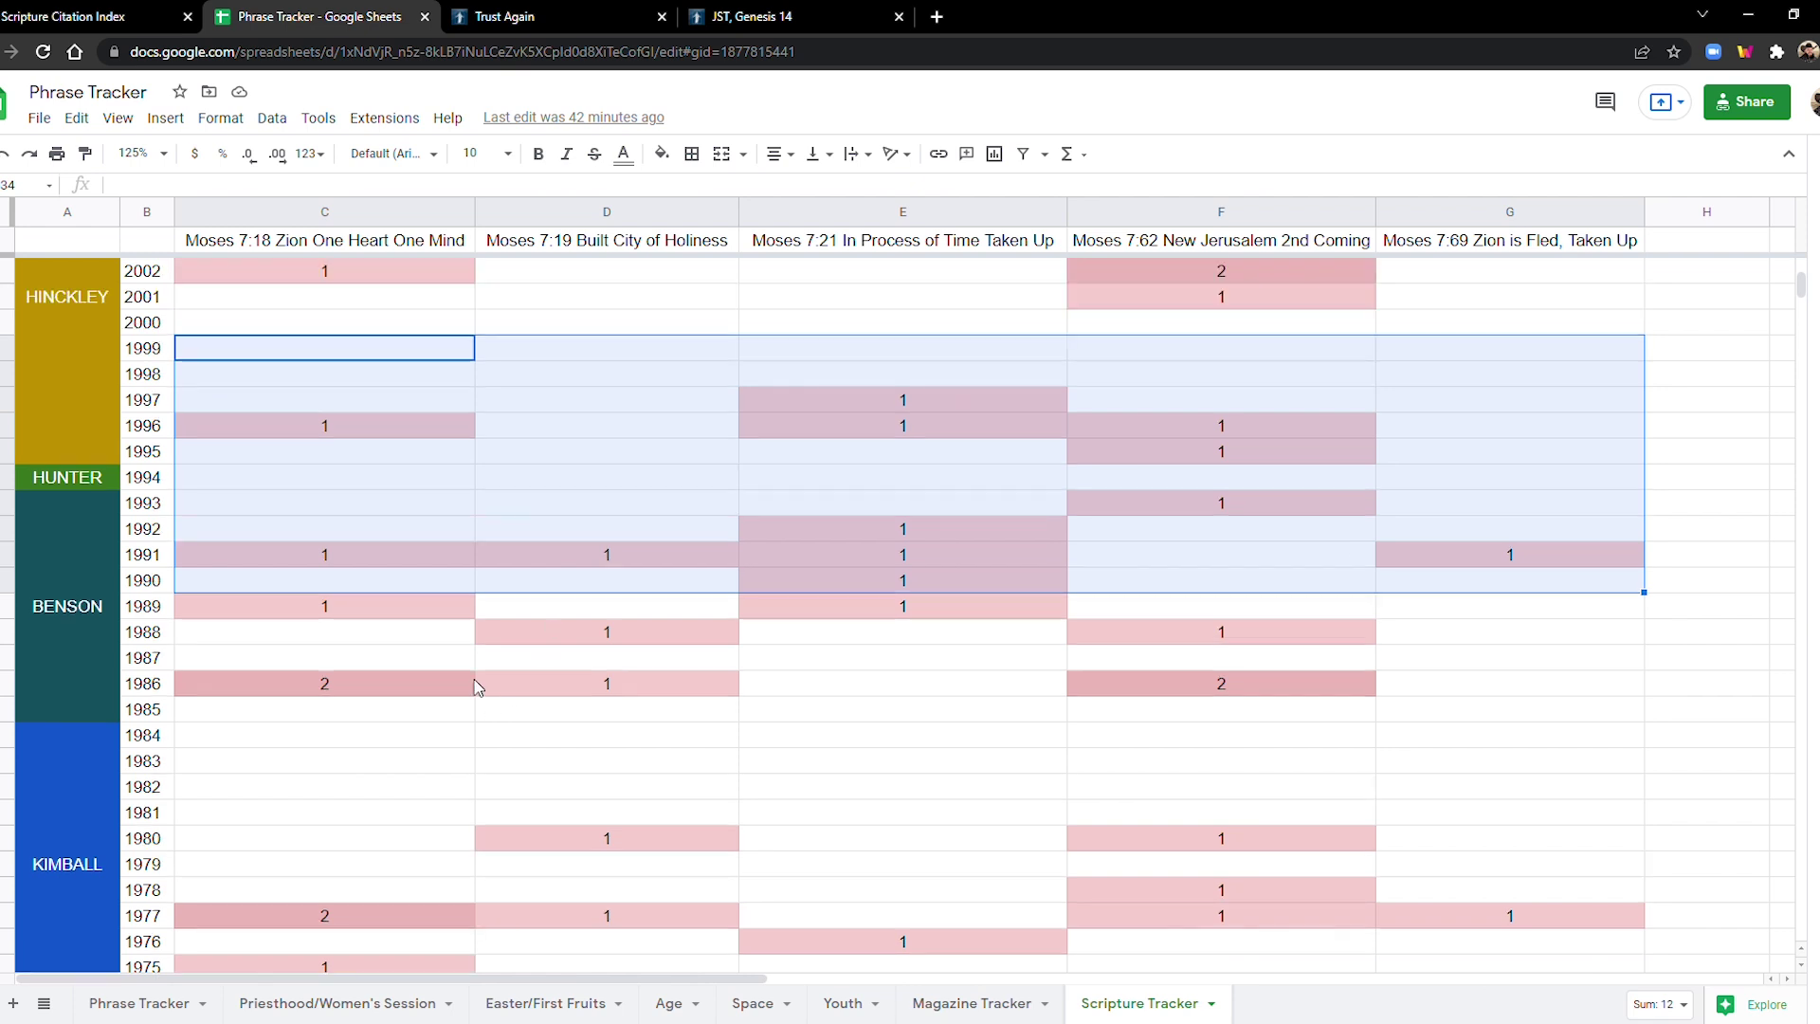
{"action": "scroll", "coordinate": [479, 687], "scroll_direction": "up", "scroll_amount": 4}
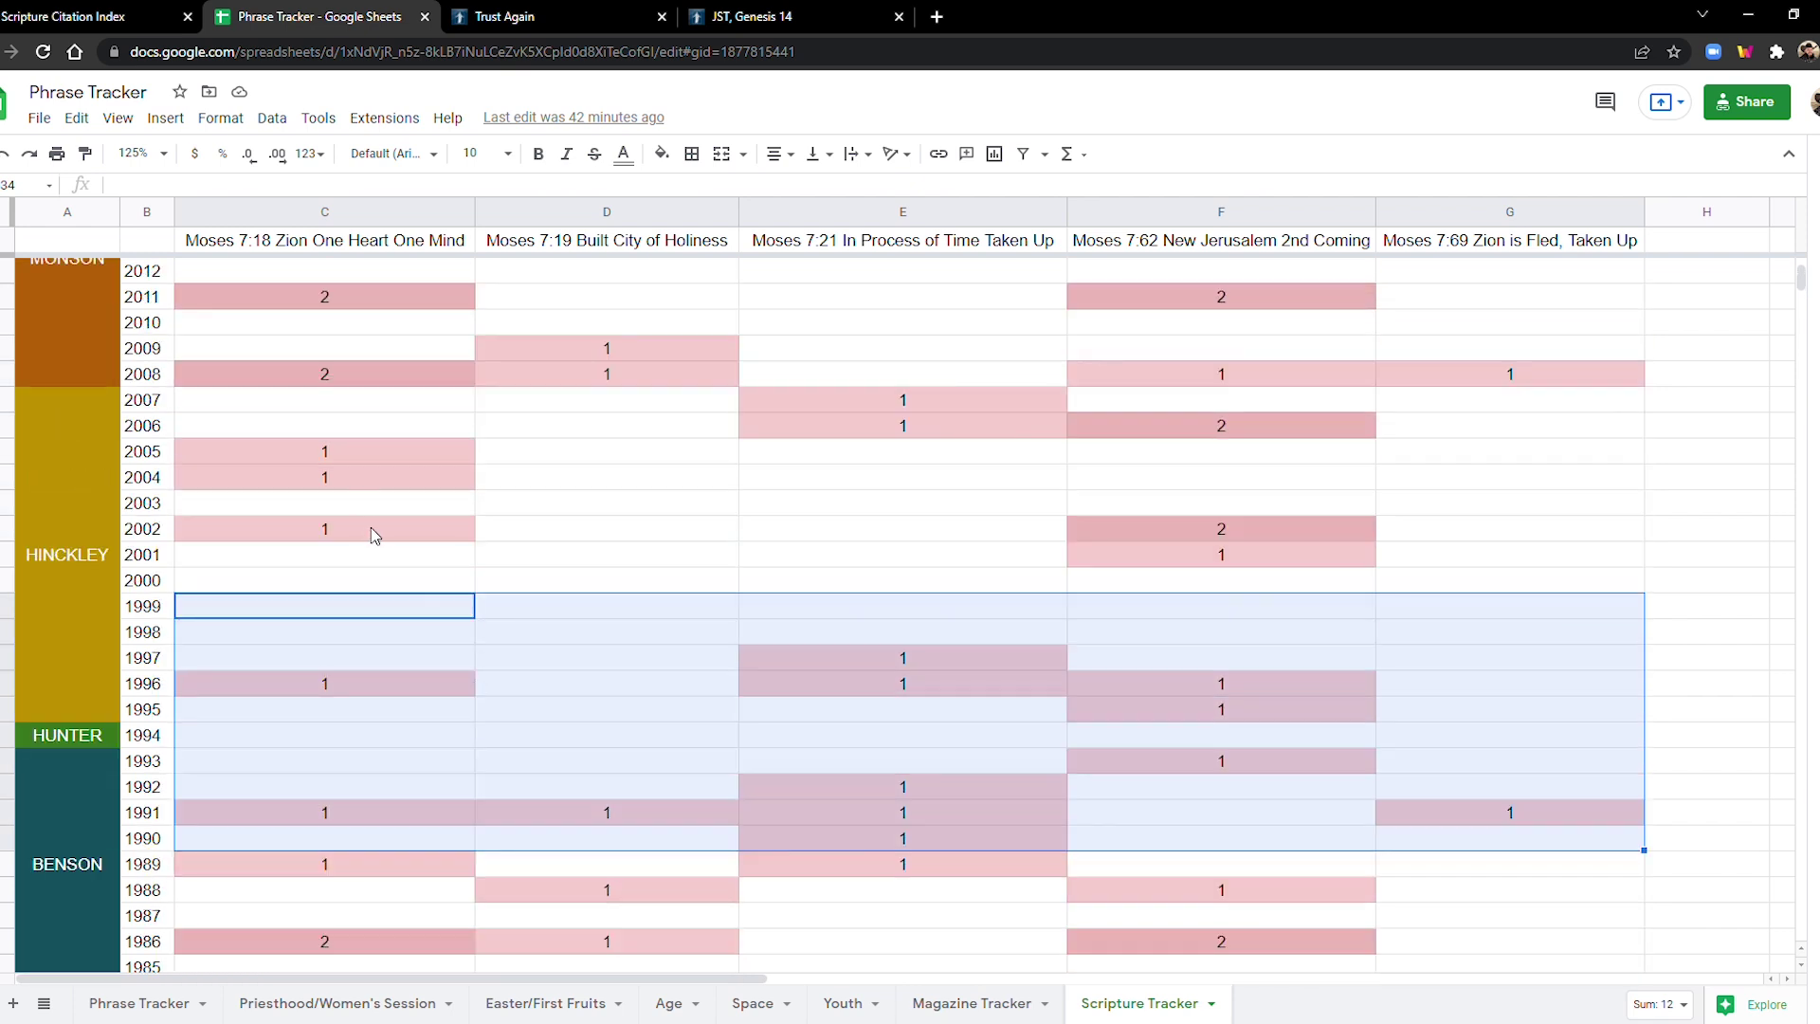
{"action": "scroll", "coordinate": [293, 330], "scroll_direction": "down", "scroll_amount": 1}
{"action": "scroll", "coordinate": [285, 417], "scroll_direction": "down", "scroll_amount": 2}
{"action": "scroll", "coordinate": [284, 417], "scroll_direction": "up", "scroll_amount": 1}
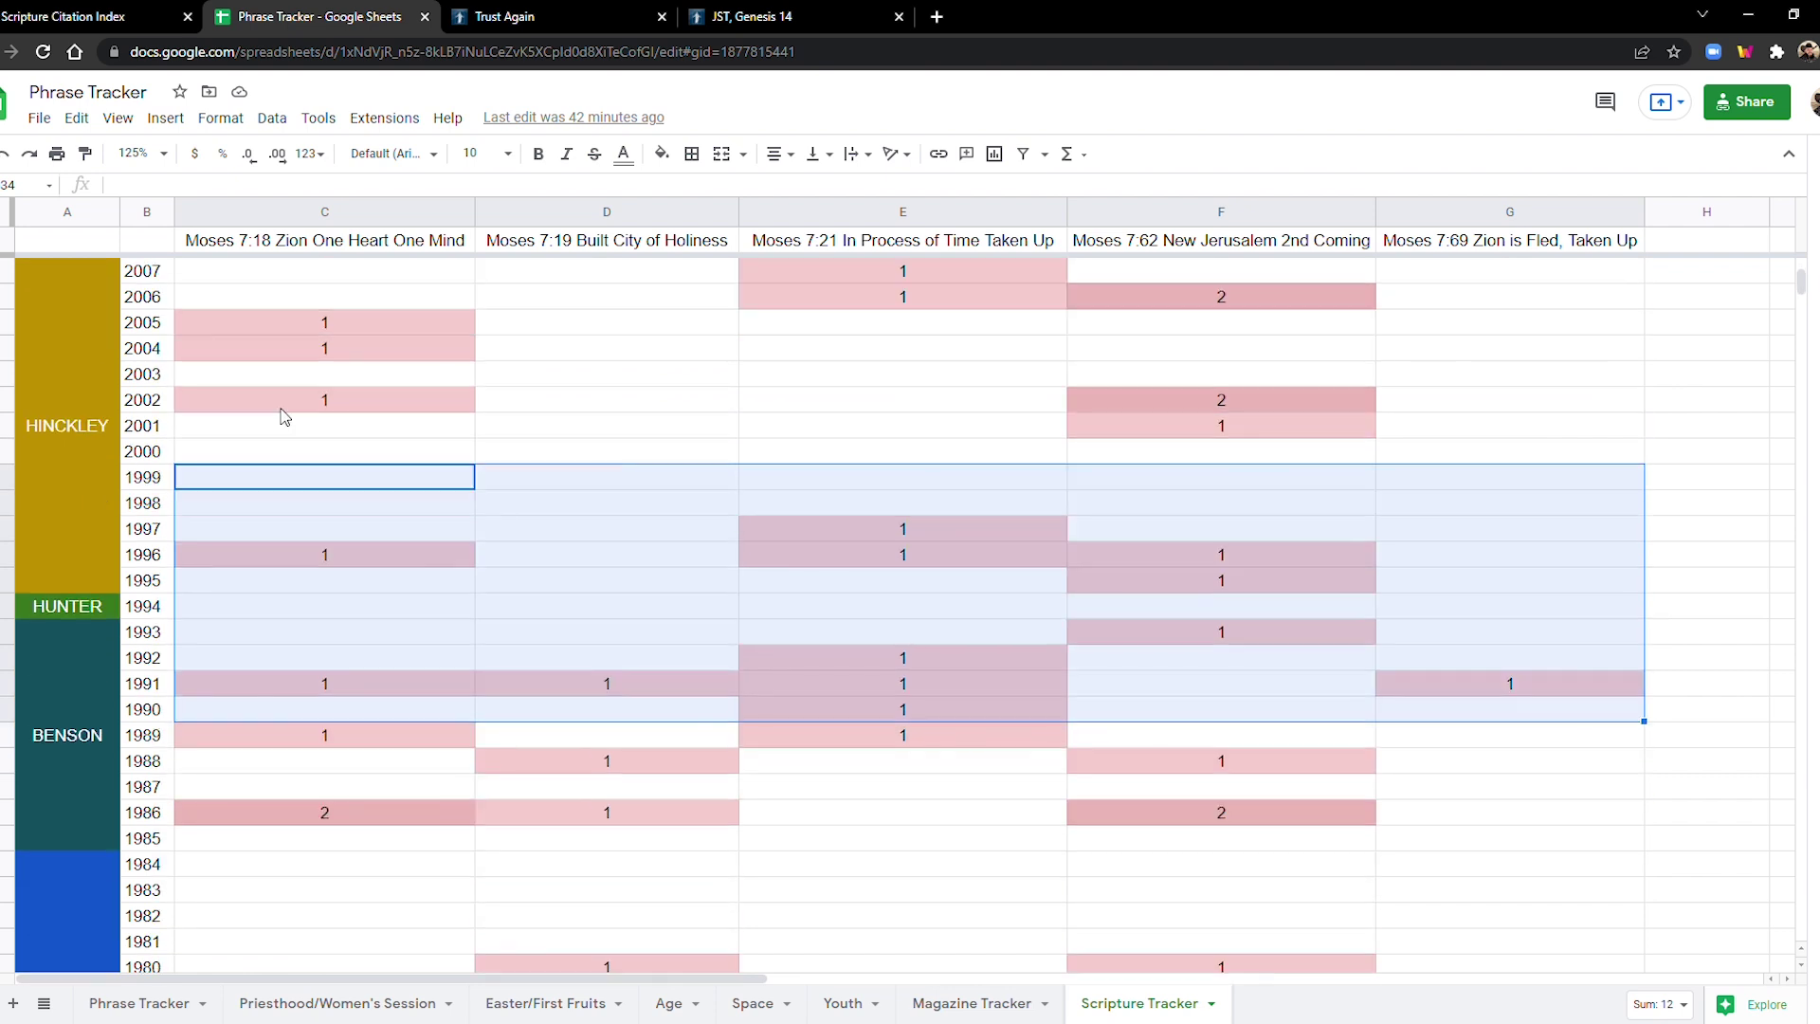
{"action": "key", "text": "Up"}
{"action": "key", "text": "Up"}
{"action": "key", "text": "Up"}
{"action": "key", "text": "Up"}
{"action": "key", "text": "Up"}
{"action": "key", "text": "Up"}
{"action": "key", "text": "Up"}
{"action": "key", "text": "Up"}
{"action": "key", "text": "Up"}
{"action": "key", "text": "Up"}
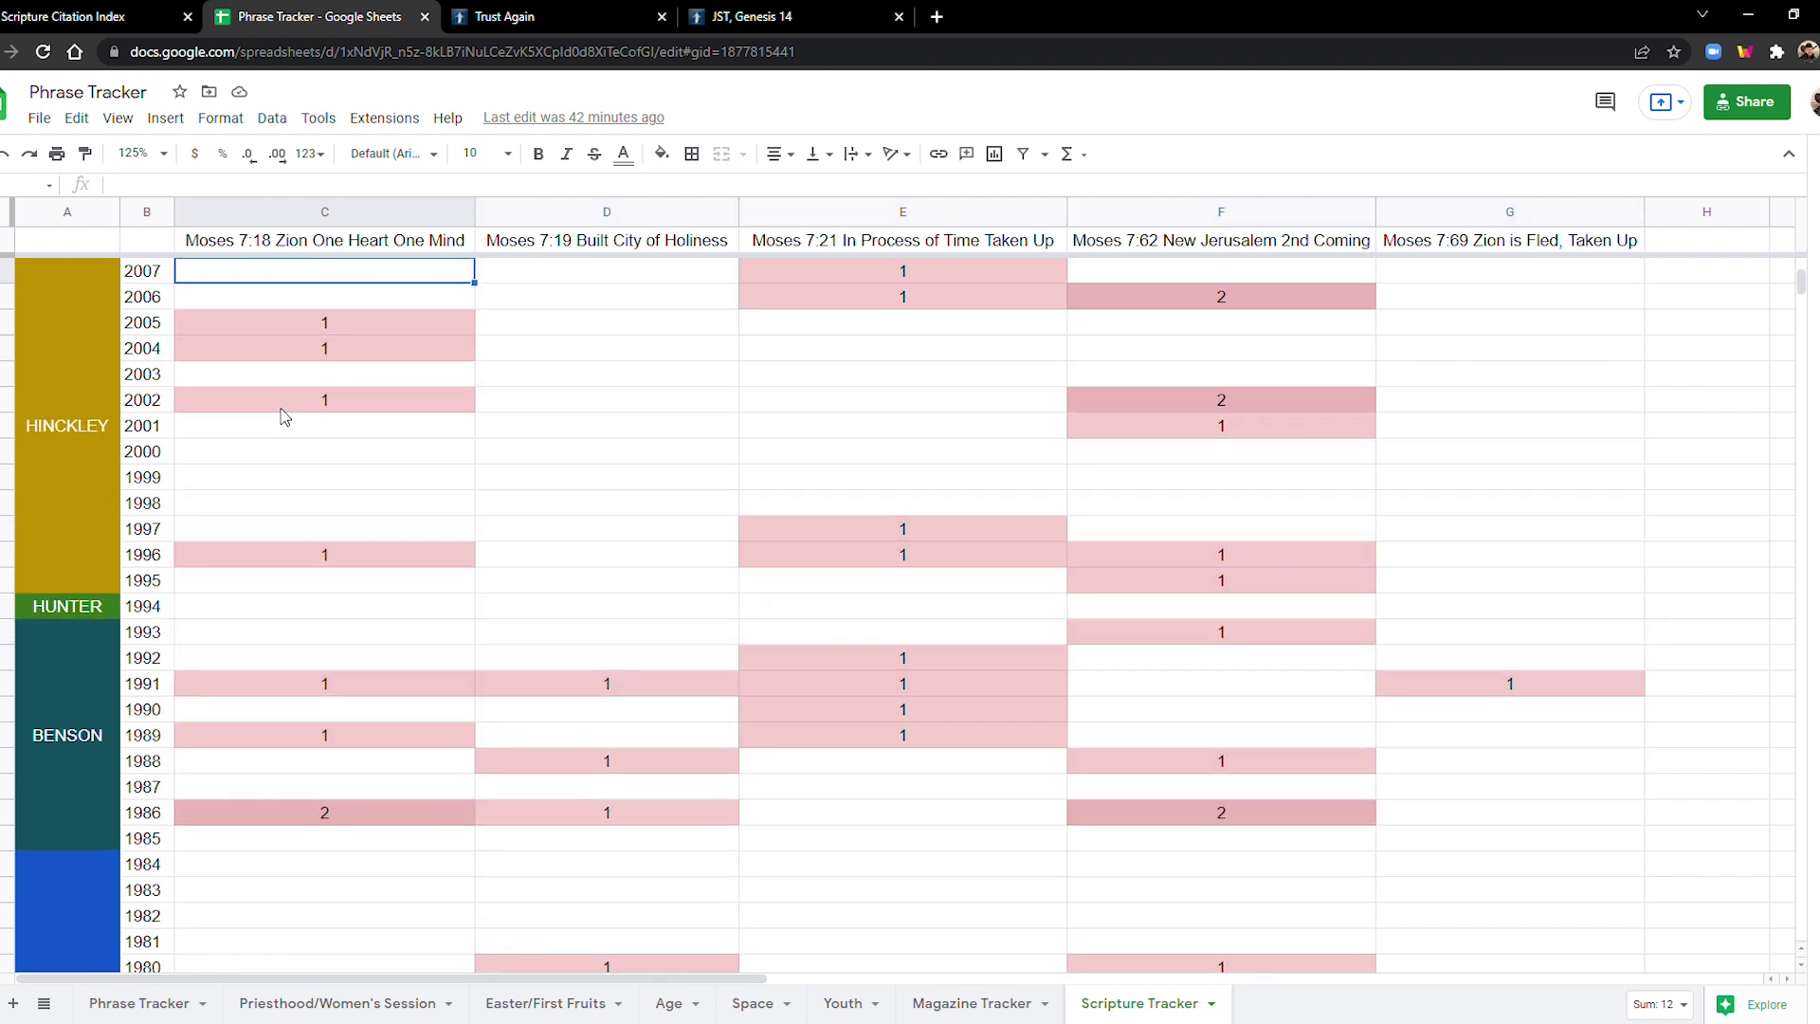
{"action": "scroll", "coordinate": [285, 417], "scroll_direction": "up", "scroll_amount": 1}
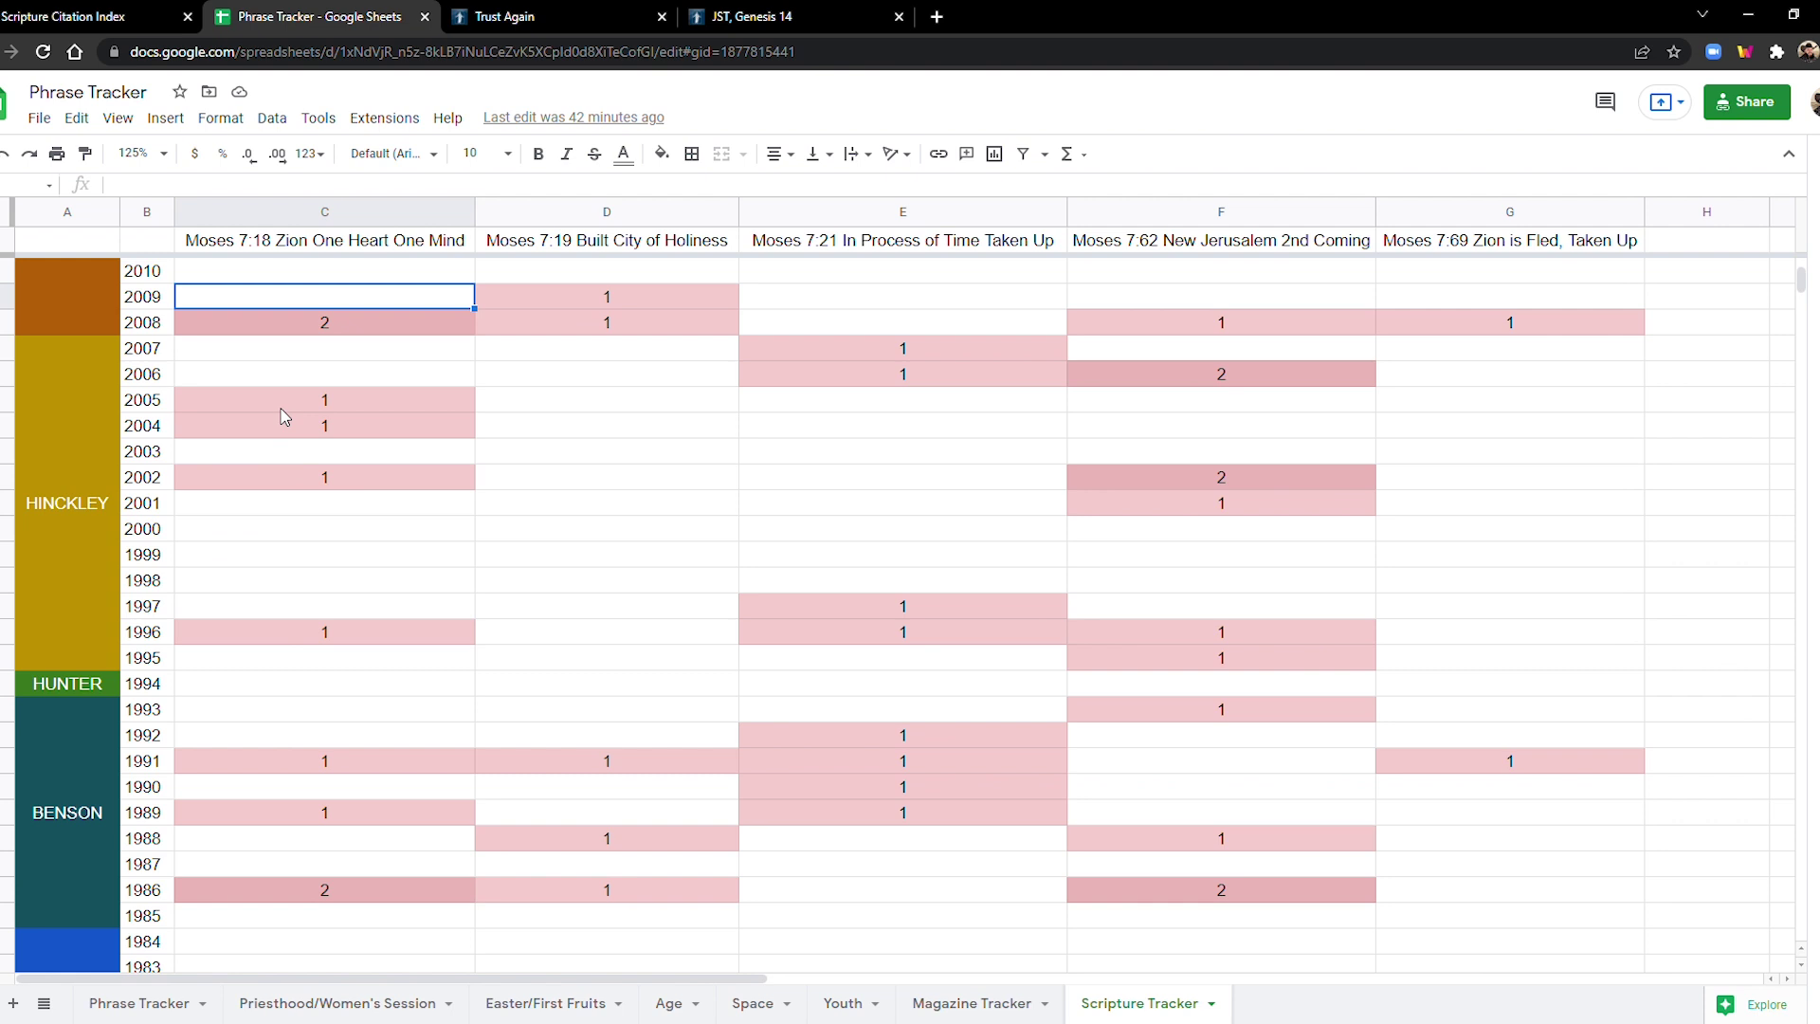
{"action": "left_click_drag", "start_coordinate": [239, 300], "coordinate": [1431, 531]}
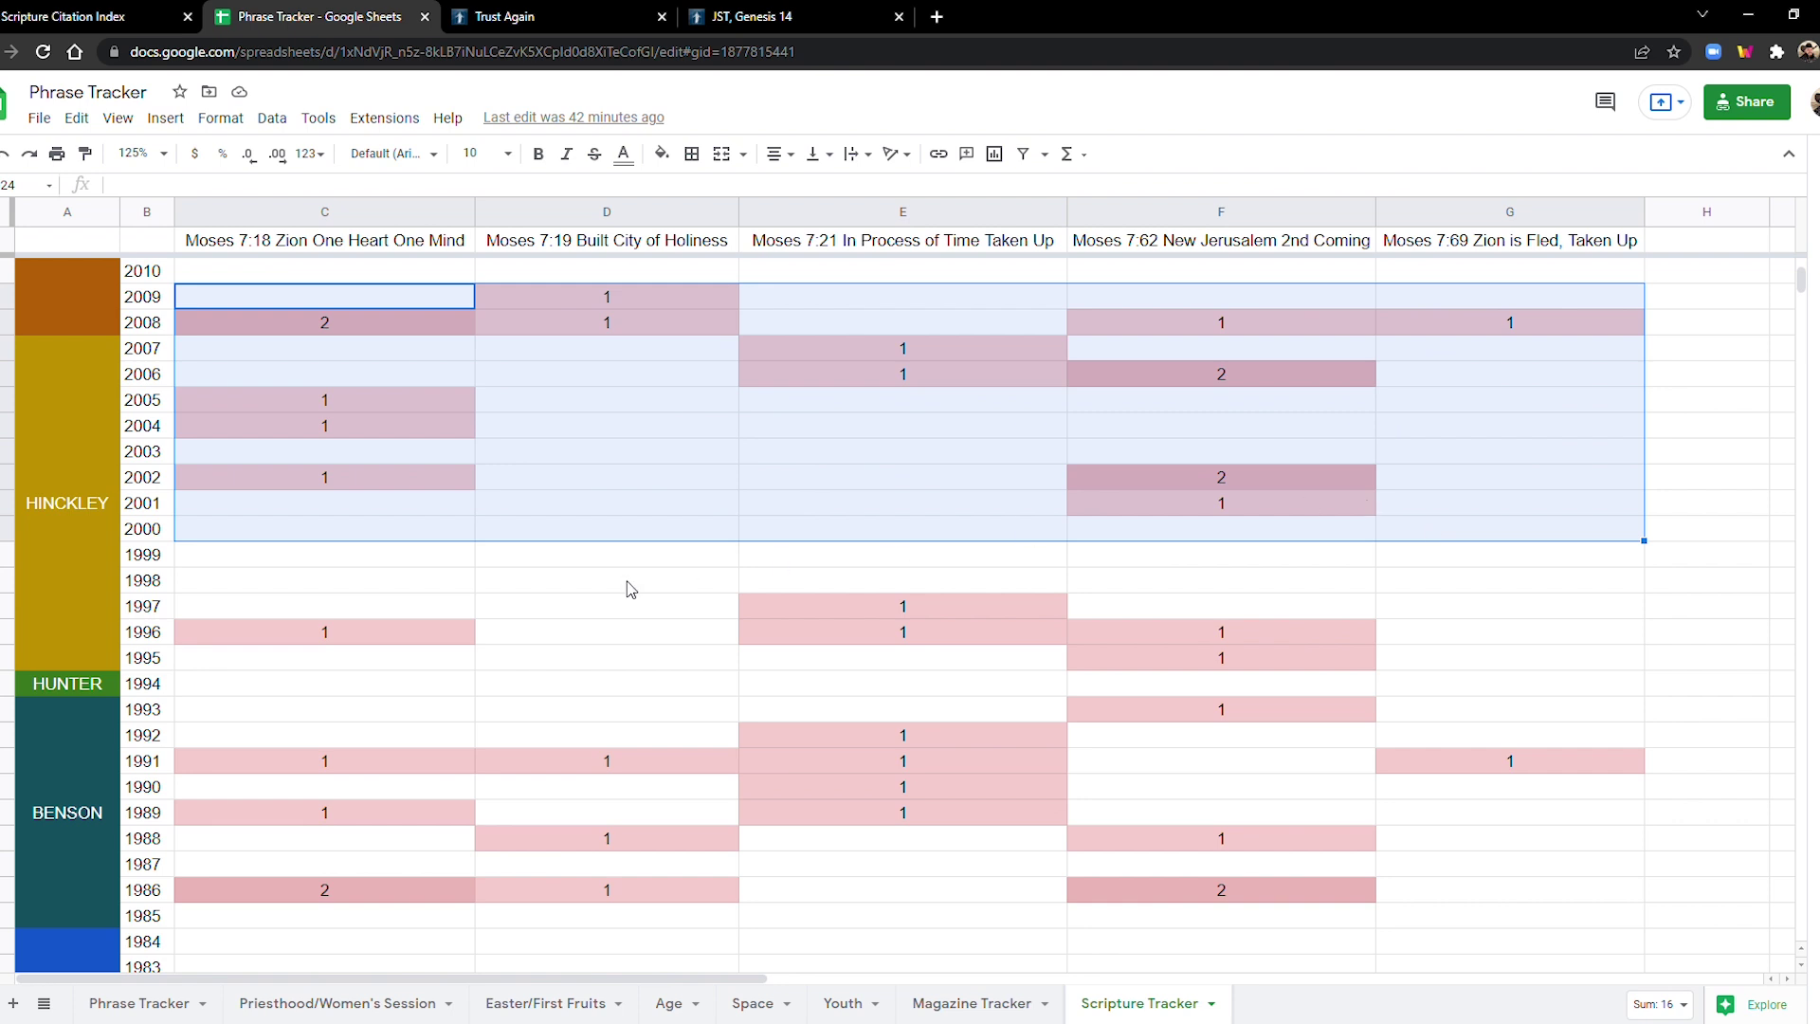
Step: Move up the Moses 7:18 column to 2019 and select the counts of all five verses for 2010–2019
{"action": "key", "text": "Up"}
{"action": "key", "text": "Up"}
{"action": "key", "text": "Up"}
{"action": "key", "text": "Up"}
{"action": "key", "text": "Up"}
{"action": "key", "text": "Up"}
{"action": "key", "text": "Up"}
{"action": "key", "text": "Up"}
{"action": "key", "text": "Up"}
{"action": "key", "text": "Up"}
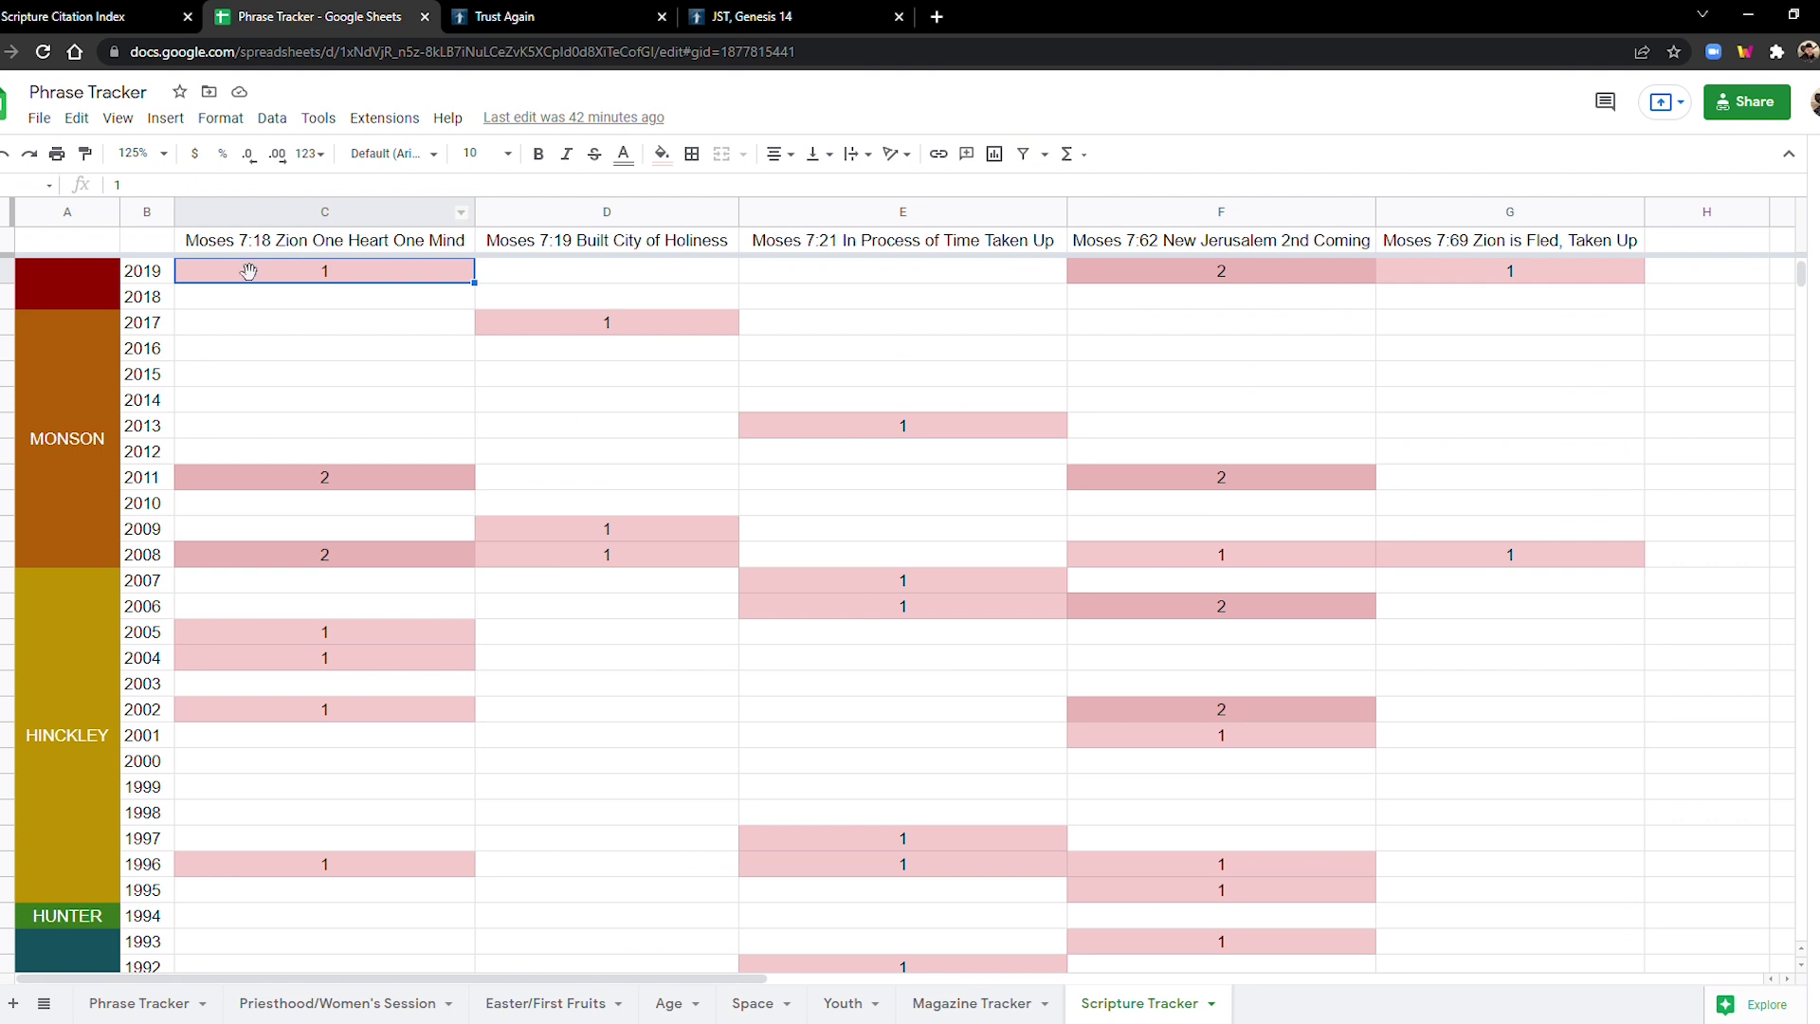
{"action": "left_click_drag", "start_coordinate": [240, 280], "coordinate": [1452, 518]}
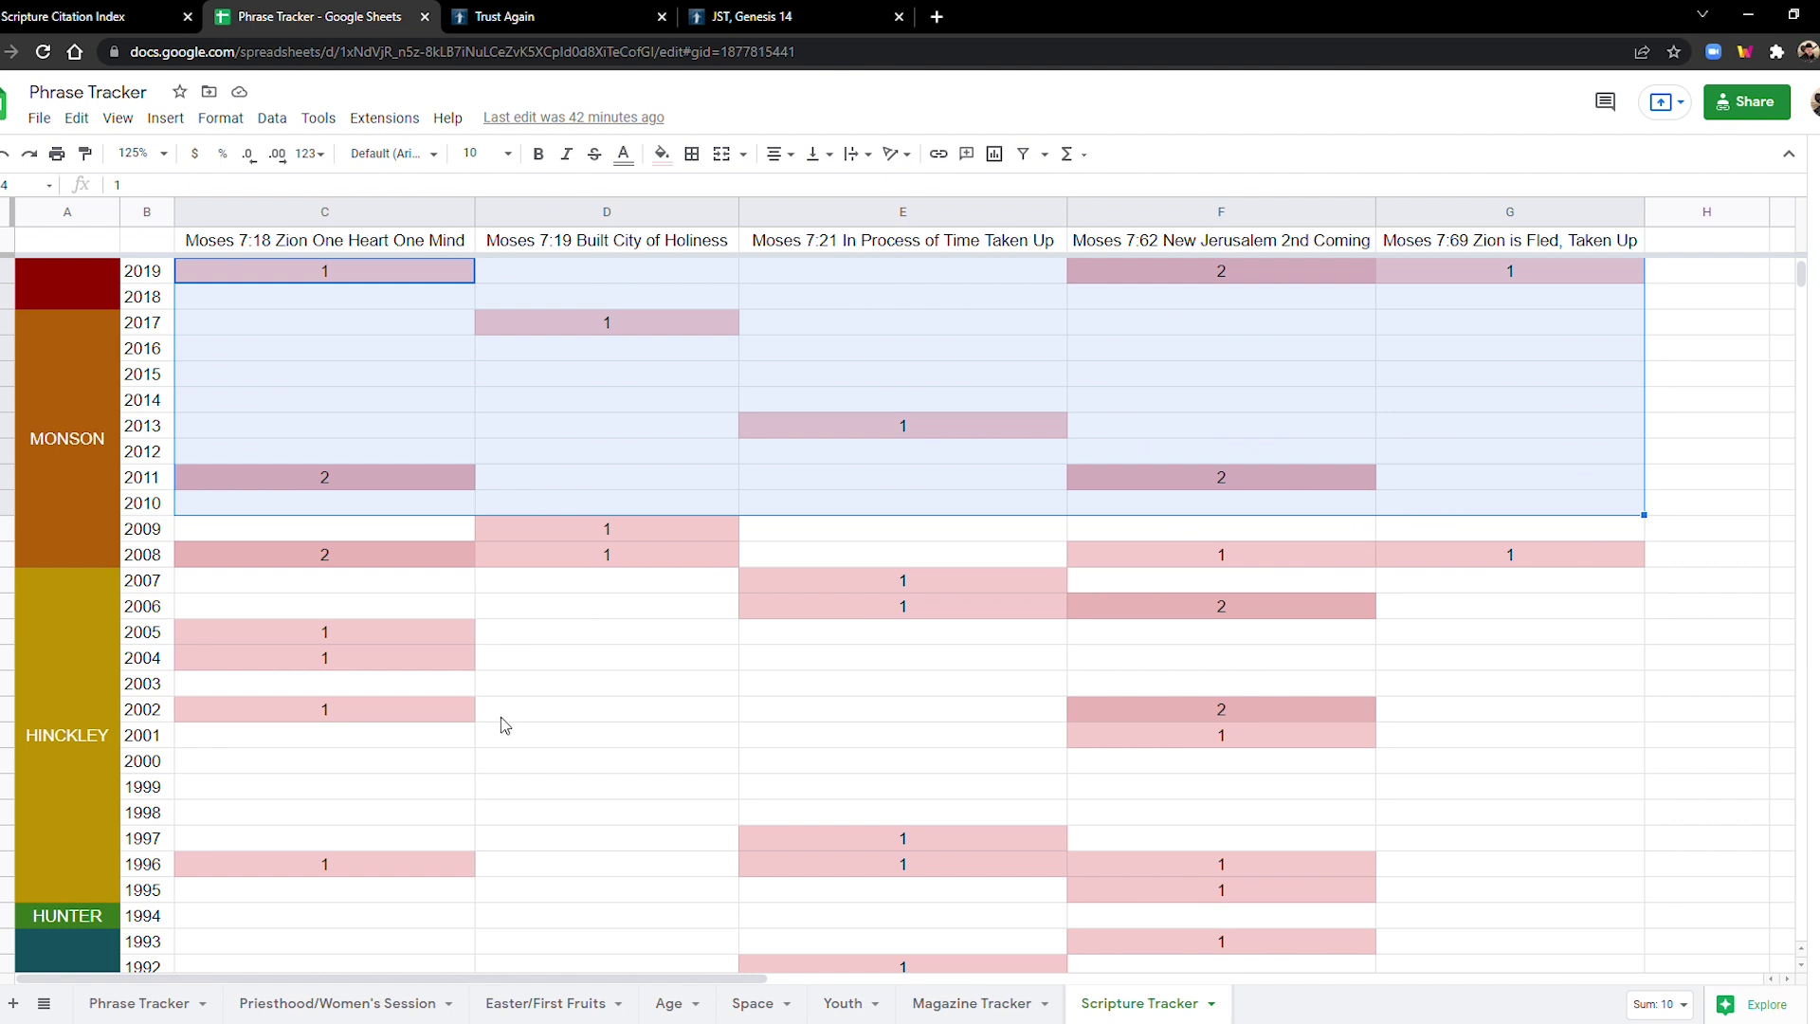
Step: Select the 2020 and 2021 counts of all five Moses 7 verses to examine the start of the 2020s
{"action": "scroll", "coordinate": [501, 717], "scroll_direction": "up", "scroll_amount": 2}
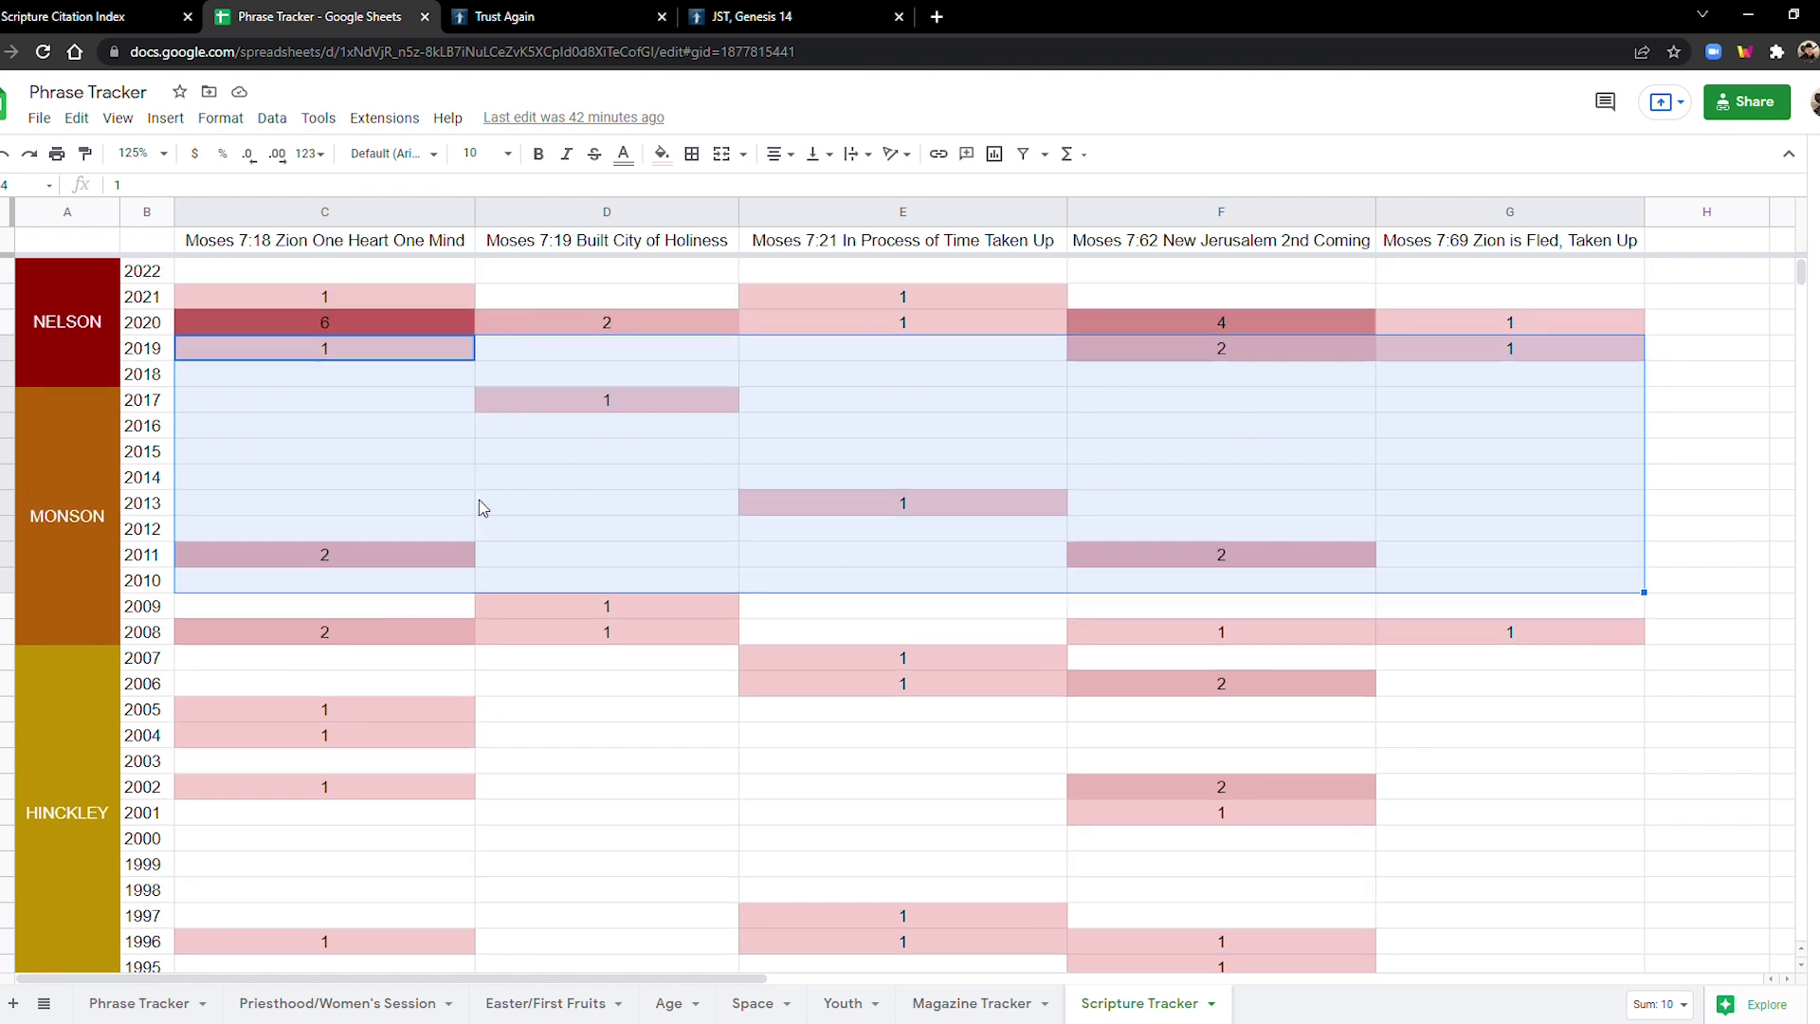
{"action": "left_click_drag", "start_coordinate": [269, 299], "coordinate": [1154, 341]}
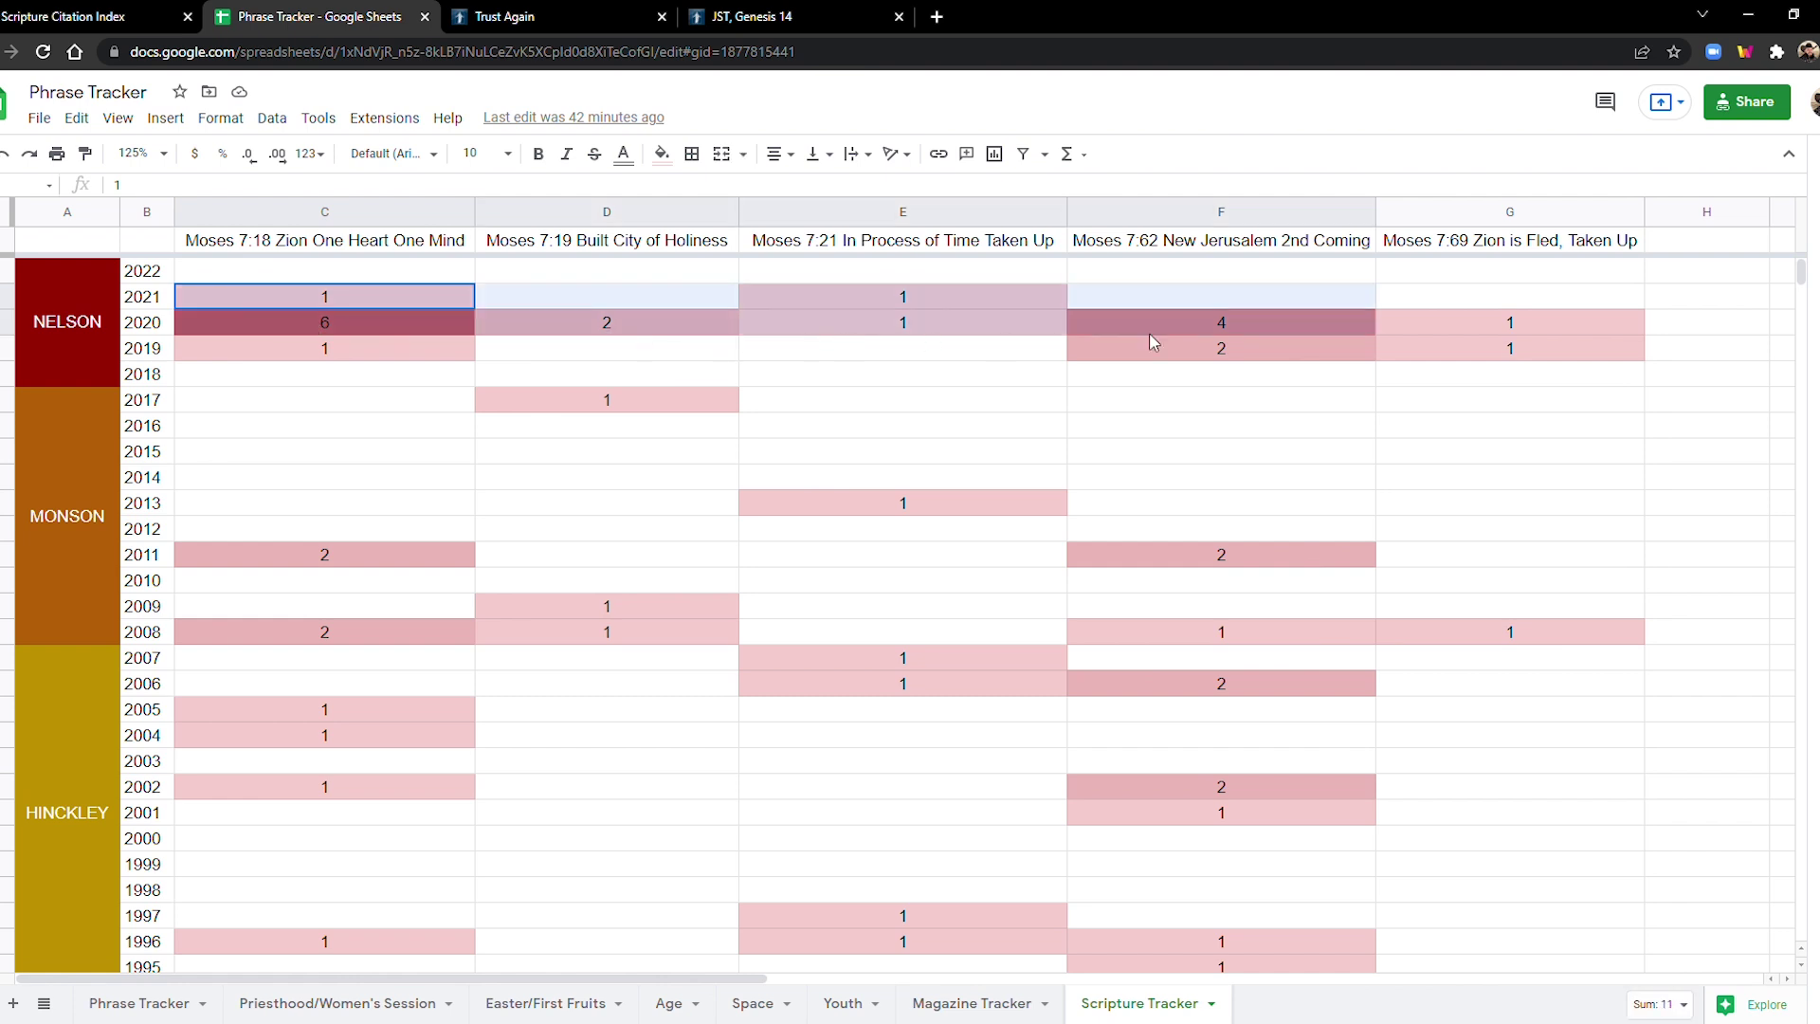
{"action": "left_click_drag", "start_coordinate": [1369, 337], "coordinate": [1486, 327]}
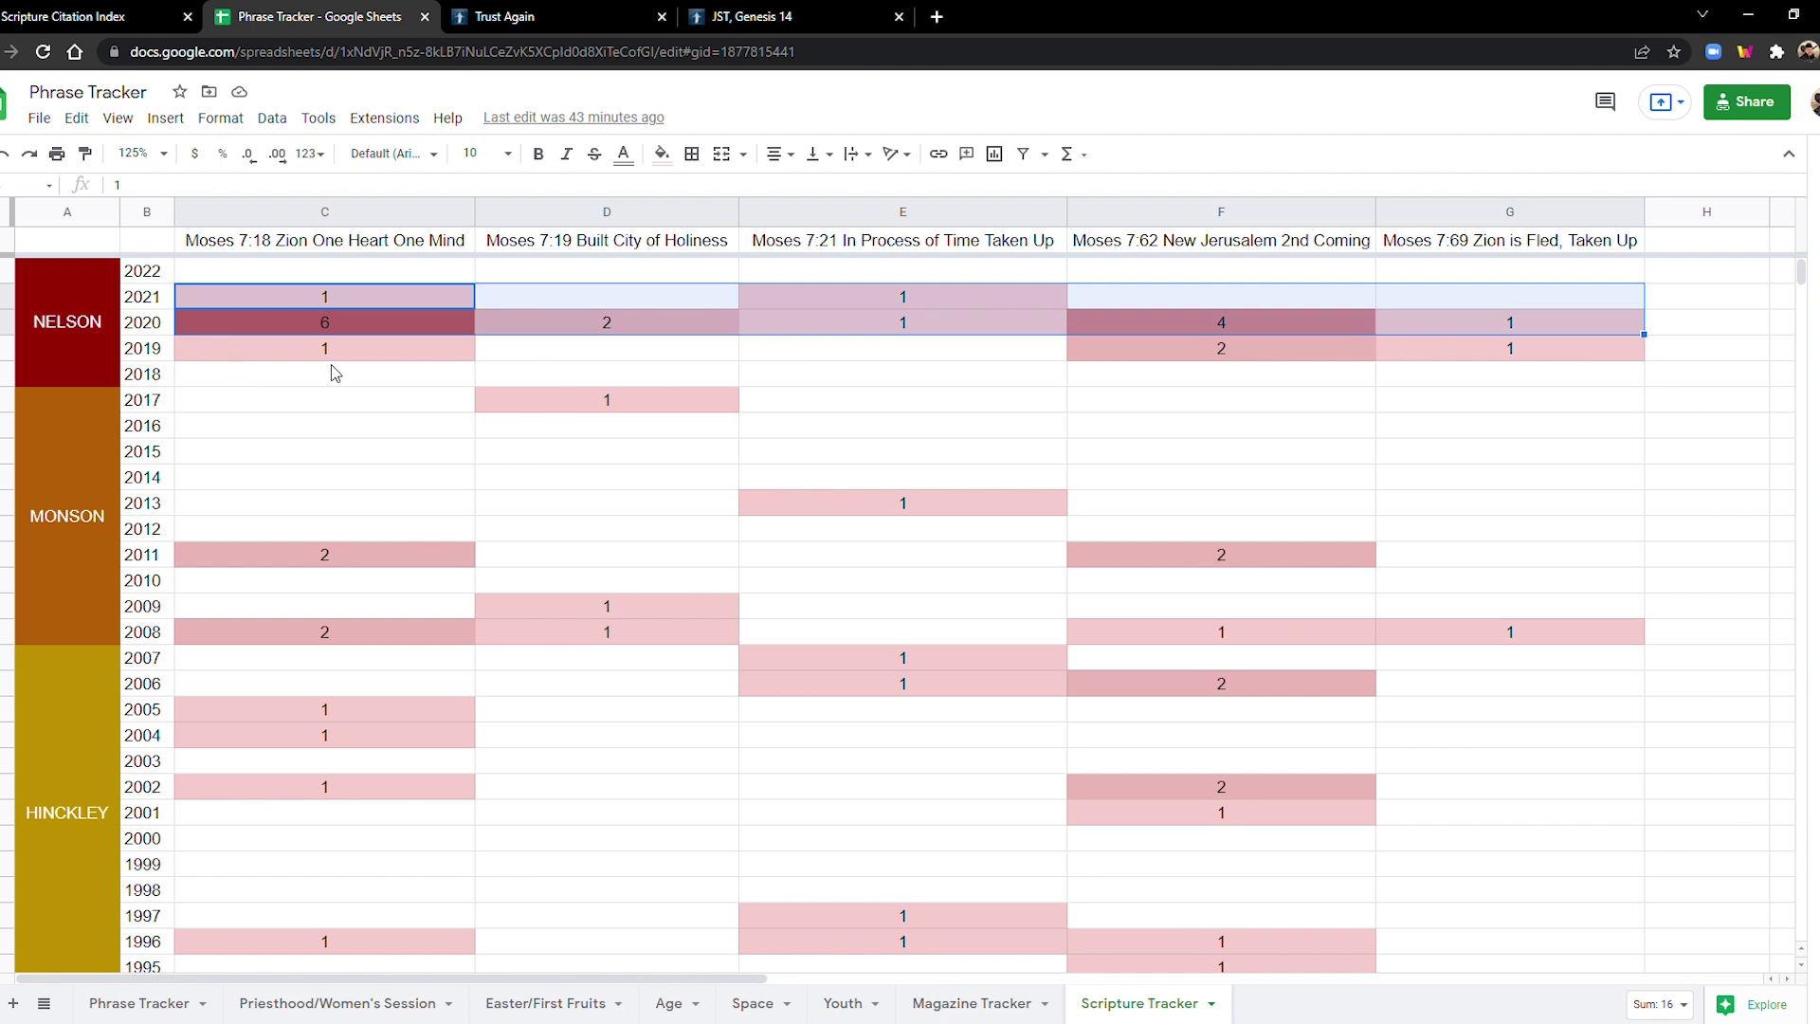
Step: Select the counts of all five Moses 7 verses for 2019–2021 to total those three years, and clear the selection
{"action": "left_click", "coordinate": [284, 415]}
{"action": "left_click_drag", "start_coordinate": [248, 293], "coordinate": [1467, 350]}
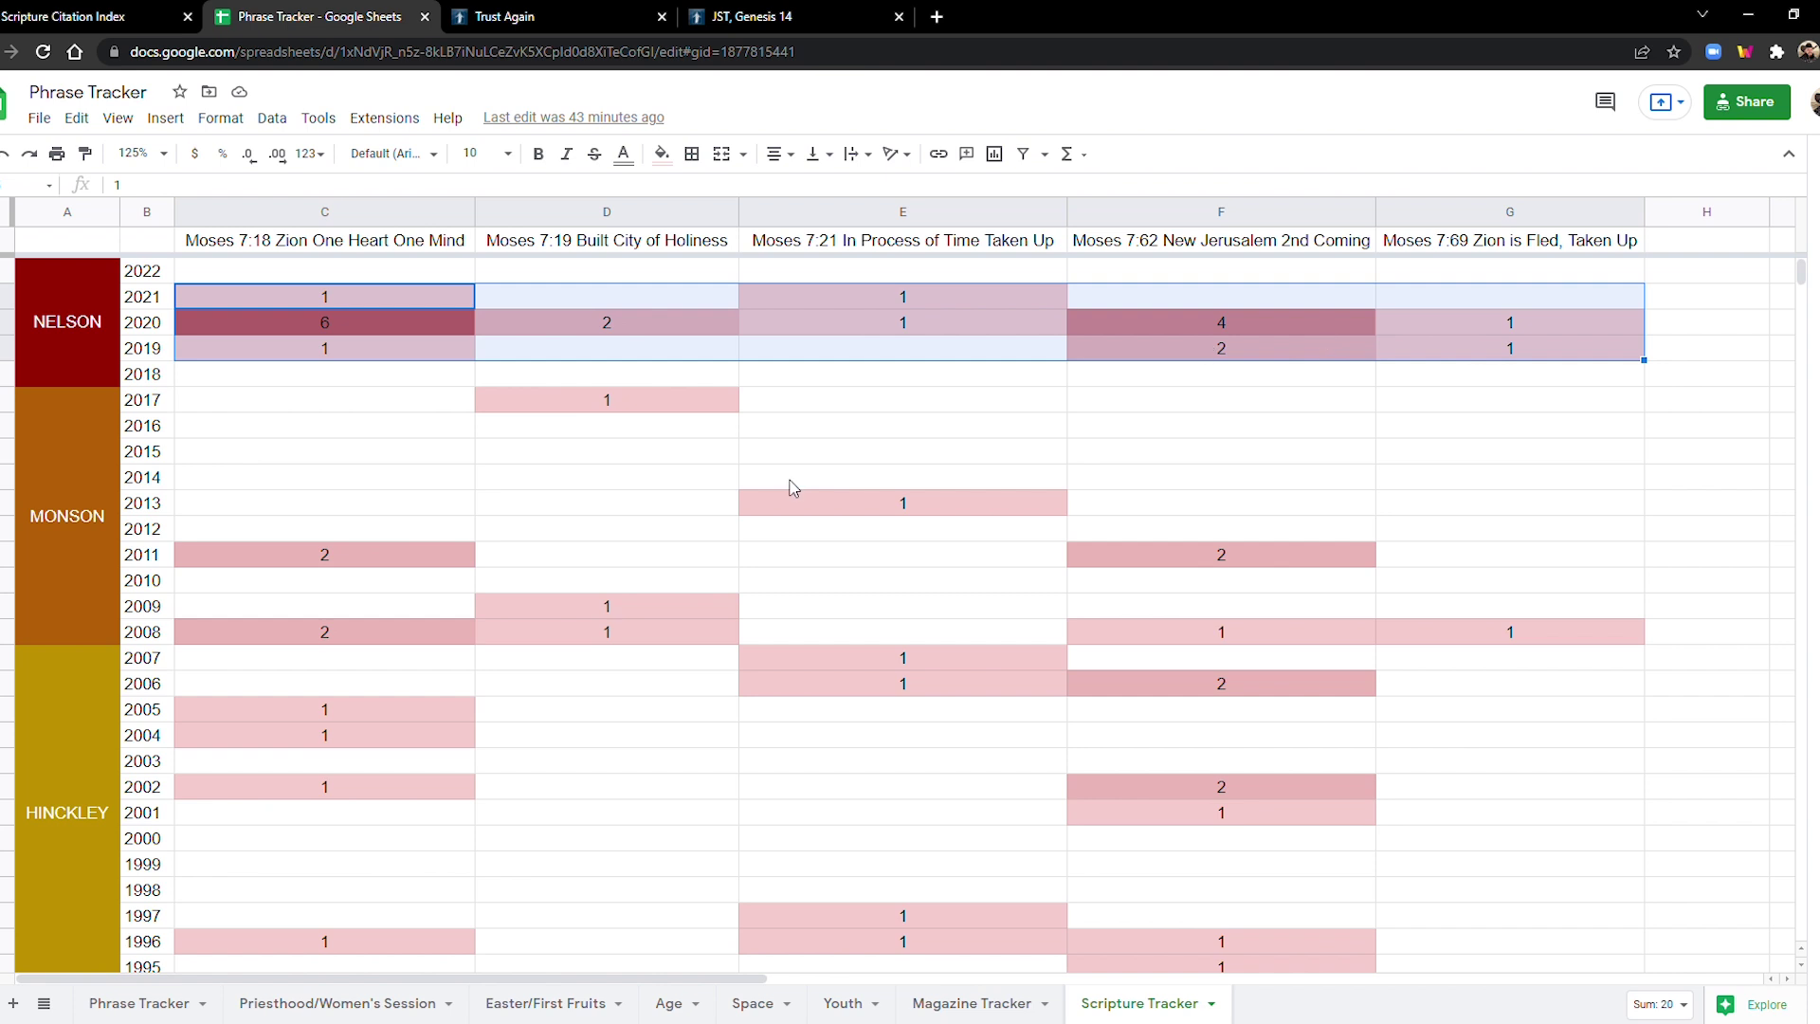
{"action": "left_click", "coordinate": [518, 522]}
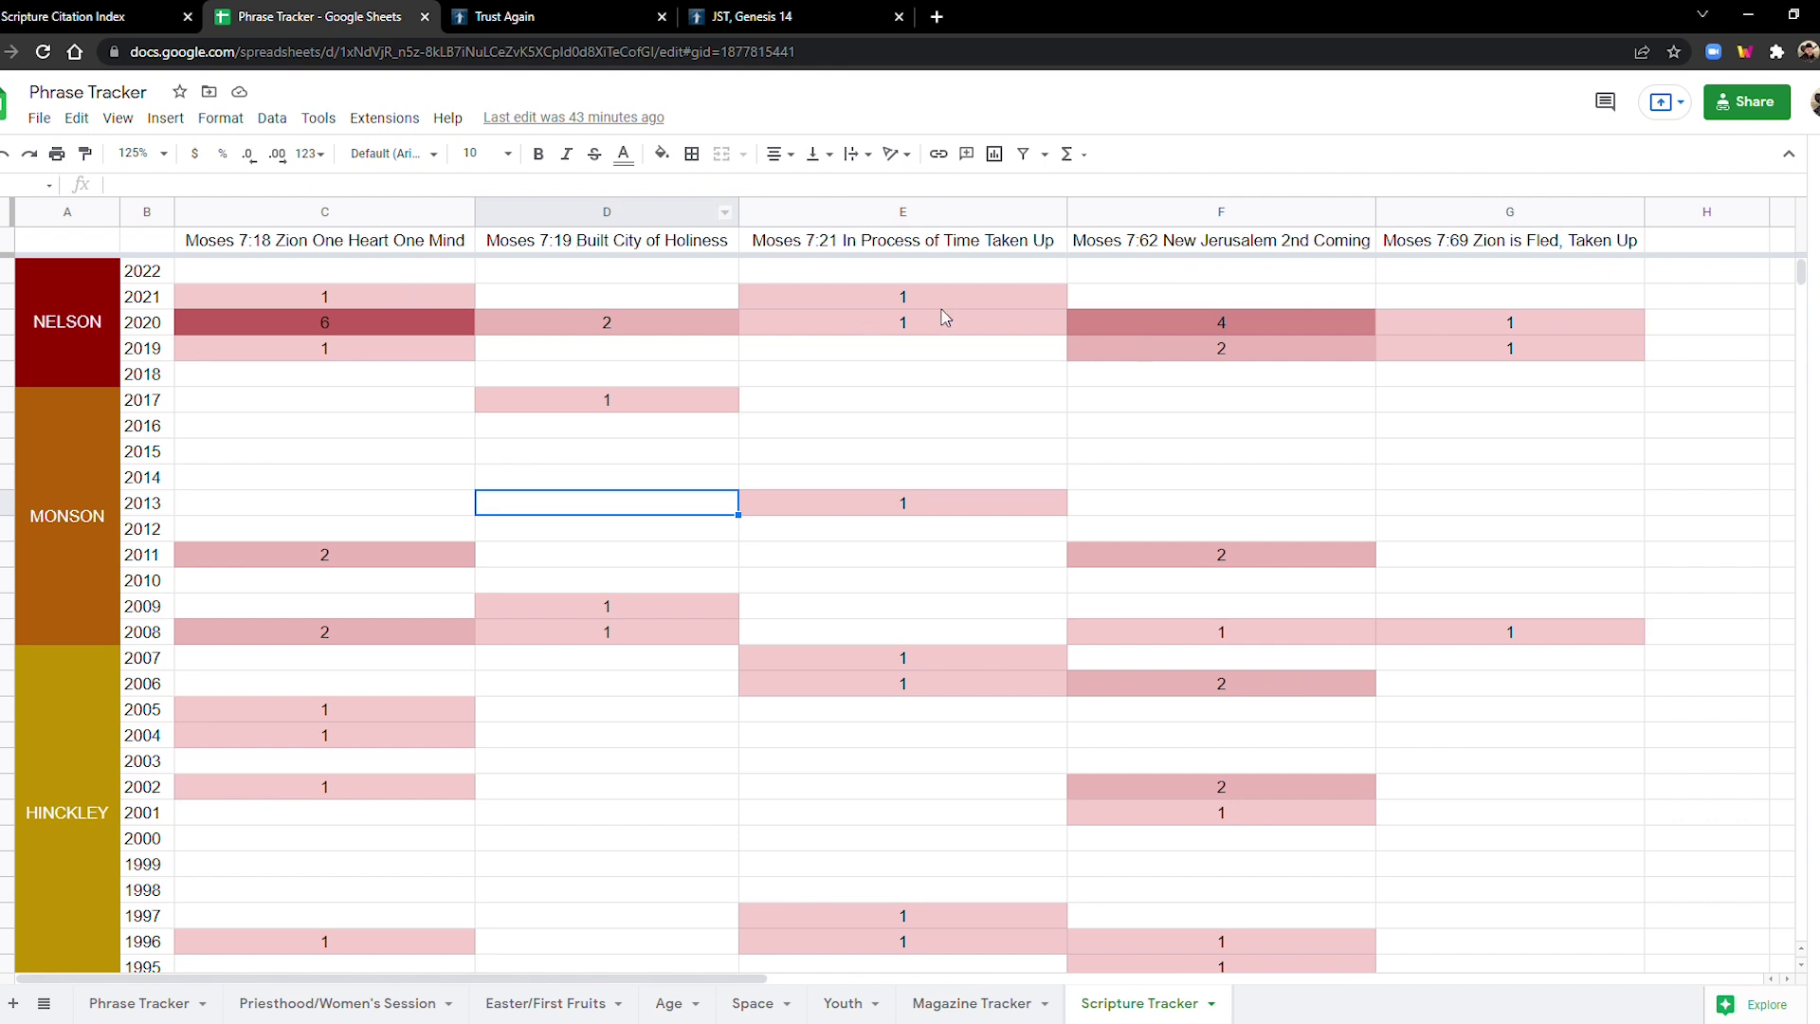
Step: Compare the yearly citations of the five Moses 7 verses from the 1940s–1970s with those of the years up to 2022
{"action": "scroll", "coordinate": [989, 510], "scroll_direction": "down", "scroll_amount": 3}
{"action": "scroll", "coordinate": [990, 511], "scroll_direction": "down", "scroll_amount": 10}
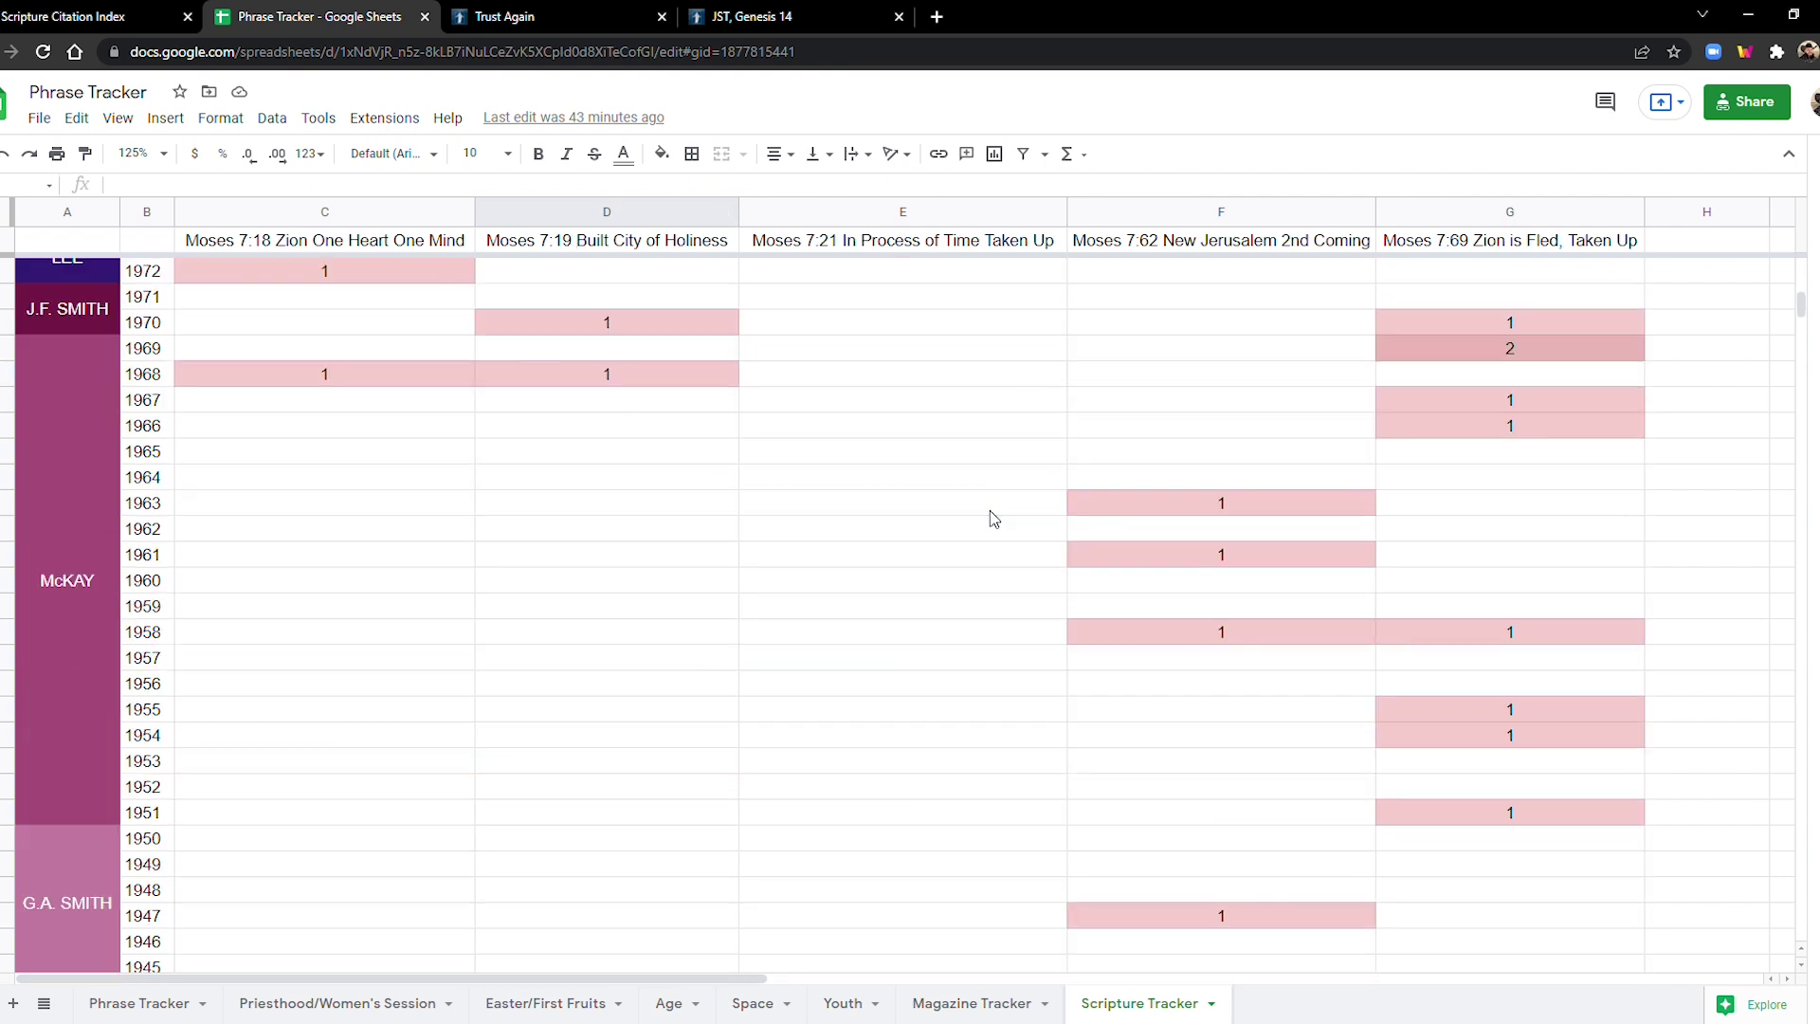
{"action": "scroll", "coordinate": [989, 510], "scroll_direction": "up", "scroll_amount": 8}
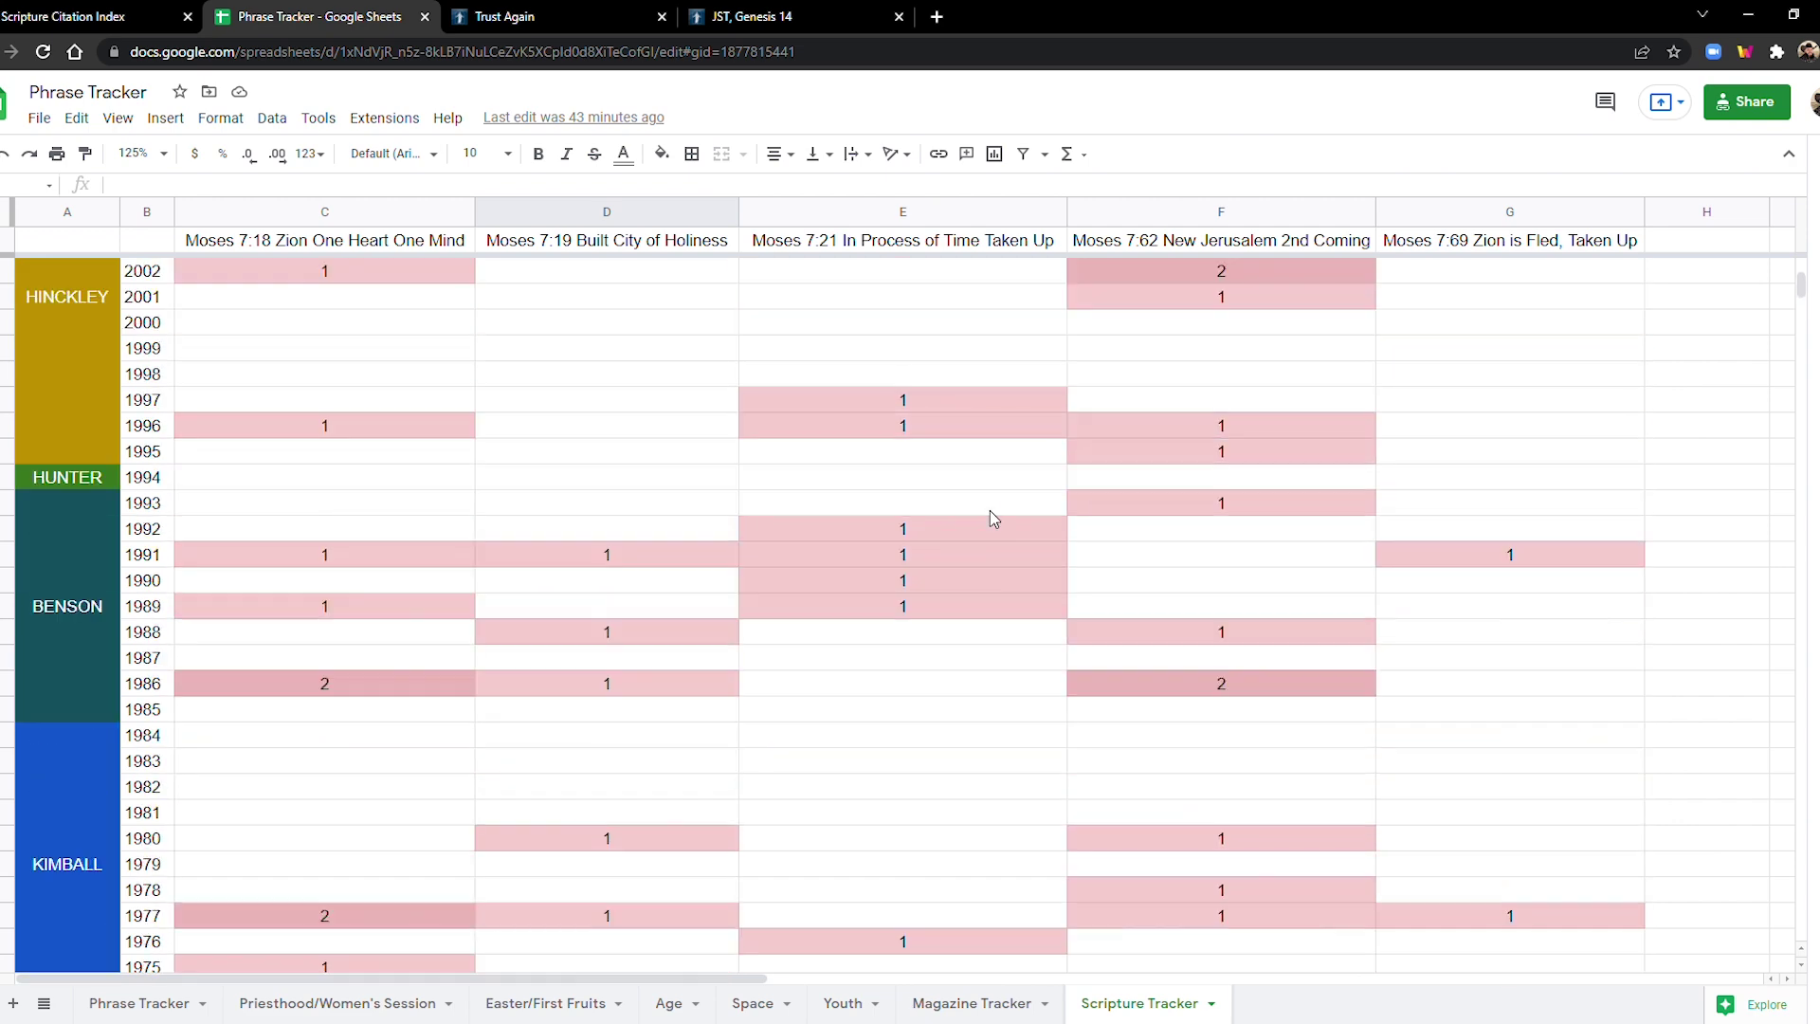
{"action": "scroll", "coordinate": [989, 510], "scroll_direction": "up", "scroll_amount": 5}
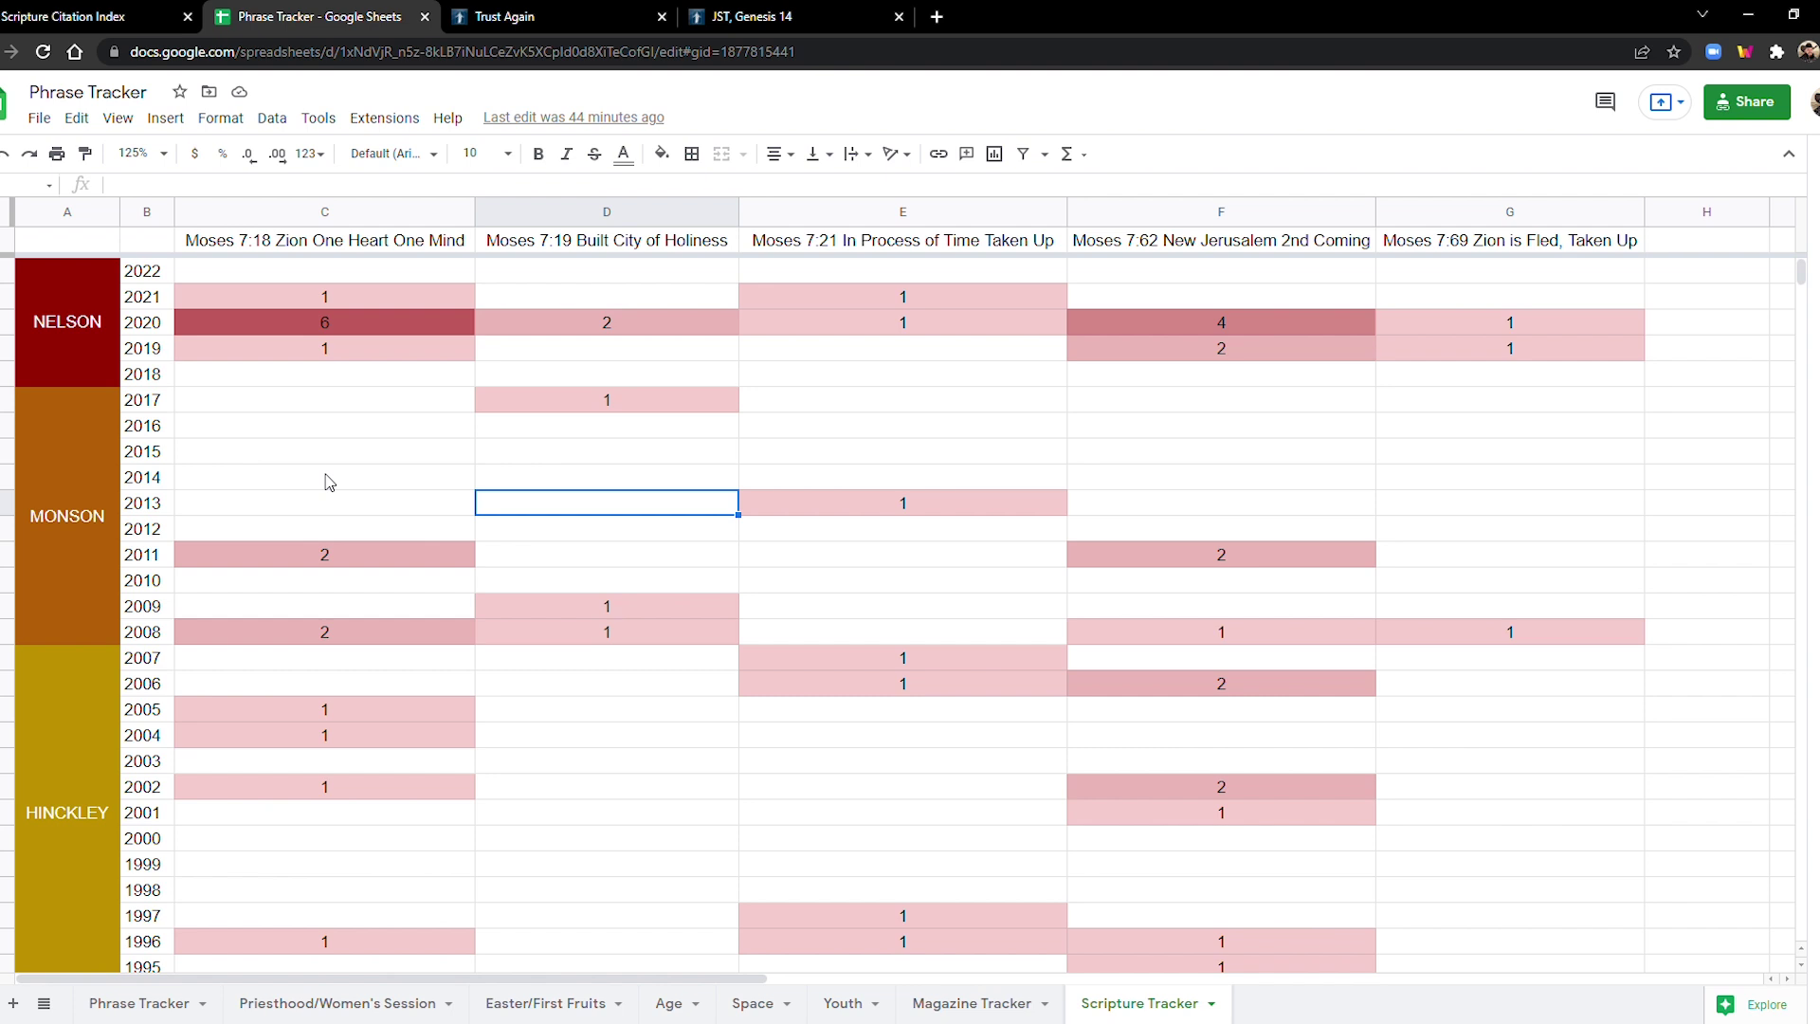
{"action": "left_click", "coordinate": [554, 793]}
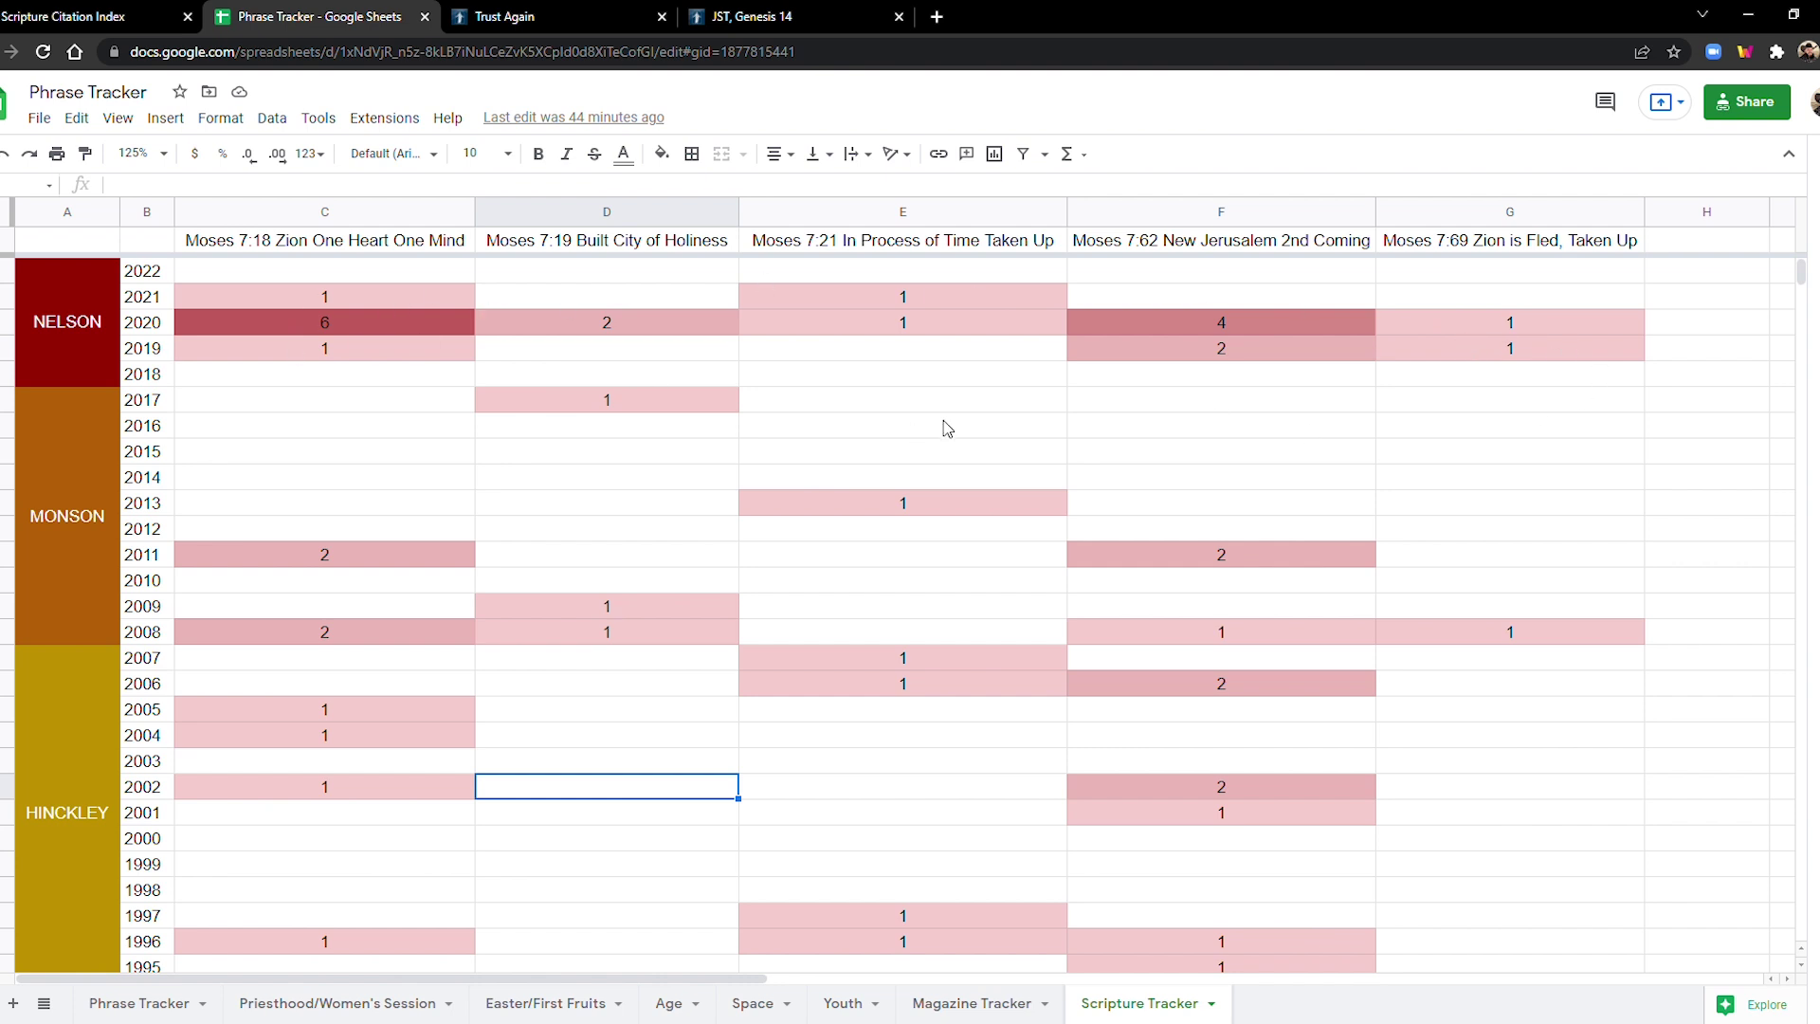
Step: Open the Phrase Tracker sheet and examine the yearly counts of its phrases from REPENT across to PREPARE THE WORLD
{"action": "left_click", "coordinate": [148, 1008]}
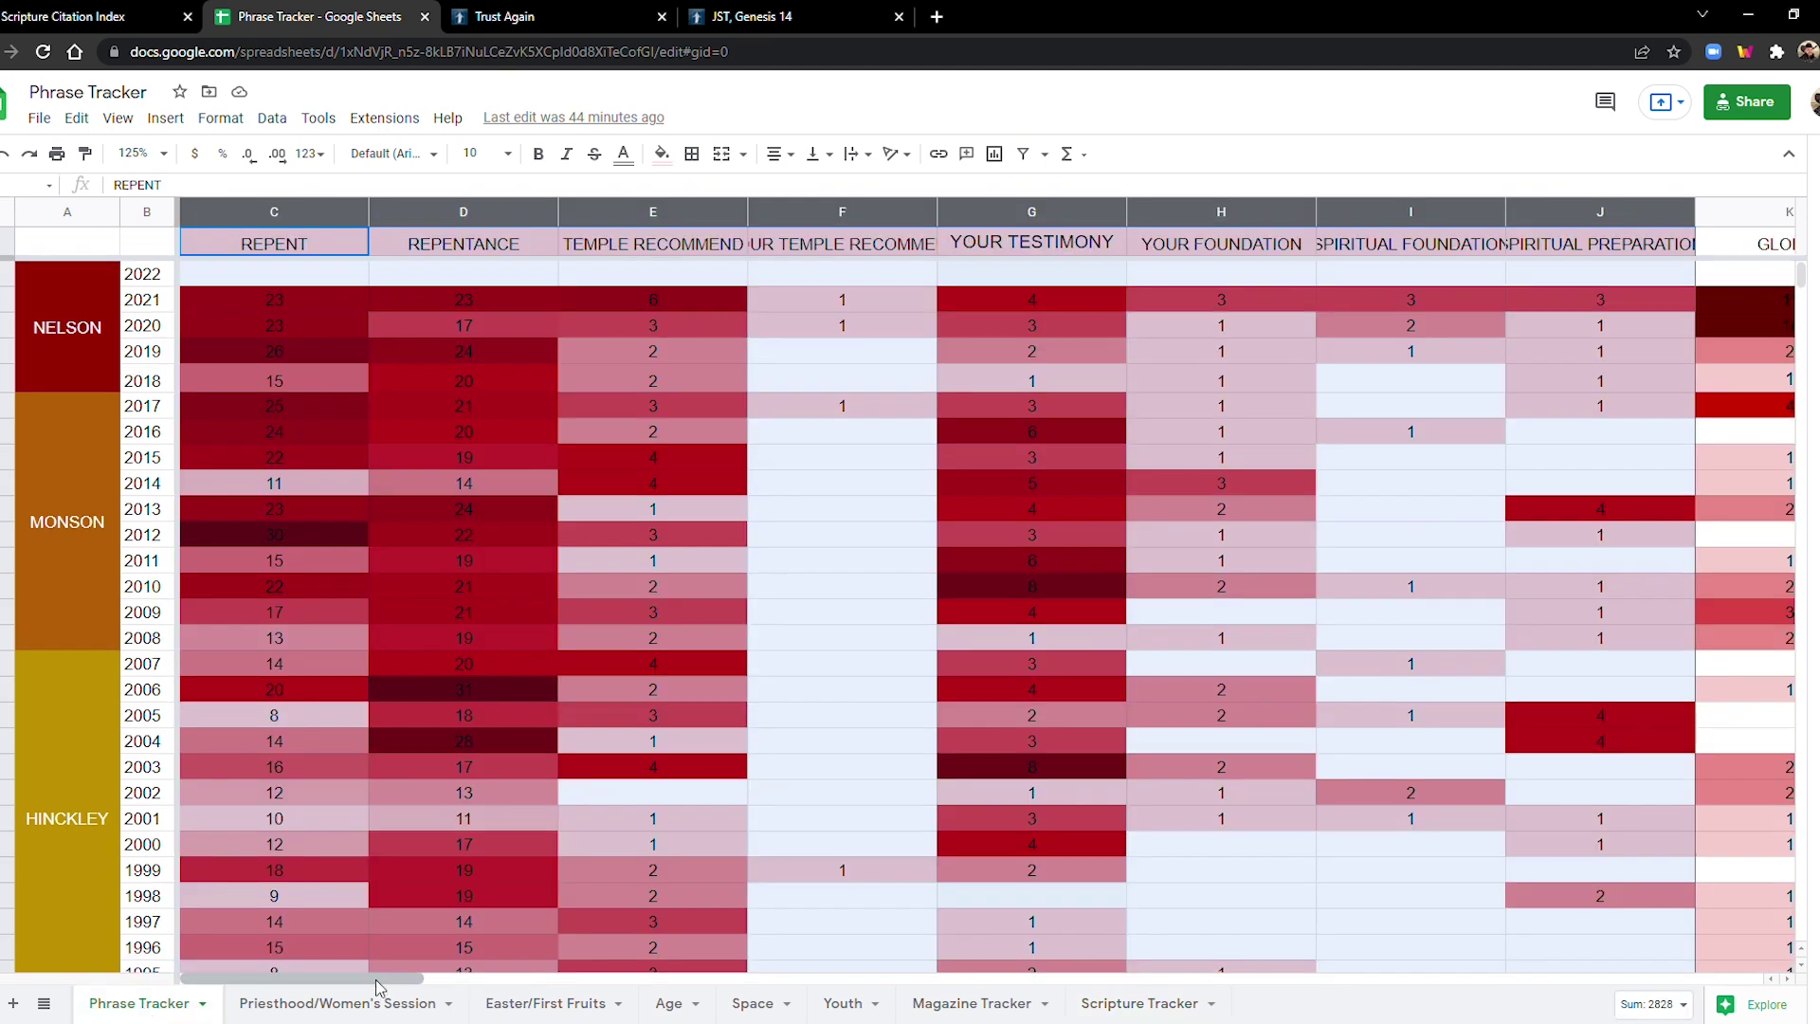
{"action": "left_click_drag", "start_coordinate": [389, 982], "coordinate": [592, 991]}
{"action": "left_click", "coordinate": [704, 669]}
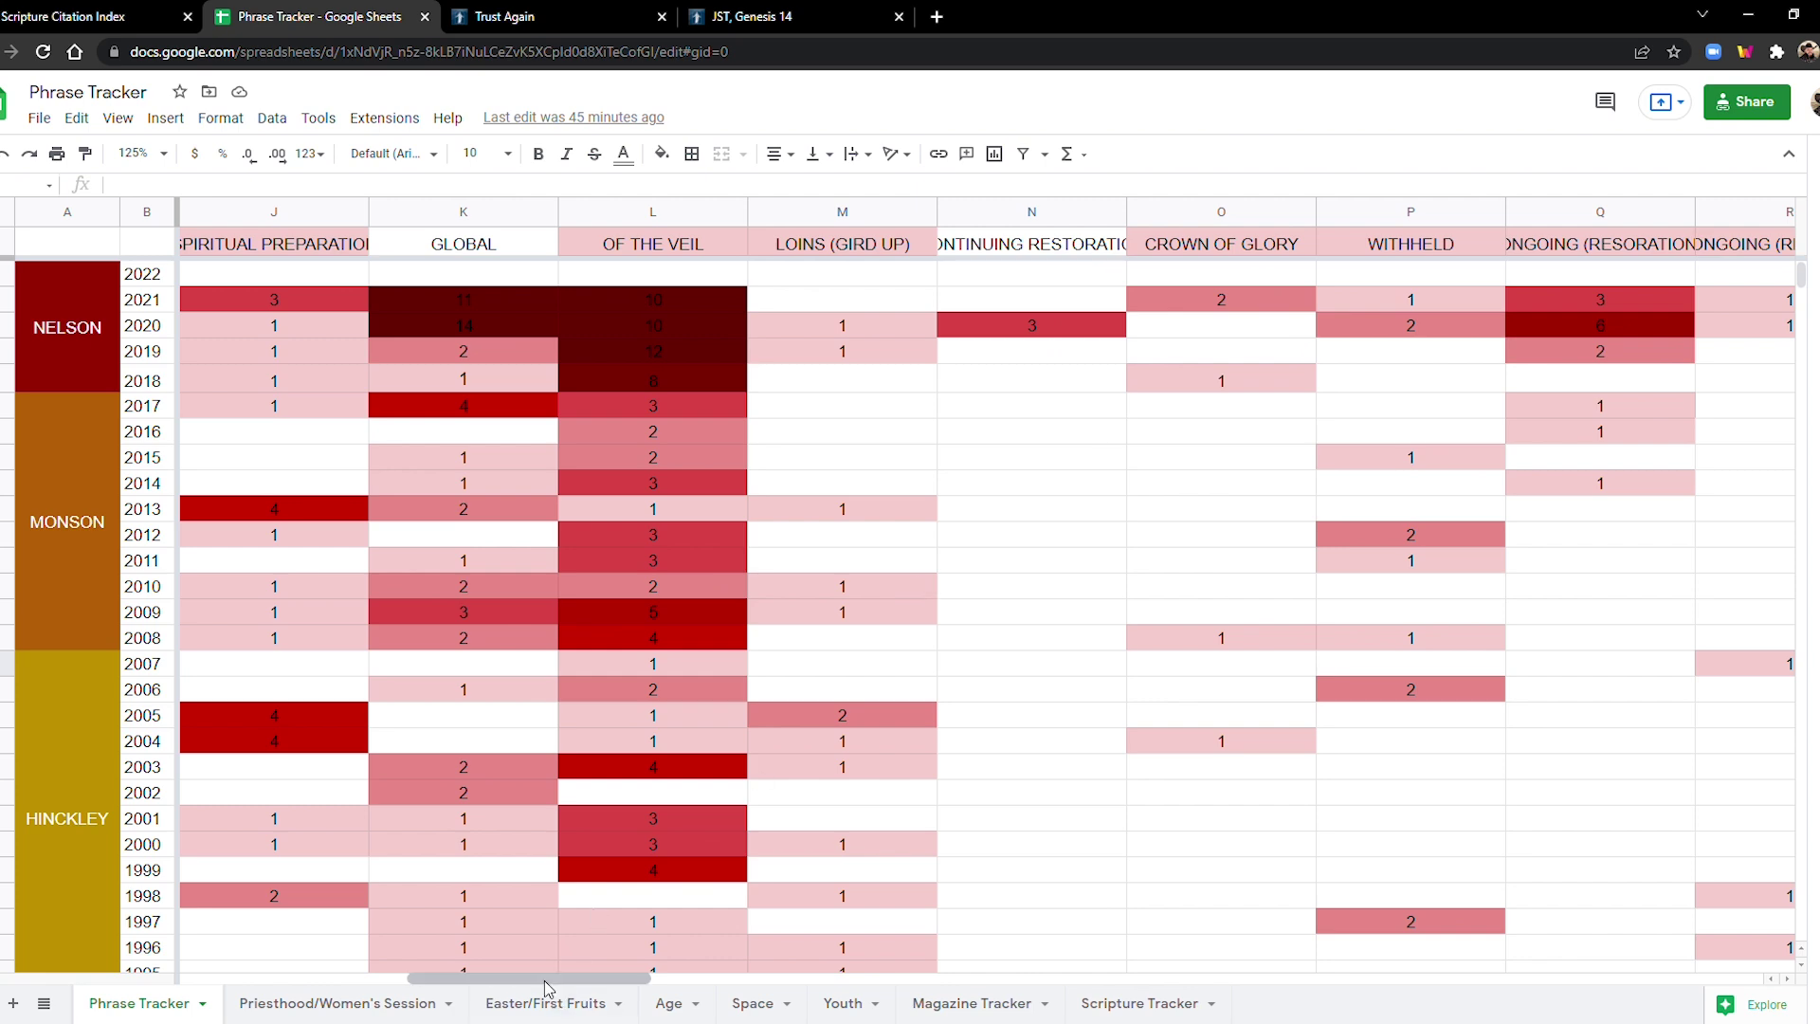
{"action": "left_click_drag", "start_coordinate": [546, 980], "coordinate": [883, 985]}
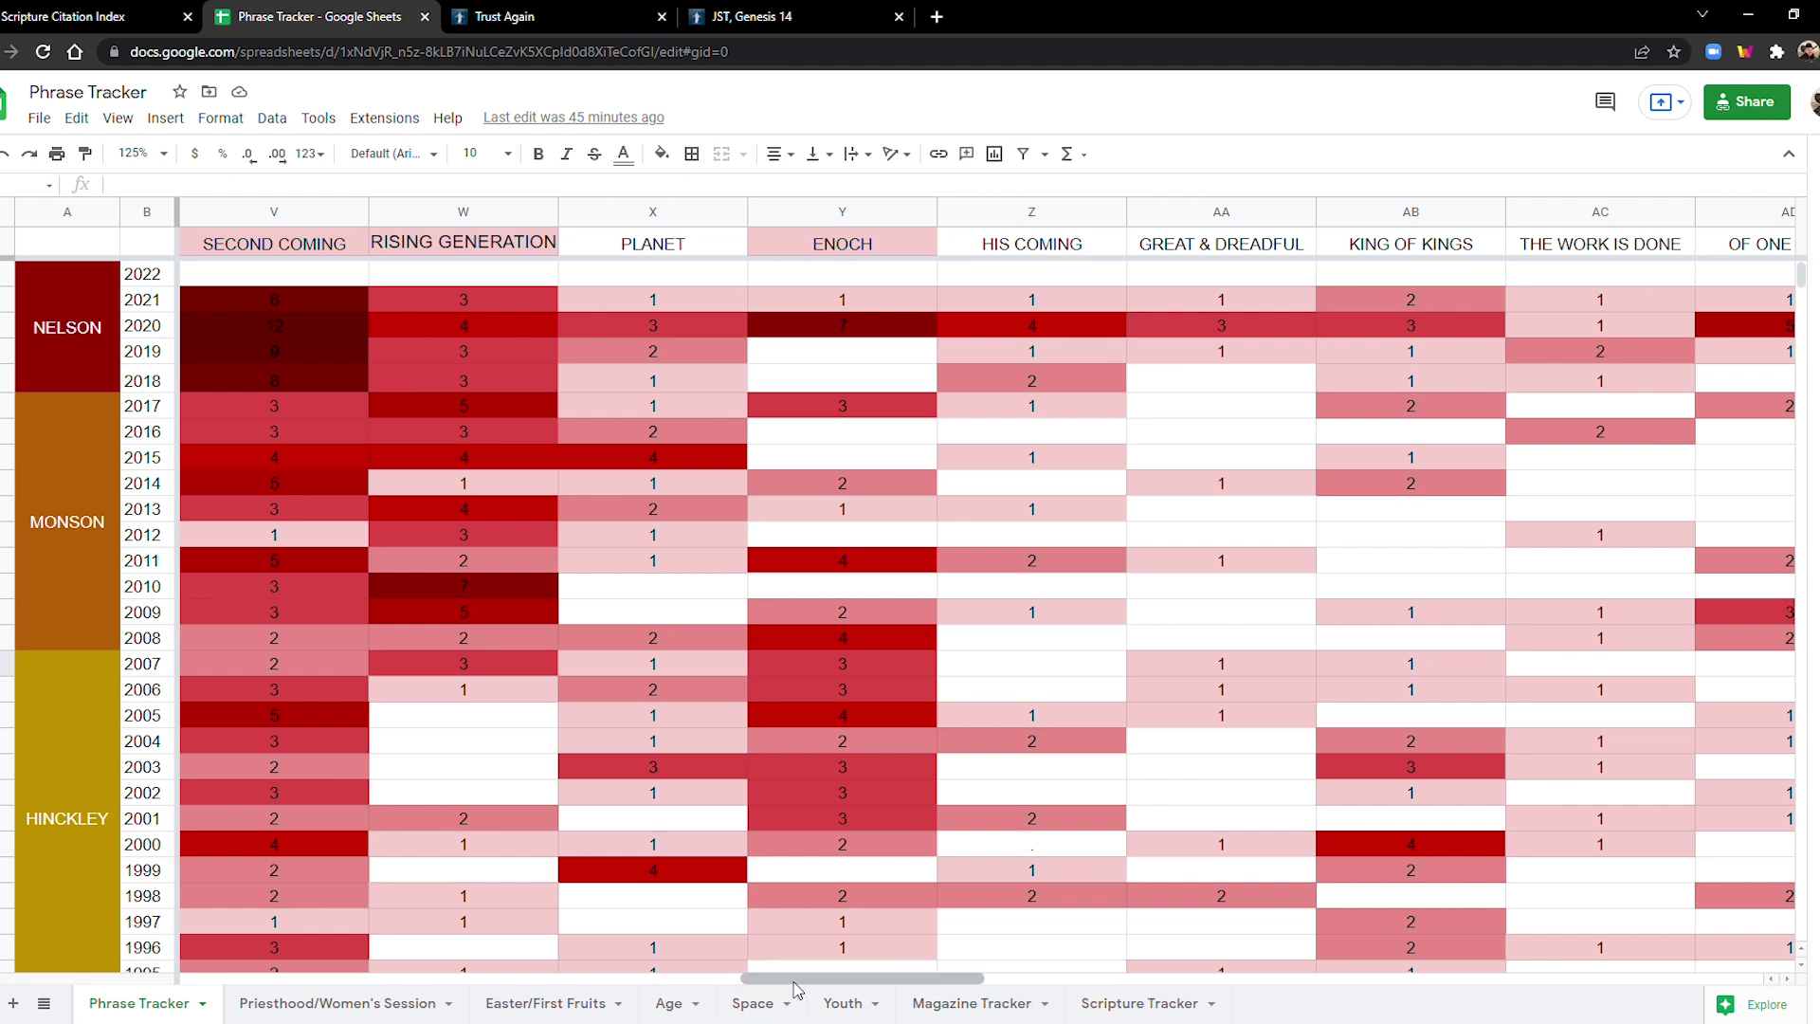
{"action": "left_click_drag", "start_coordinate": [795, 990], "coordinate": [945, 989]}
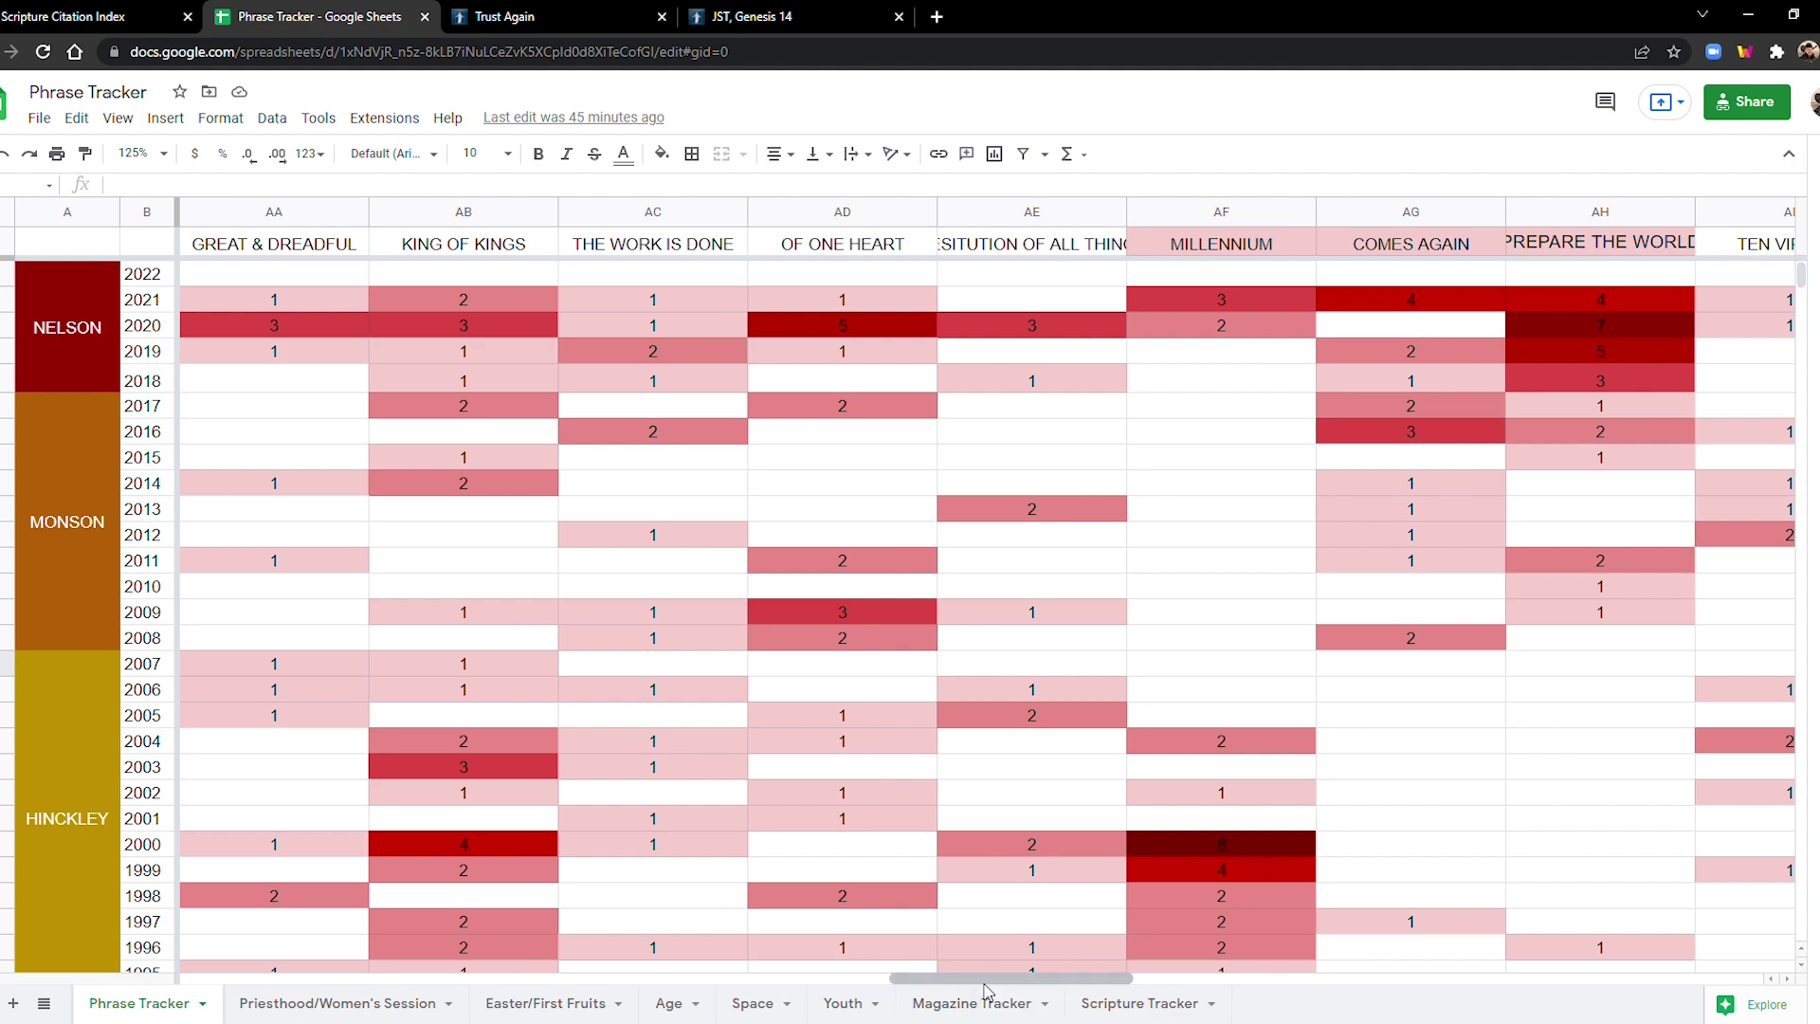
{"action": "left_click_drag", "start_coordinate": [981, 979], "coordinate": [261, 986]}
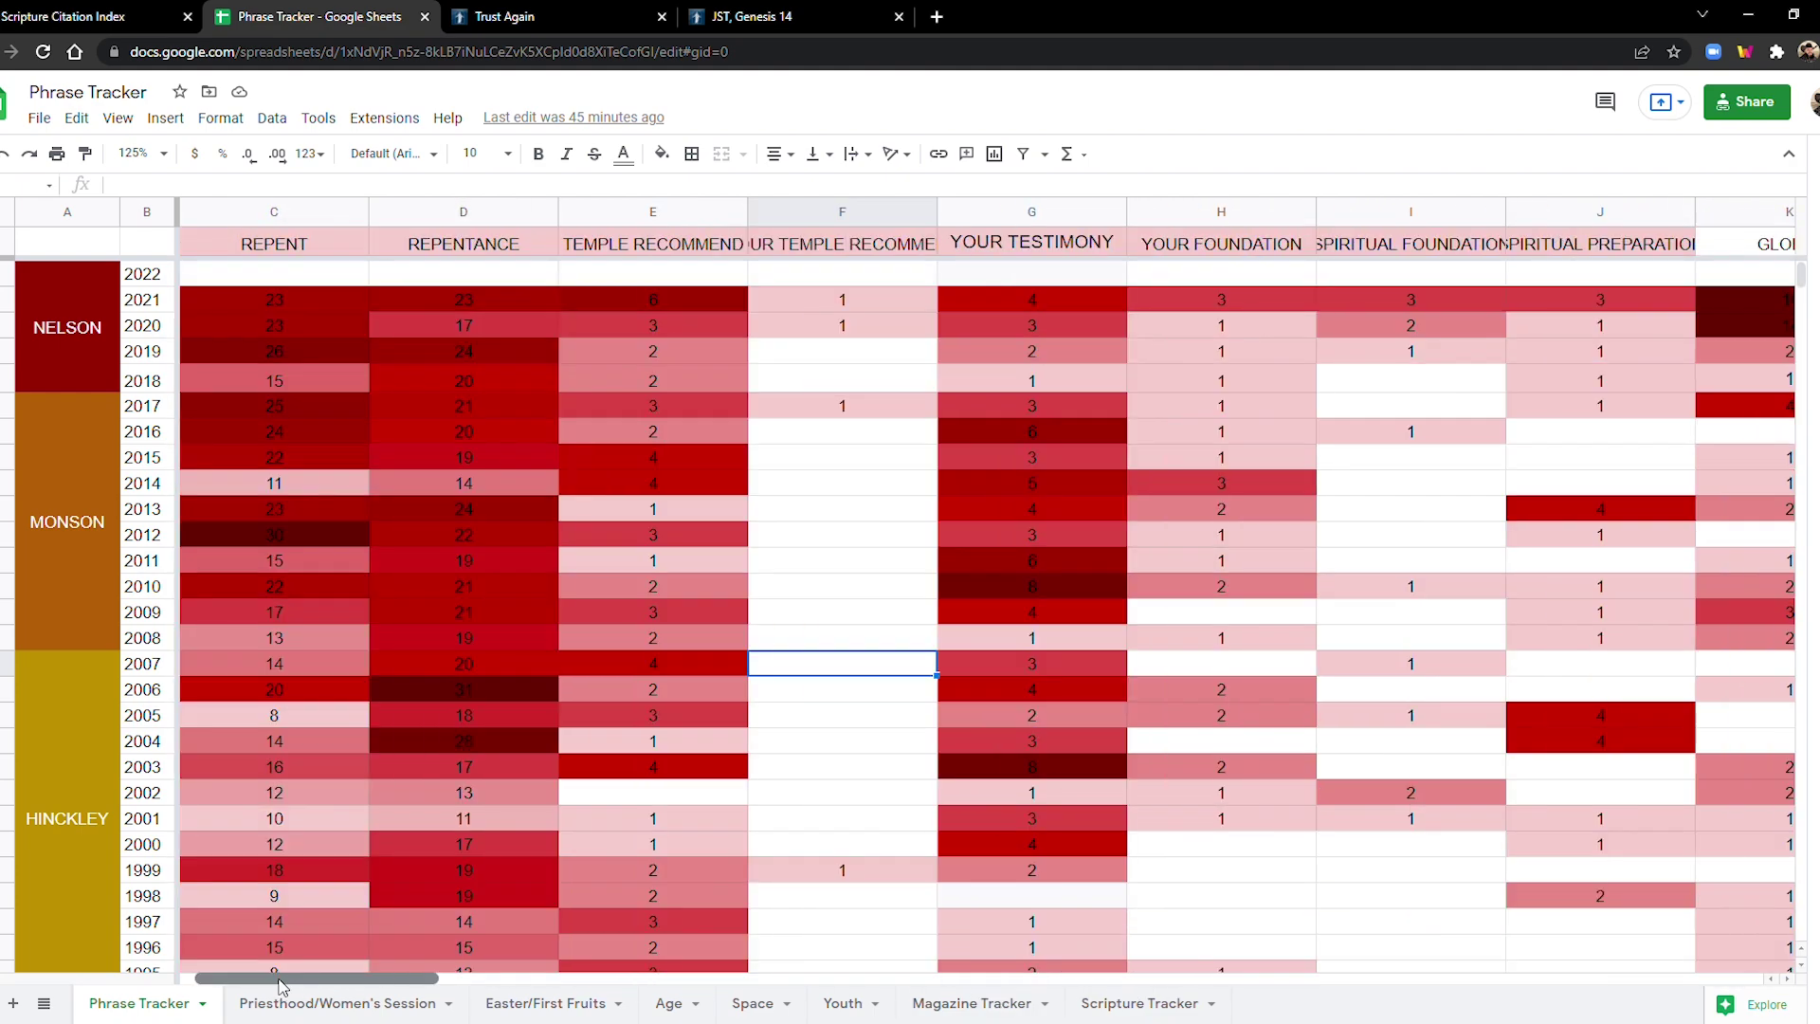
Step: Return to the Scripture Tracker sheet and review the Moses 7 citations from 2022 back to the 1960s
{"action": "left_click", "coordinate": [1121, 1010]}
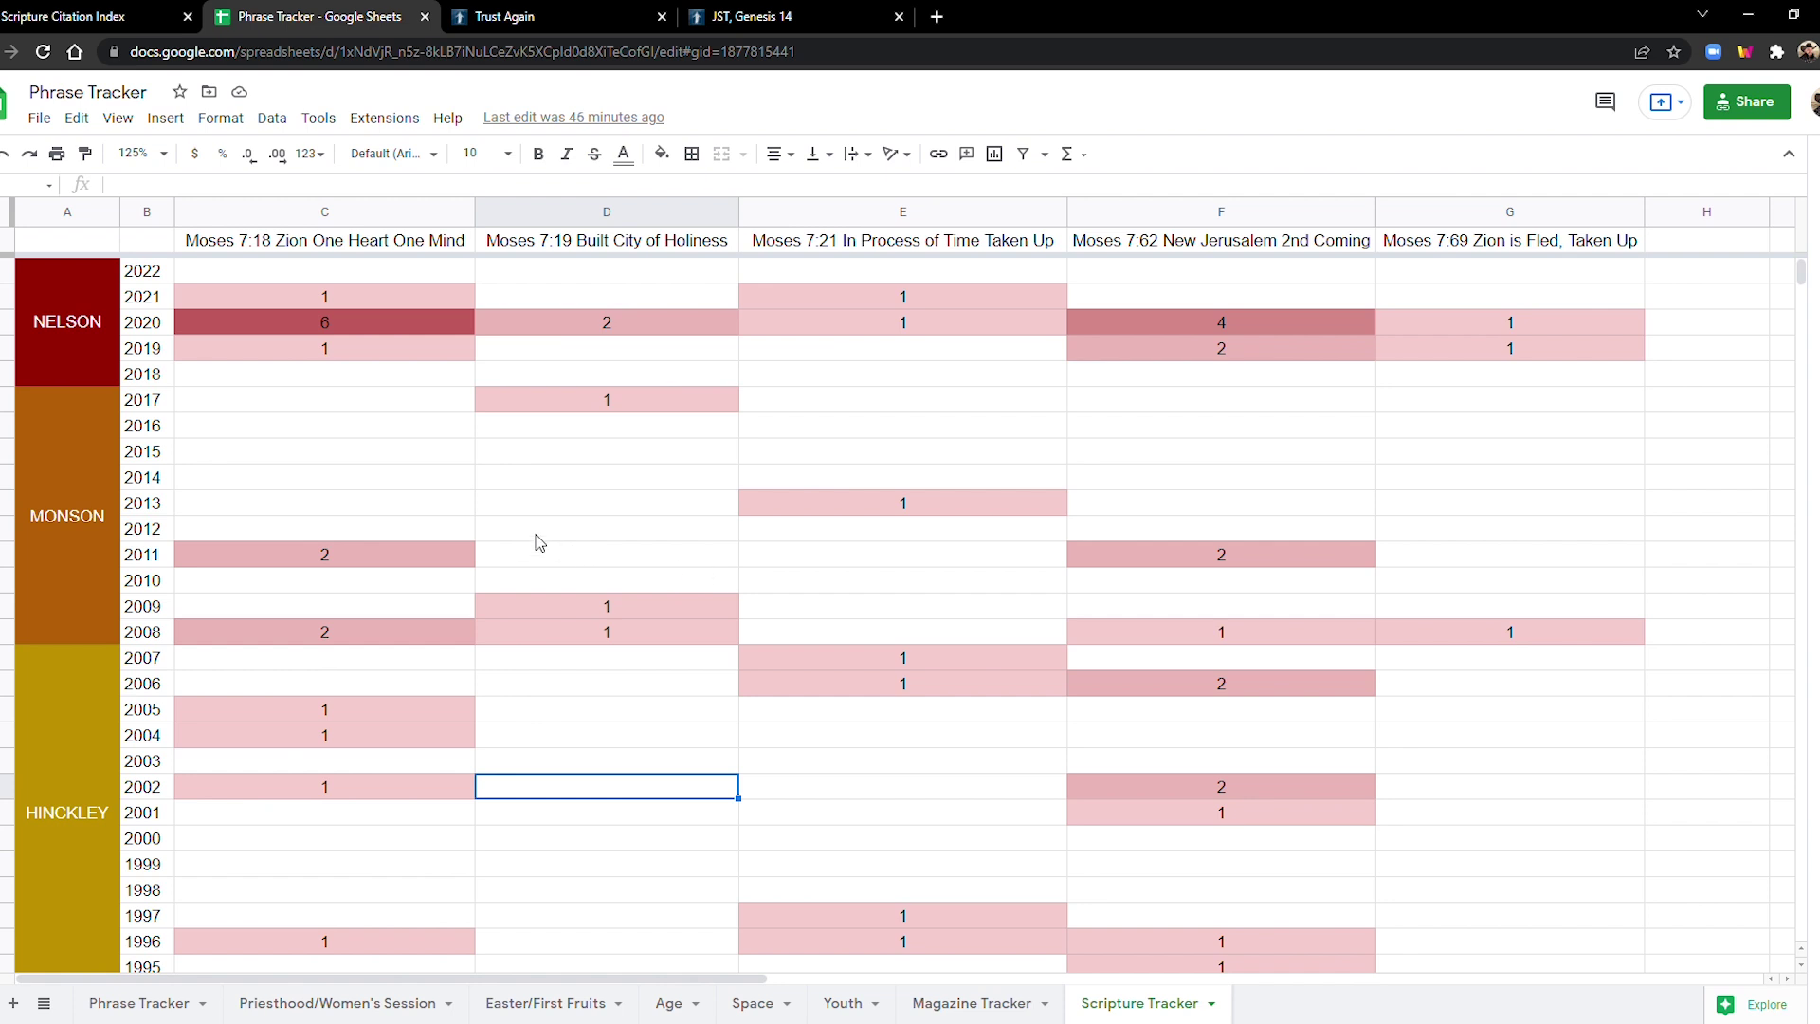
{"action": "scroll", "coordinate": [528, 538], "scroll_direction": "down", "scroll_amount": 7}
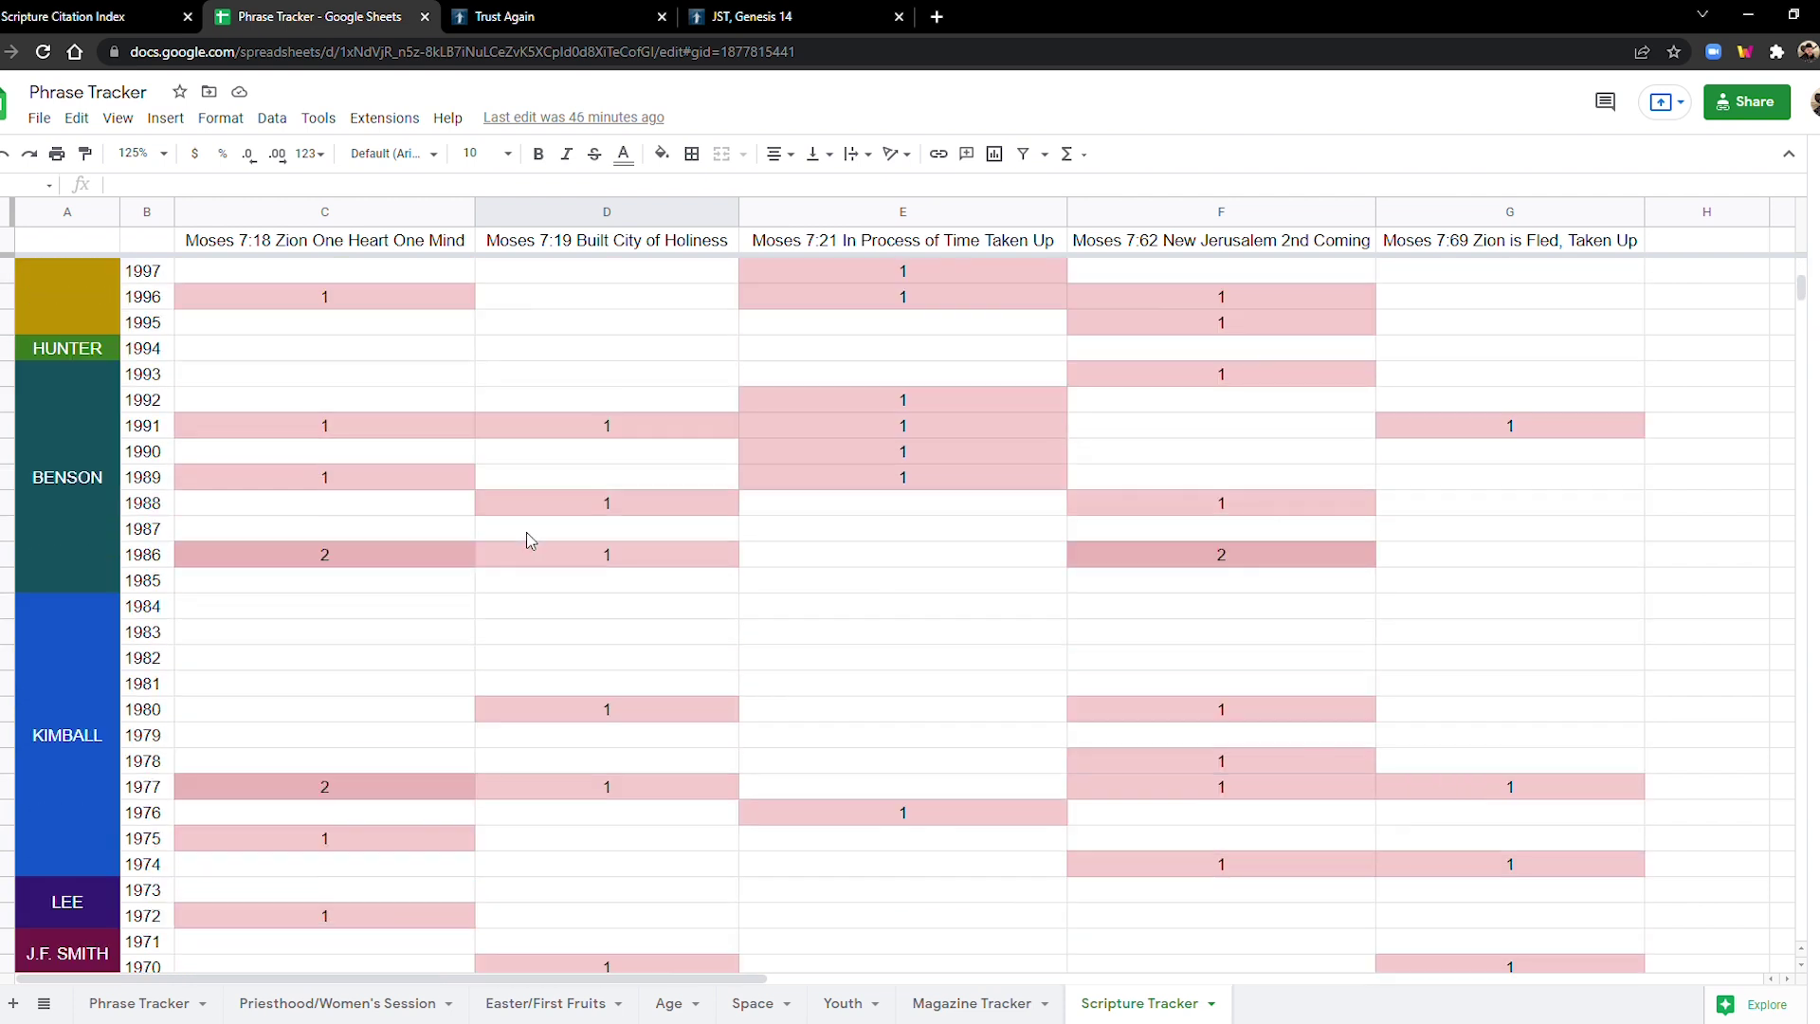
{"action": "scroll", "coordinate": [527, 534], "scroll_direction": "down", "scroll_amount": 2}
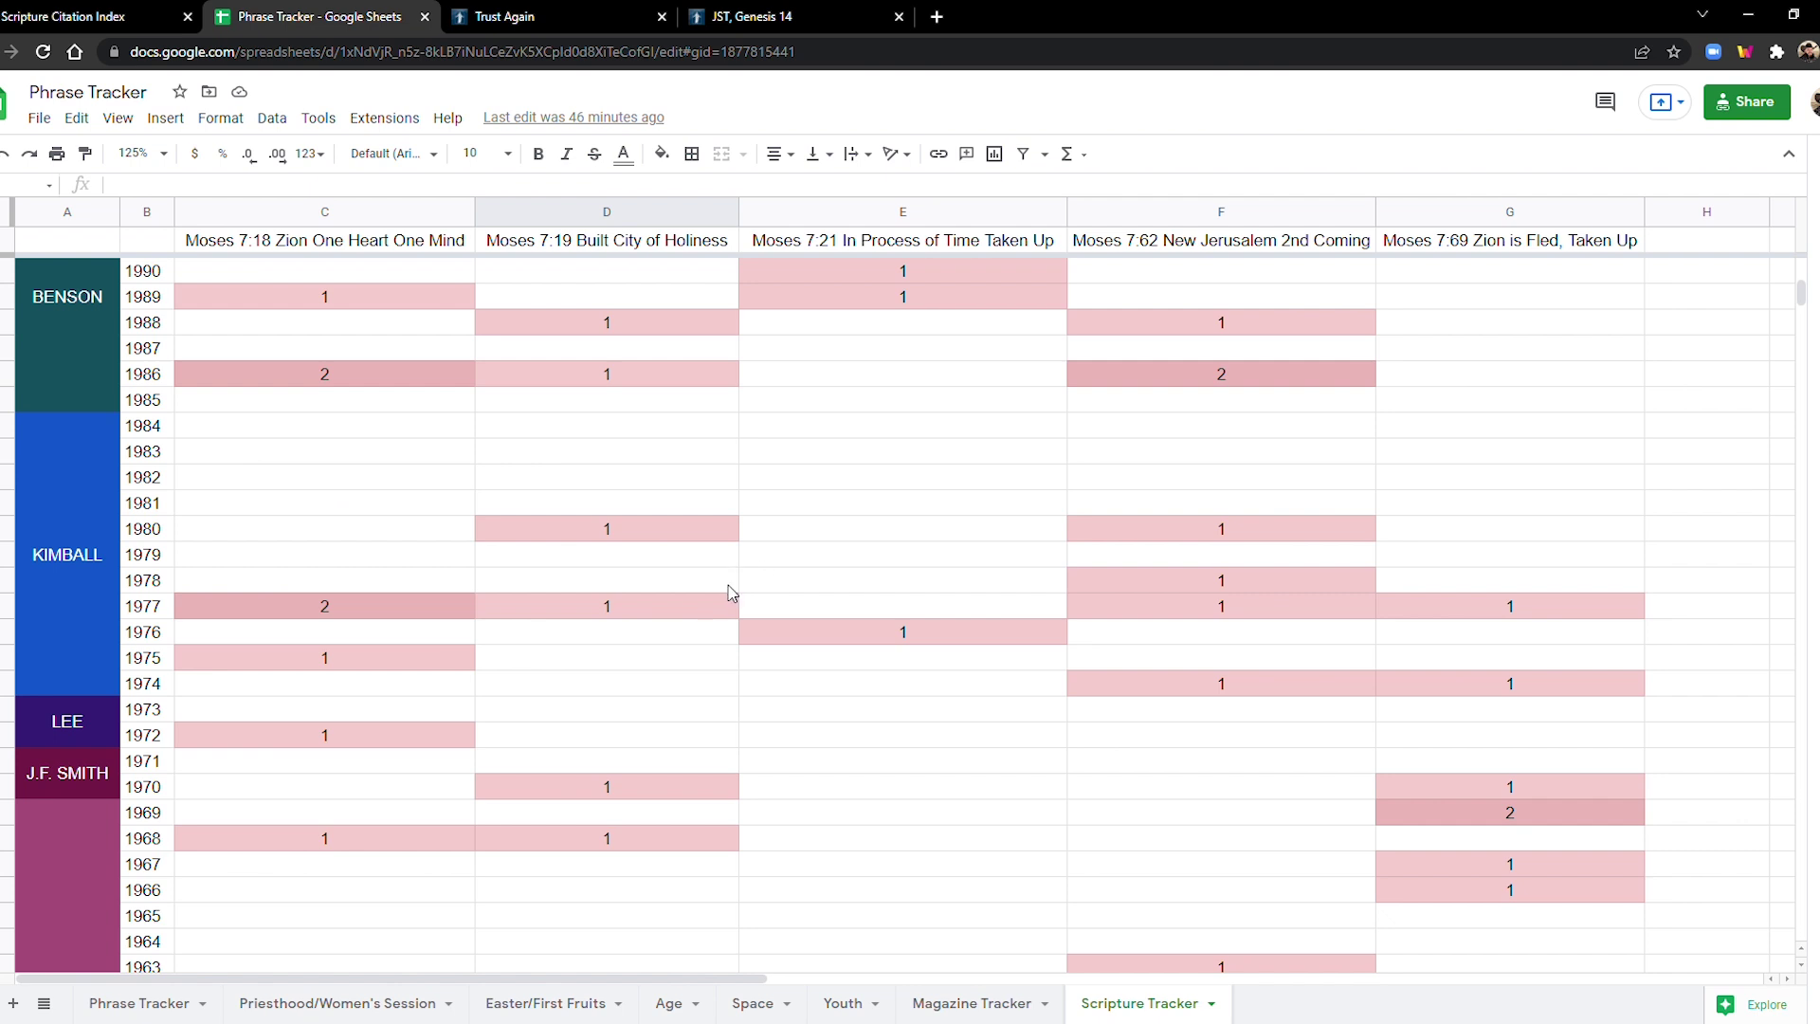
{"action": "scroll", "coordinate": [732, 597], "scroll_direction": "up", "scroll_amount": 5}
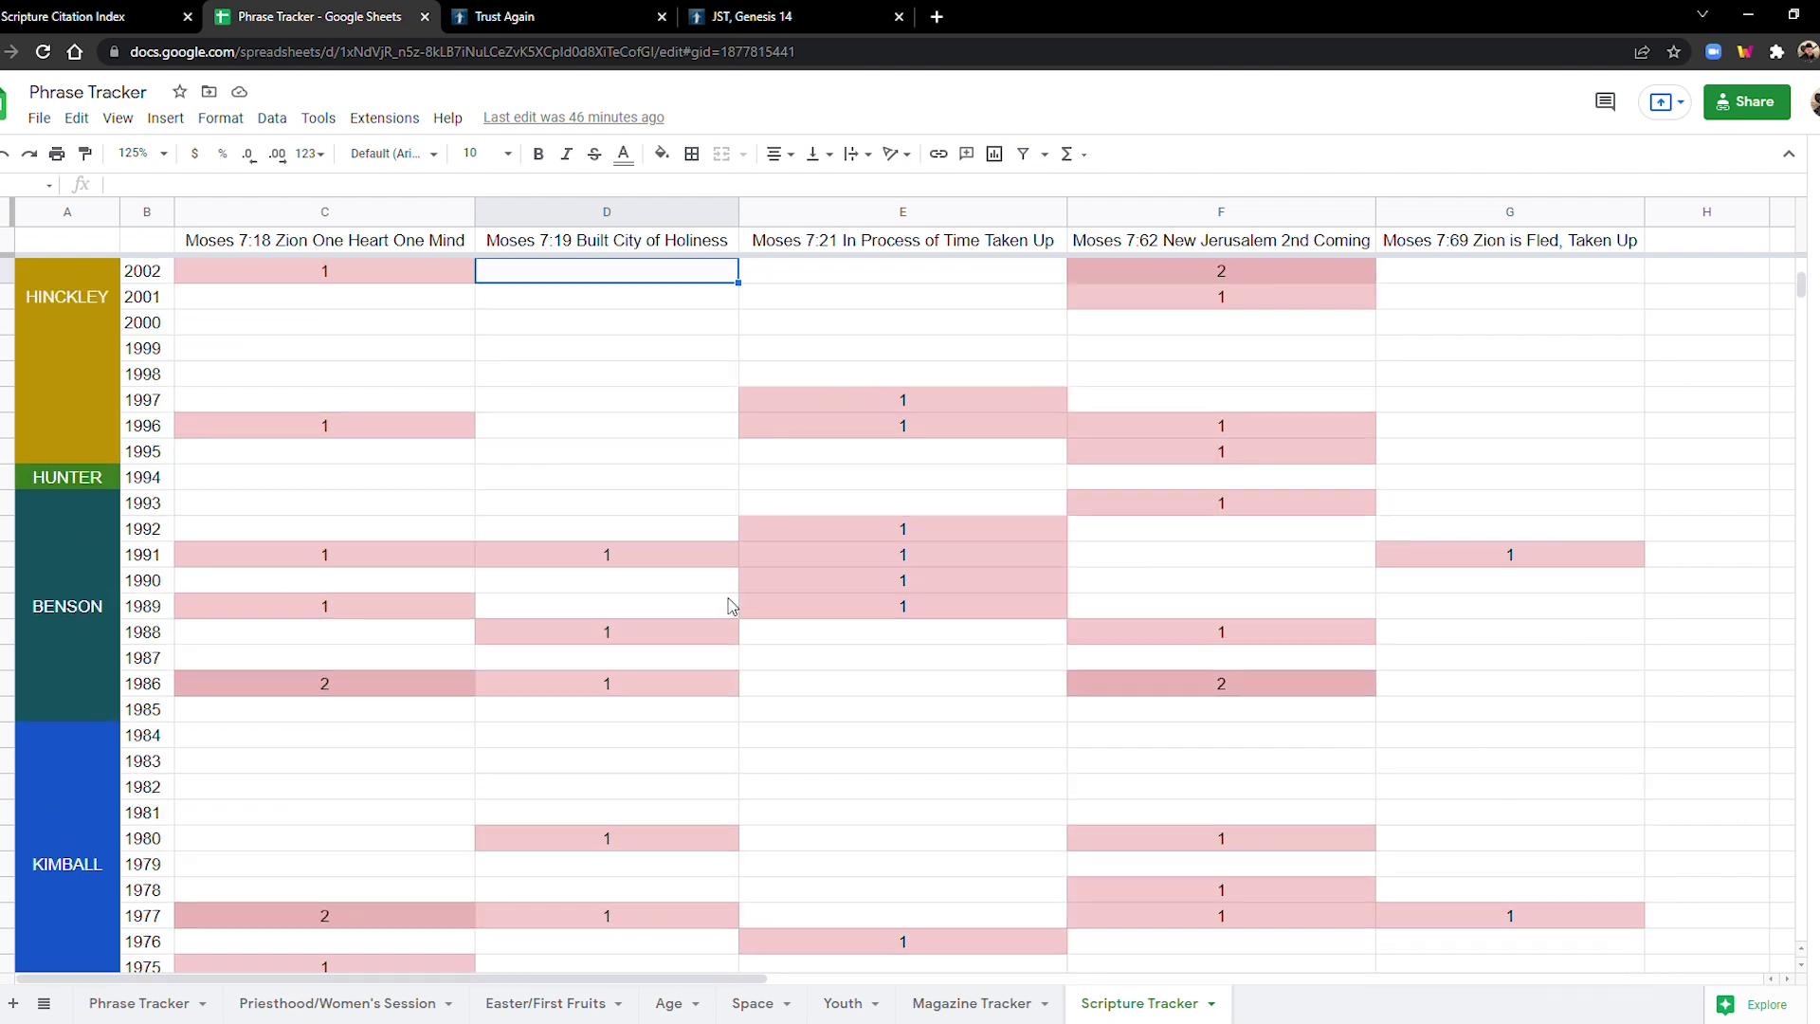
{"action": "scroll", "coordinate": [735, 616], "scroll_direction": "down", "scroll_amount": 6}
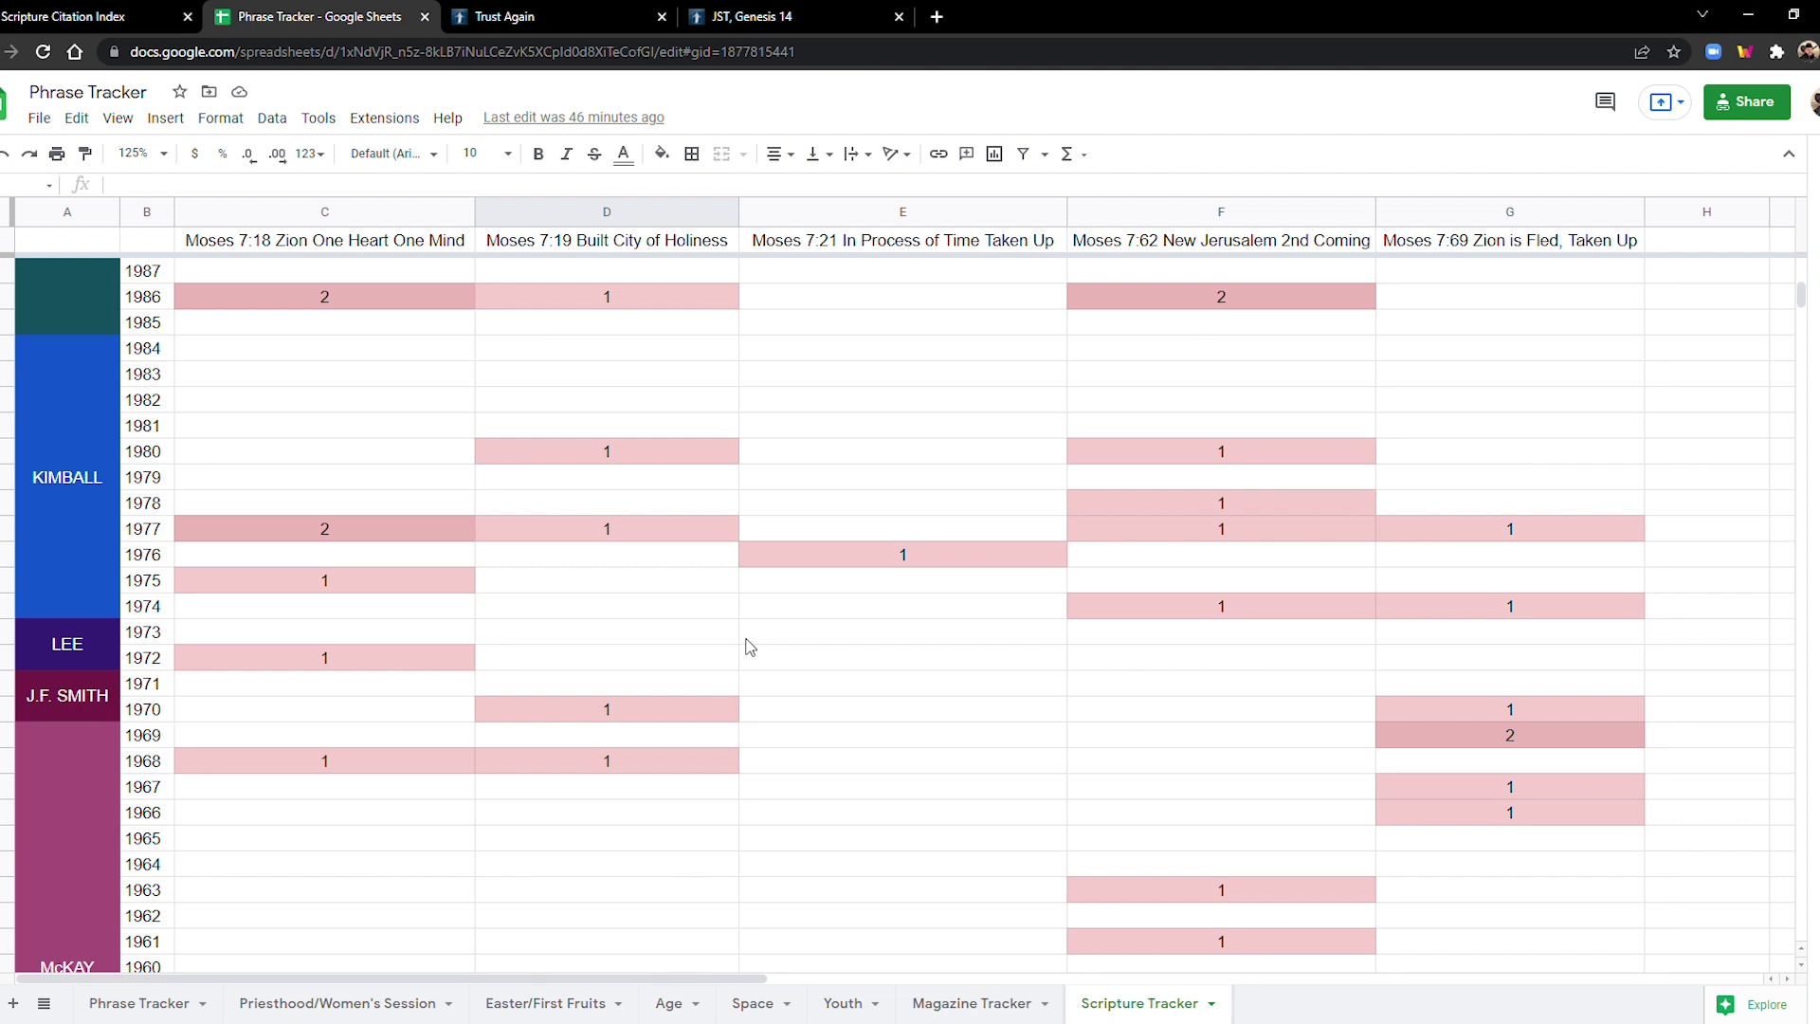
{"action": "scroll", "coordinate": [739, 649], "scroll_direction": "up", "scroll_amount": 10}
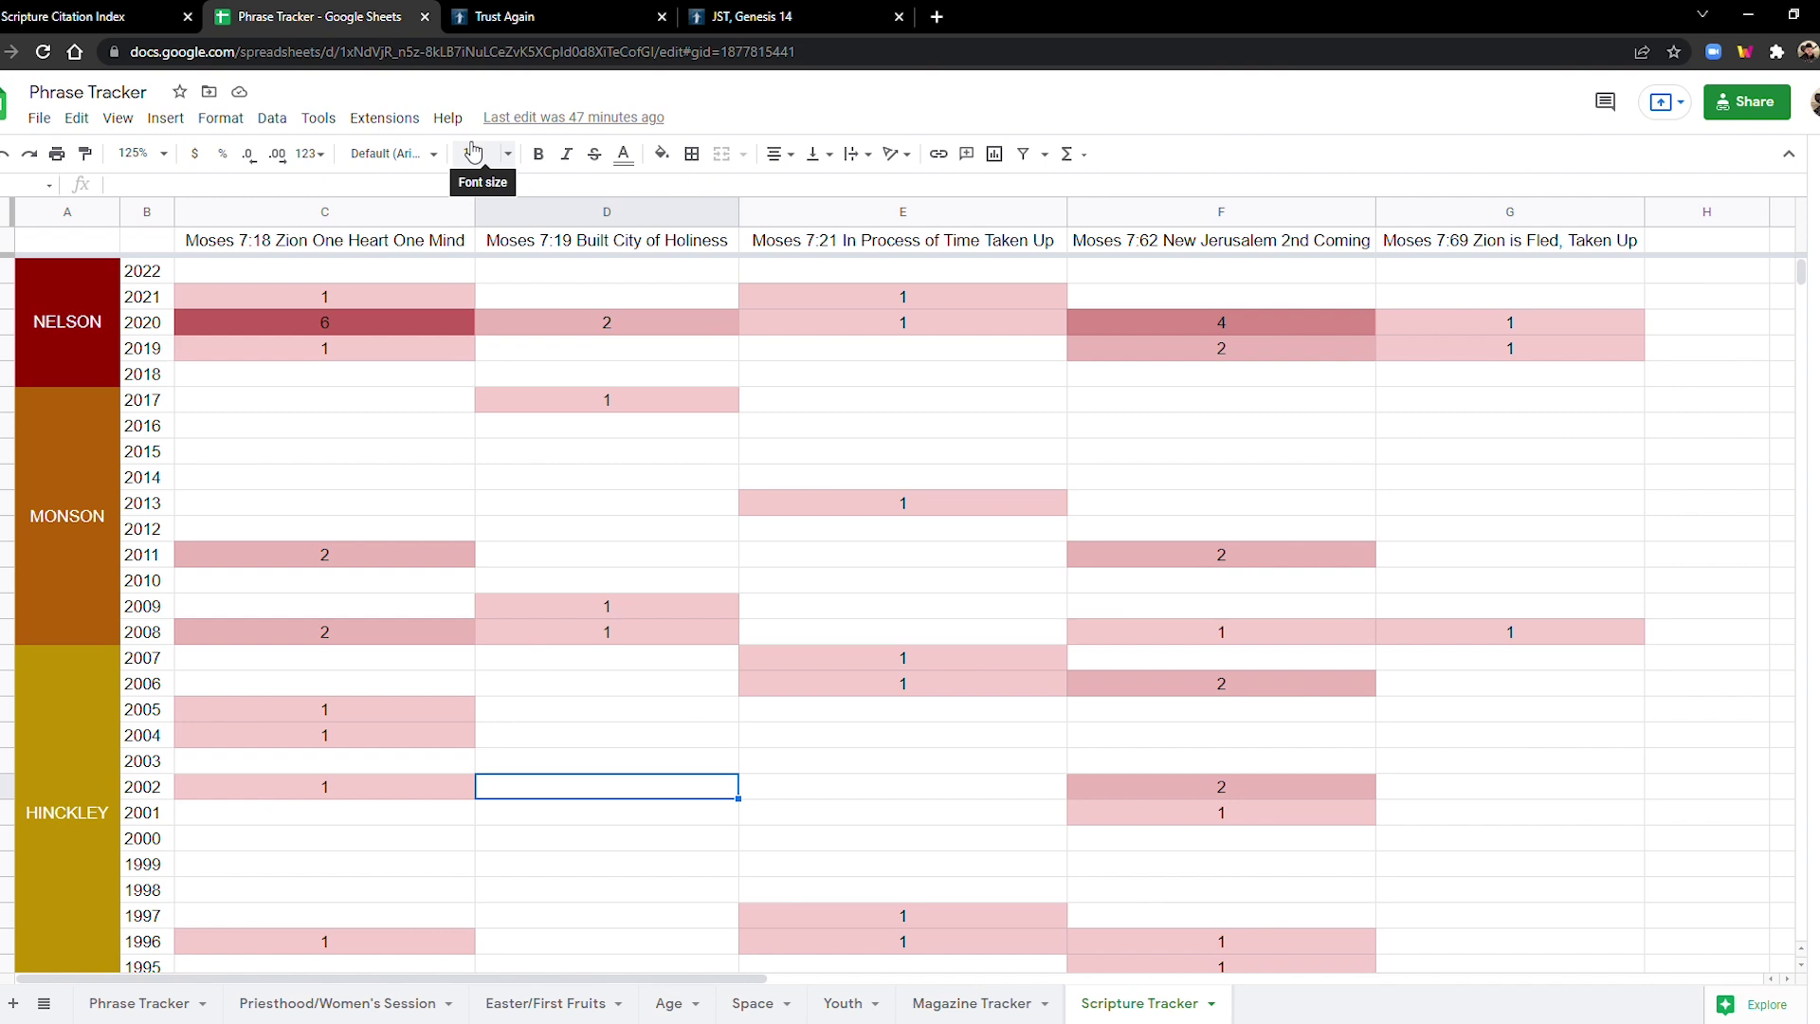
Step: Switch to the JST, Genesis 14 scripture page to view the highlighted verses 32 and 34
{"action": "left_click", "coordinate": [751, 12]}
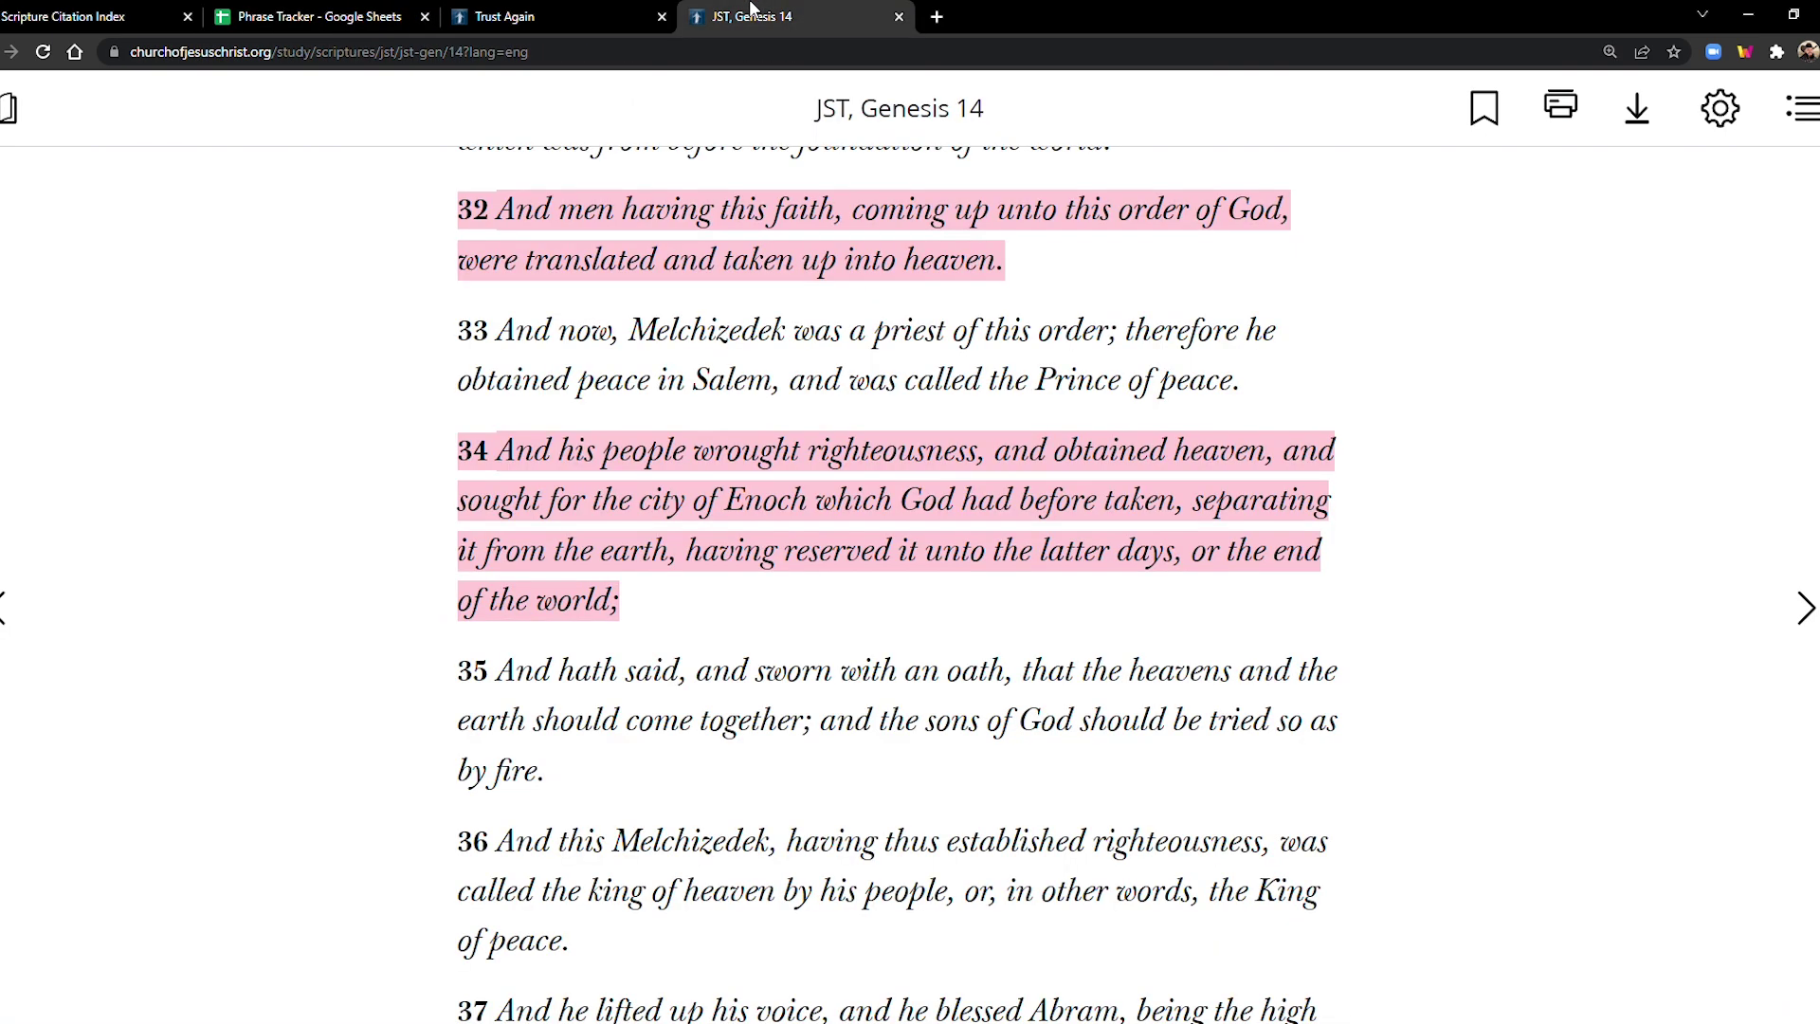